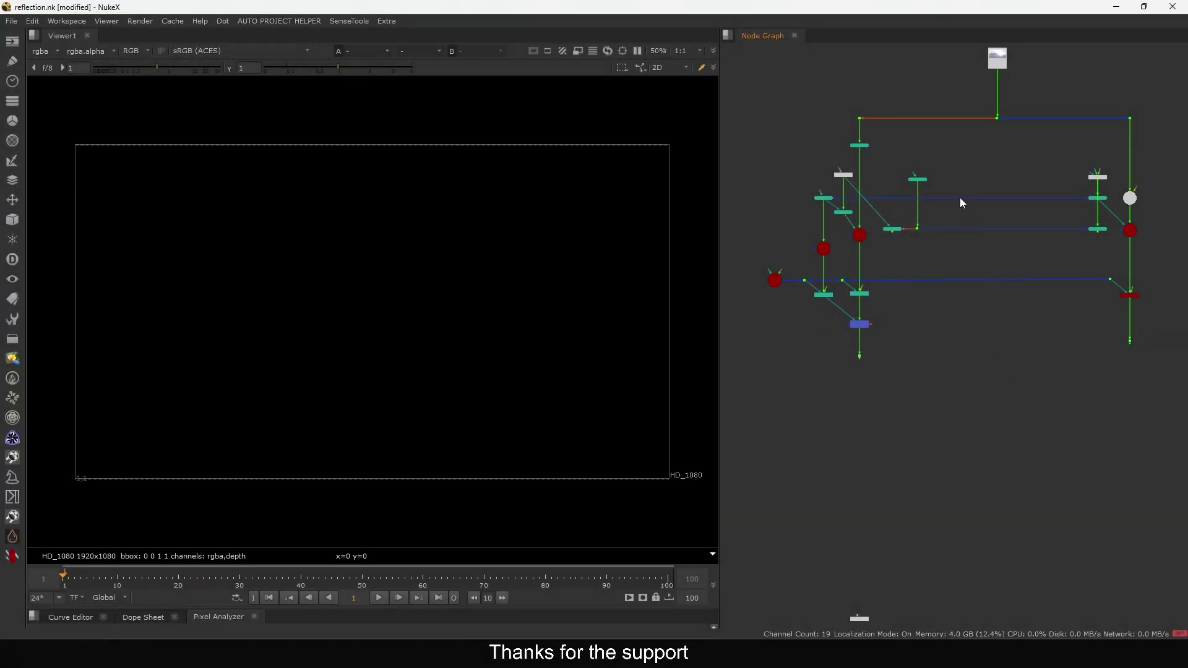
Move the Read image node and the dot beneath it closer to the ray-render branch
middle_click_drag(960, 198, 1002, 255)
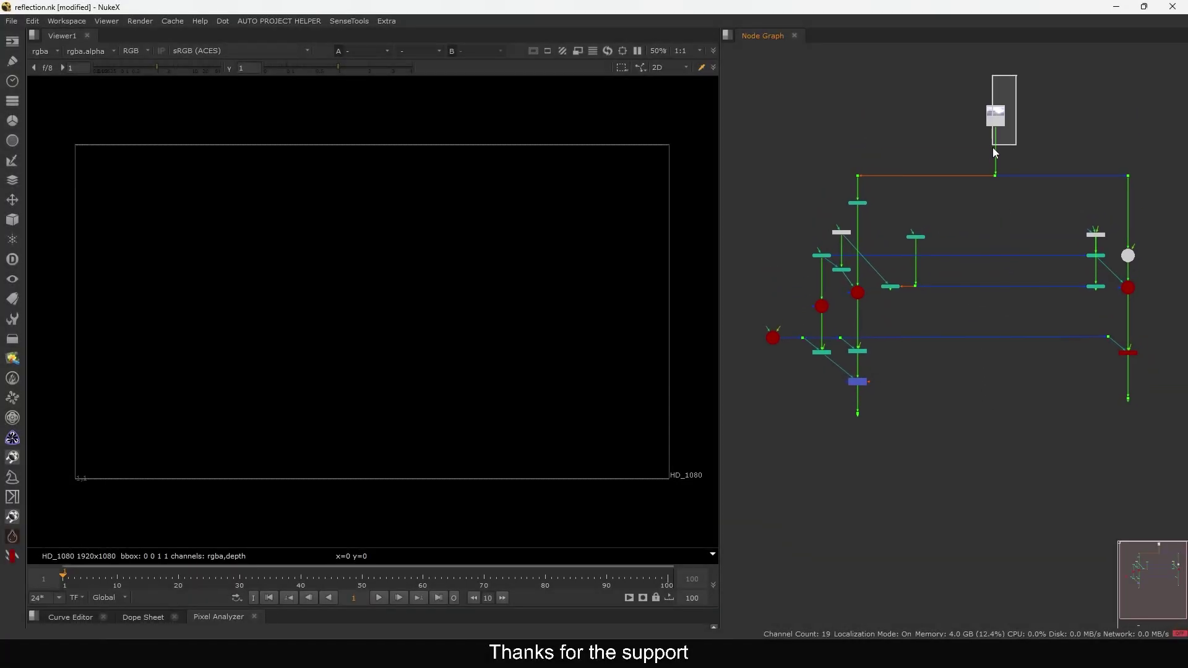
left_click_drag(992, 148, 984, 180)
left_click_drag(998, 121, 942, 123)
left_click_drag(989, 154, 922, 213)
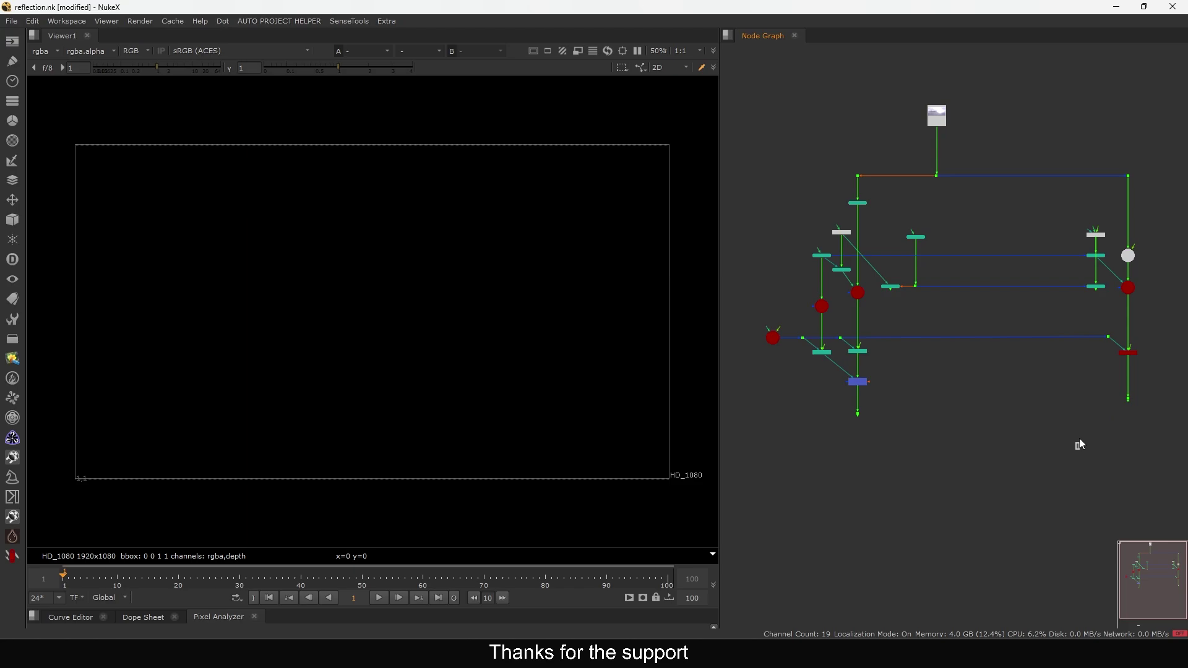
Display the source lat-long image from the dot beneath the Read node
left_click_drag(1079, 439, 1150, 388)
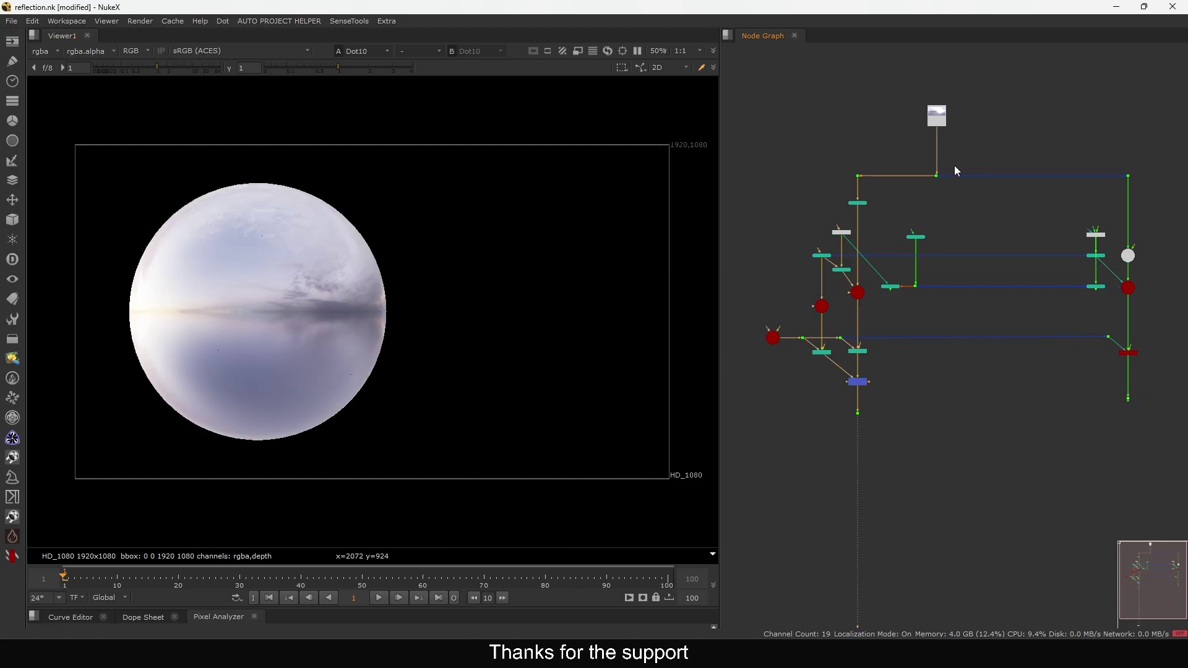
left_click_drag(919, 200, 919, 199)
key("1")
left_click_drag(88, 168, 628, 459, "ctrl+shift")
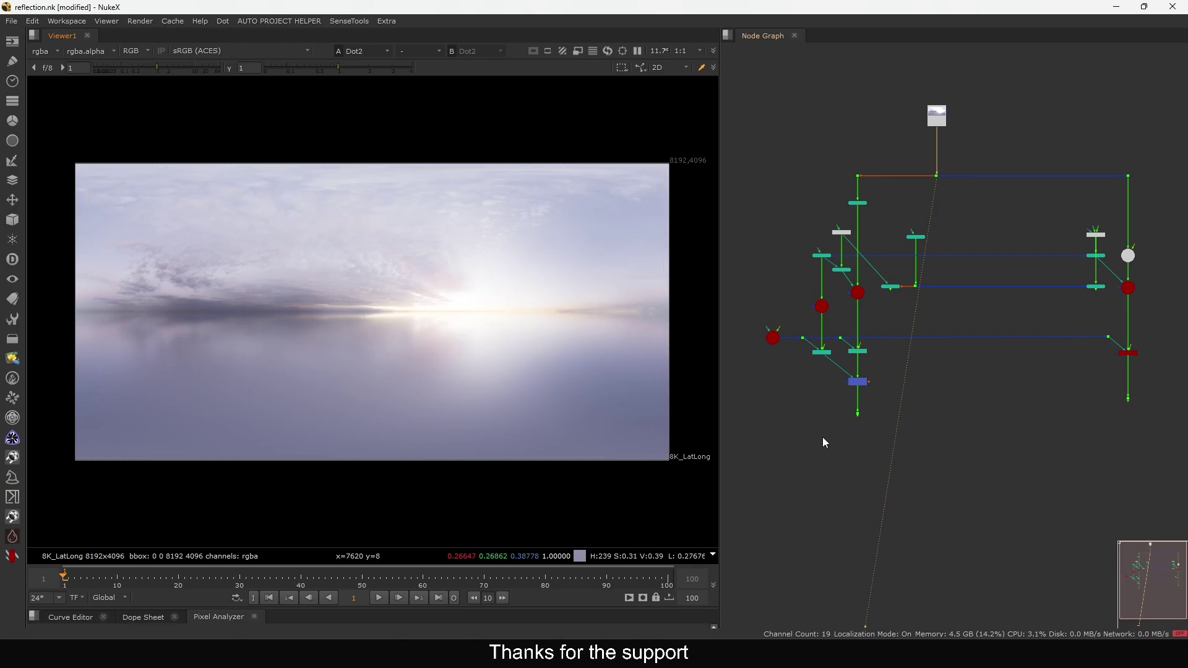
Display the ray-render branch's final output from its end dot and examine the reflective sphere
left_click_drag(824, 437, 883, 403)
key("1")
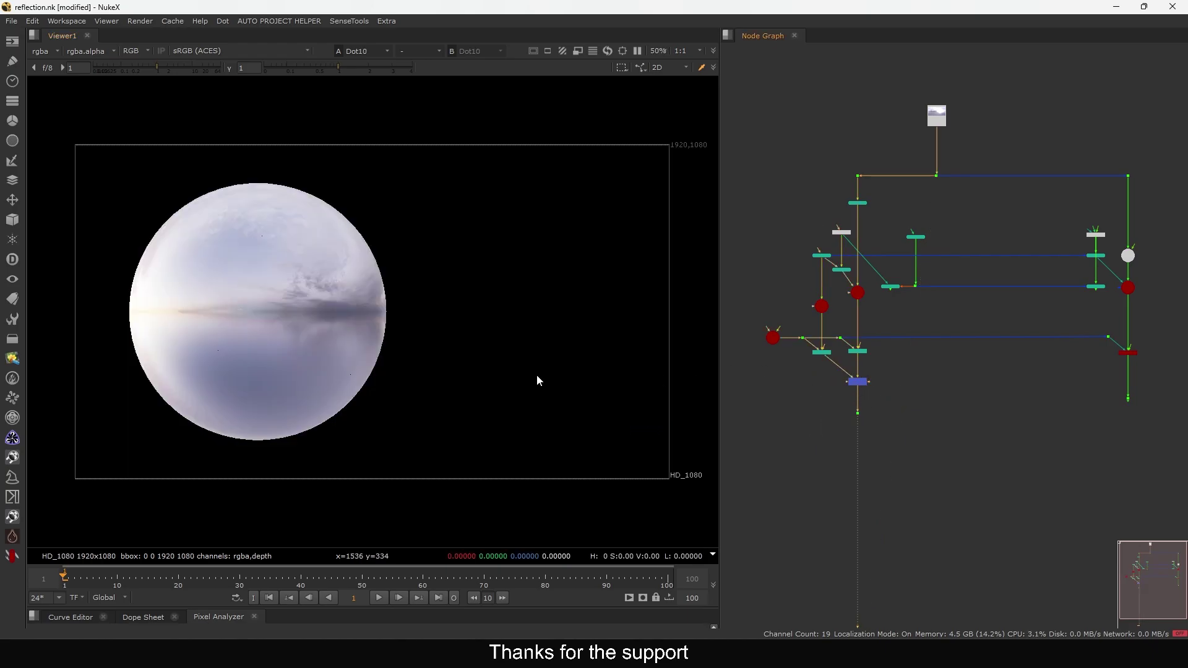
left_click_drag(348, 191, 100, 447)
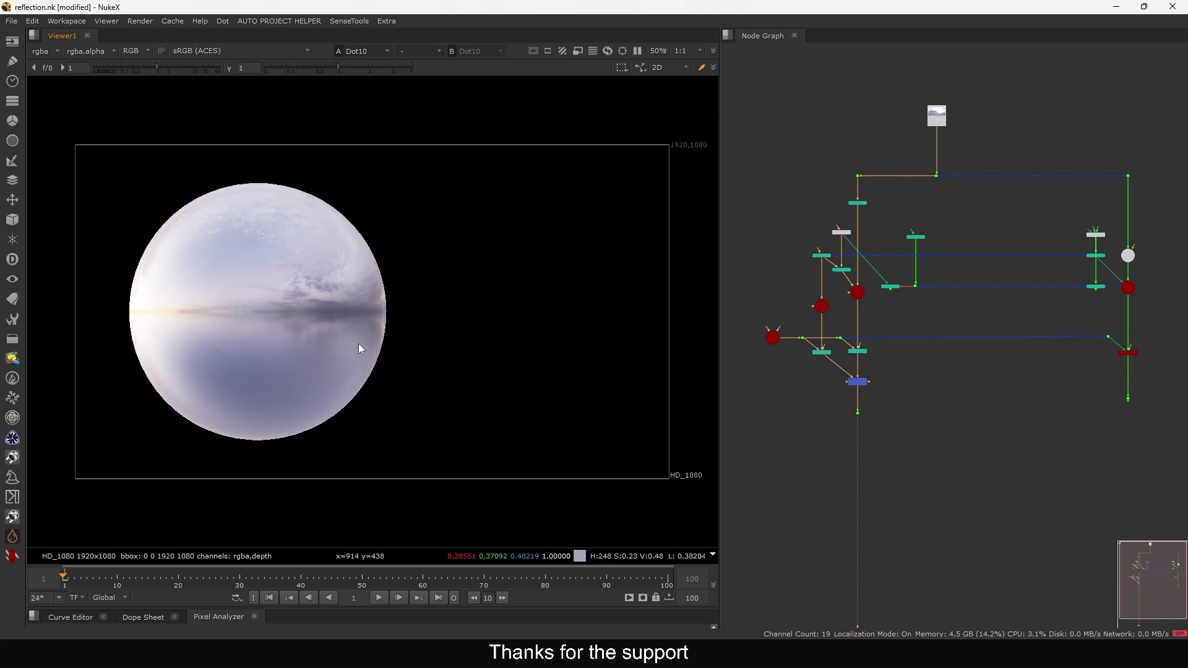
left_click_drag(418, 211, 146, 473, "ctrl+shift")
Compare the final sphere outputs of the scanline and ray-render branches by viewing their end dots alternately
left_click_drag(1084, 441, 1157, 388)
key("1")
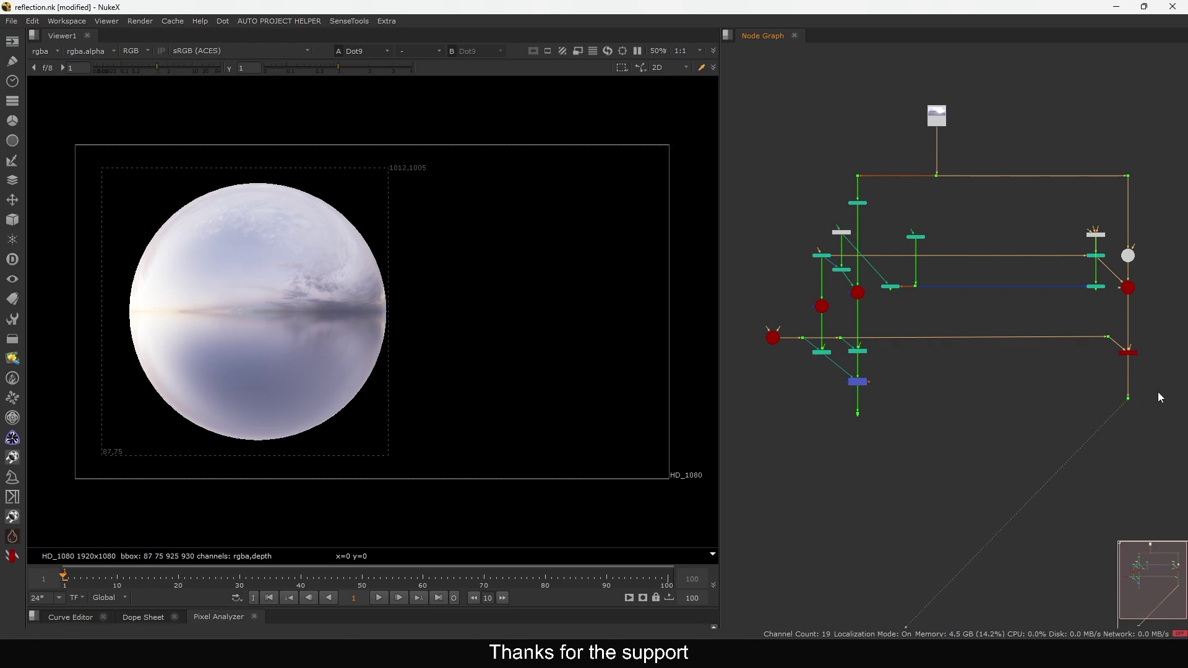
left_click_drag(841, 457, 882, 410)
key("1")
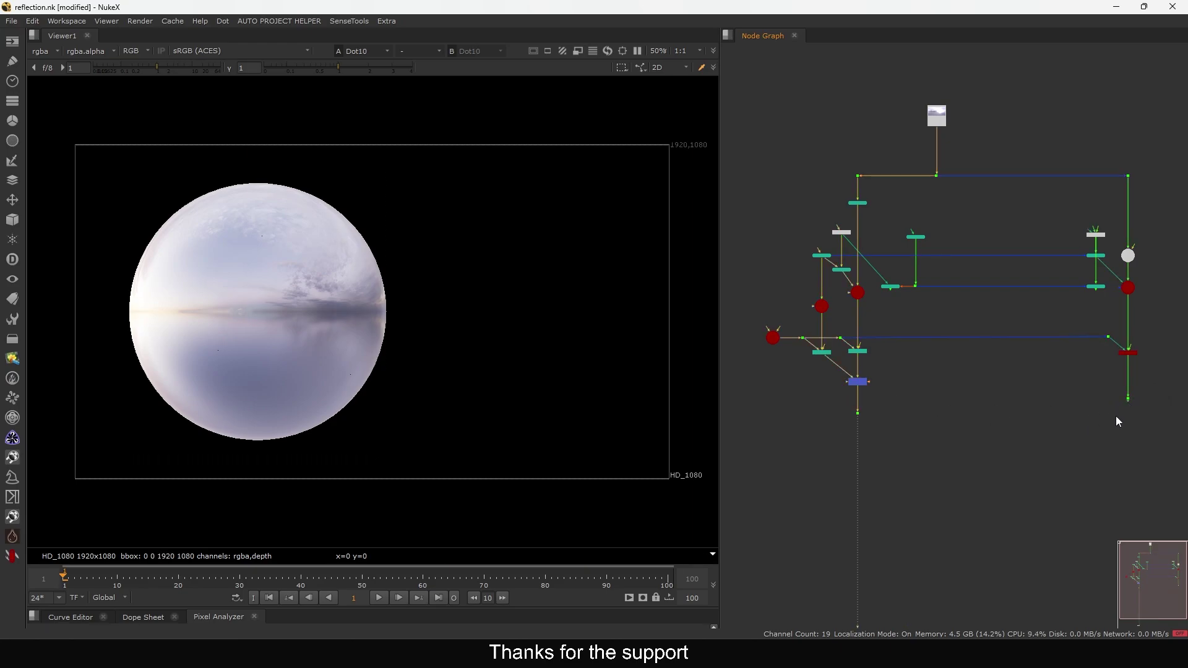
left_click_drag(1116, 417, 1136, 380)
key("1")
View the output of RayRender1, followed by RayRender2 and its alpha channel
left_click_drag(885, 359, 878, 361)
key("1")
left_click(843, 357)
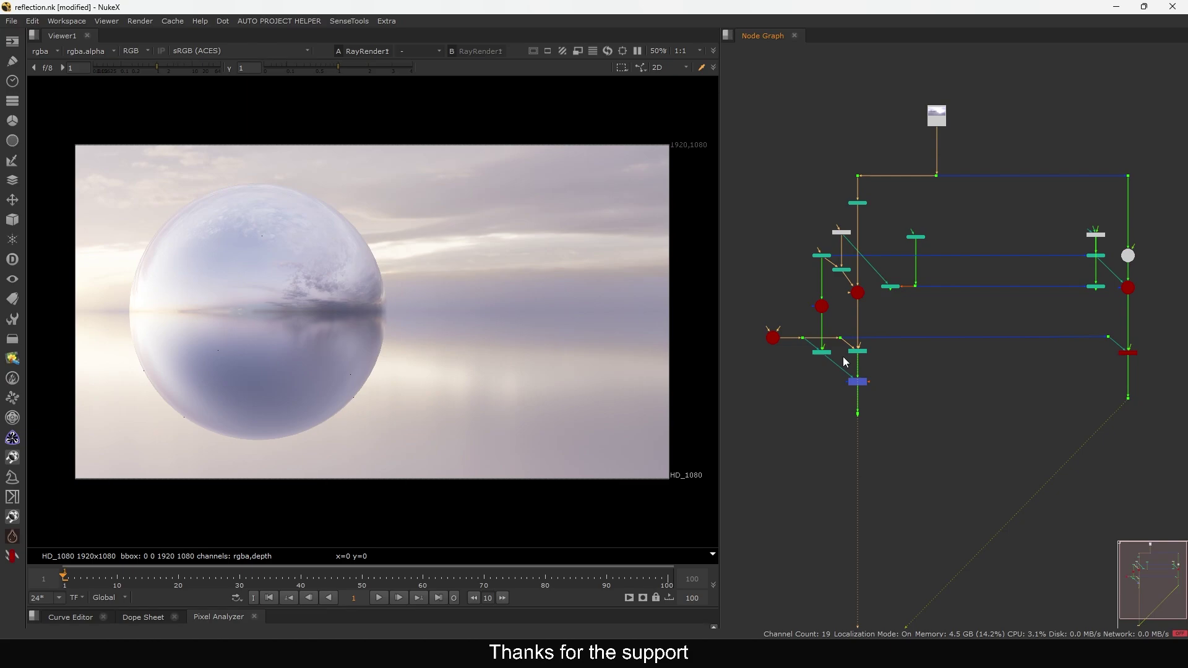
left_click_drag(796, 344, 841, 370)
key("1")
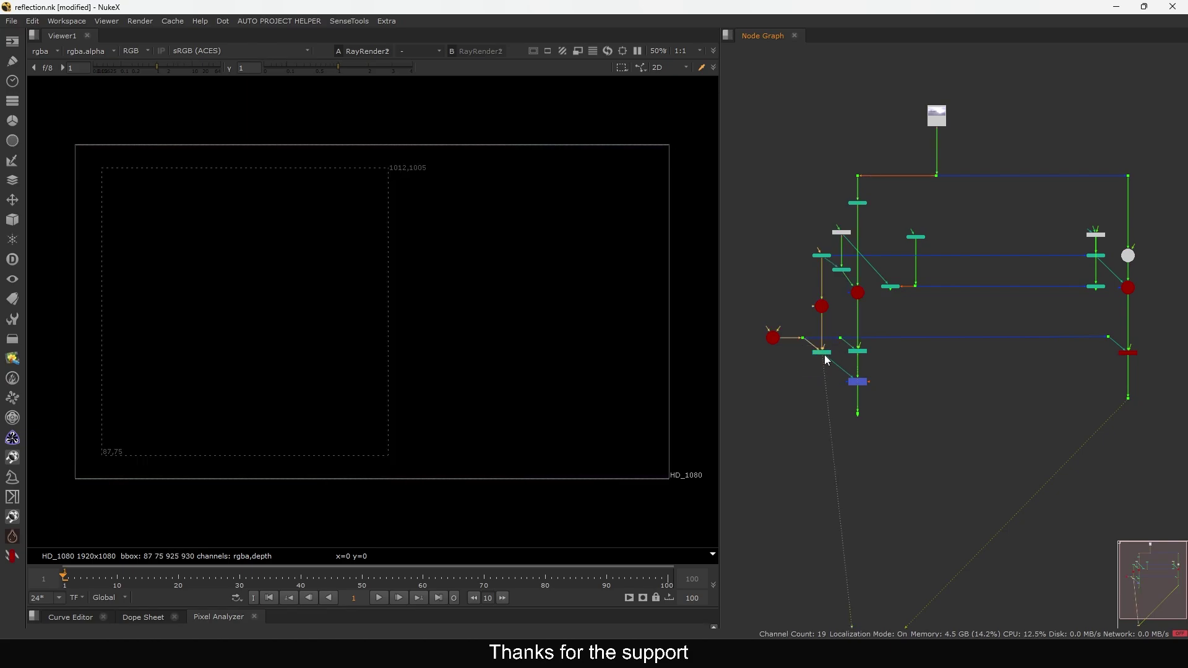
key("a")
key("a")
Check the masked merge output and its alpha, and view RayRender1's unmasked render again
left_click_drag(874, 411, 849, 424)
key("1")
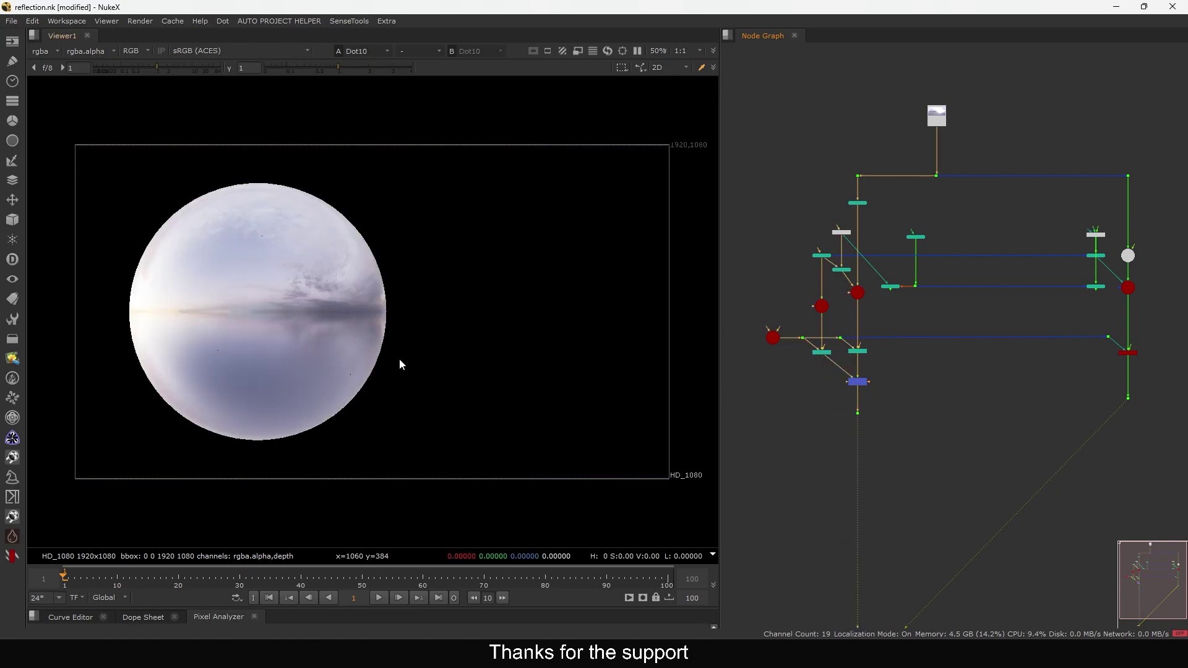
key("a")
key("a")
left_click_drag(881, 358, 849, 351)
left_click(858, 353)
key("1")
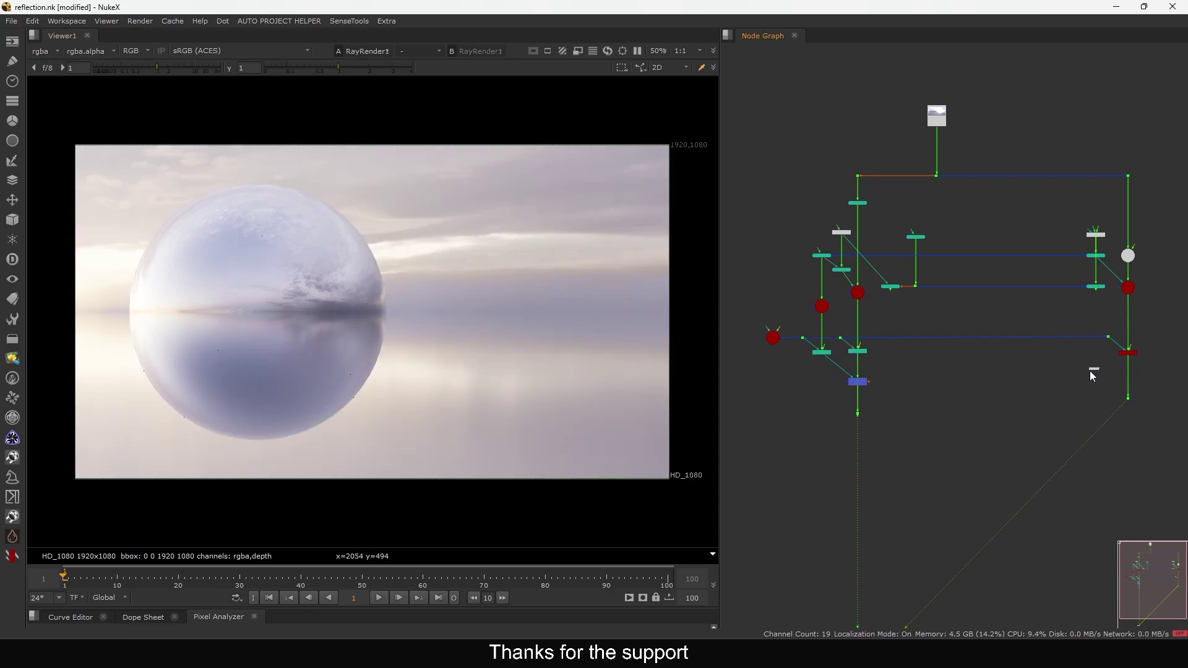
View the ScanlineRender output and inspect its alpha channel
left_click(1129, 353)
key("1")
left_click_drag(453, 194, 297, 335)
key("a")
key("a")
key("a")
key("a")
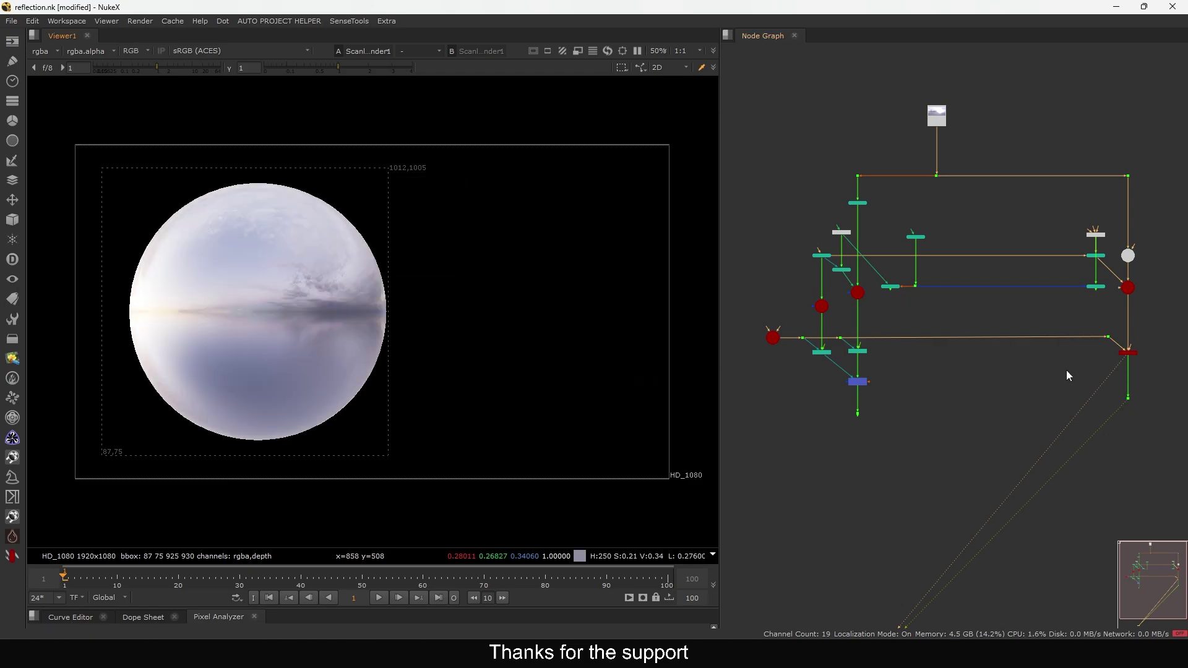
View the ray-render branch's end dot against the scanline branch's end dot once more
left_click_drag(1127, 398, 1123, 404)
left_click_drag(835, 438, 895, 399)
key("1")
left_click_drag(1094, 425, 1157, 385)
key("1")
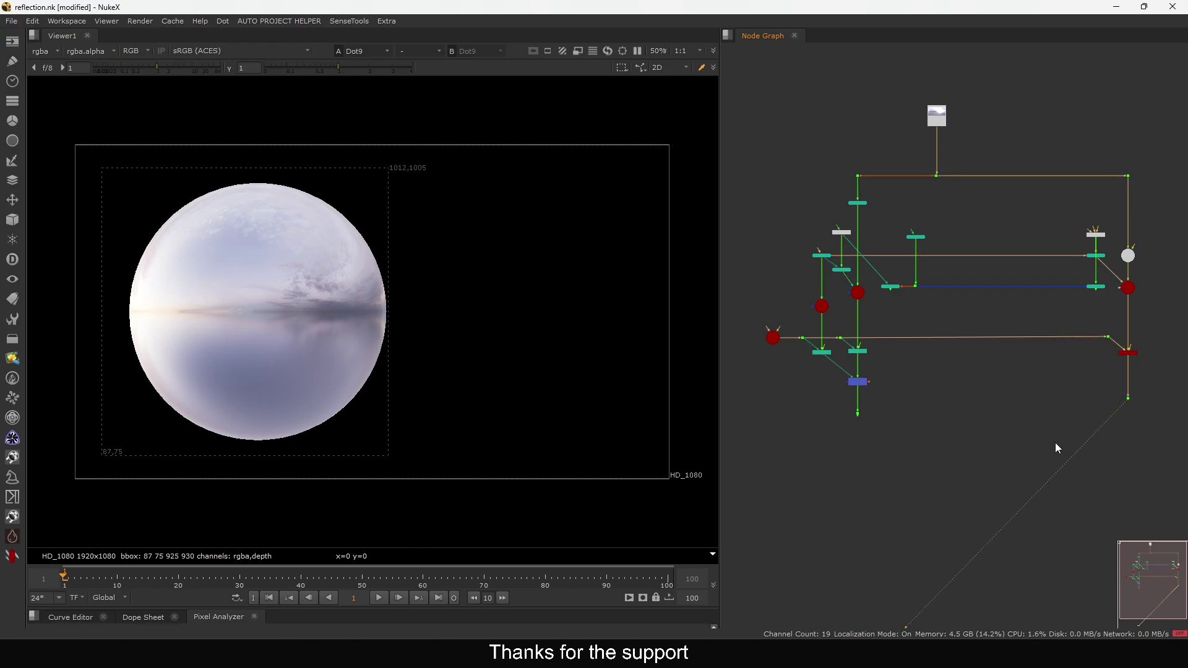
scroll(967, 448, "down", 1)
left_click_drag(843, 367, 915, 321)
key("1")
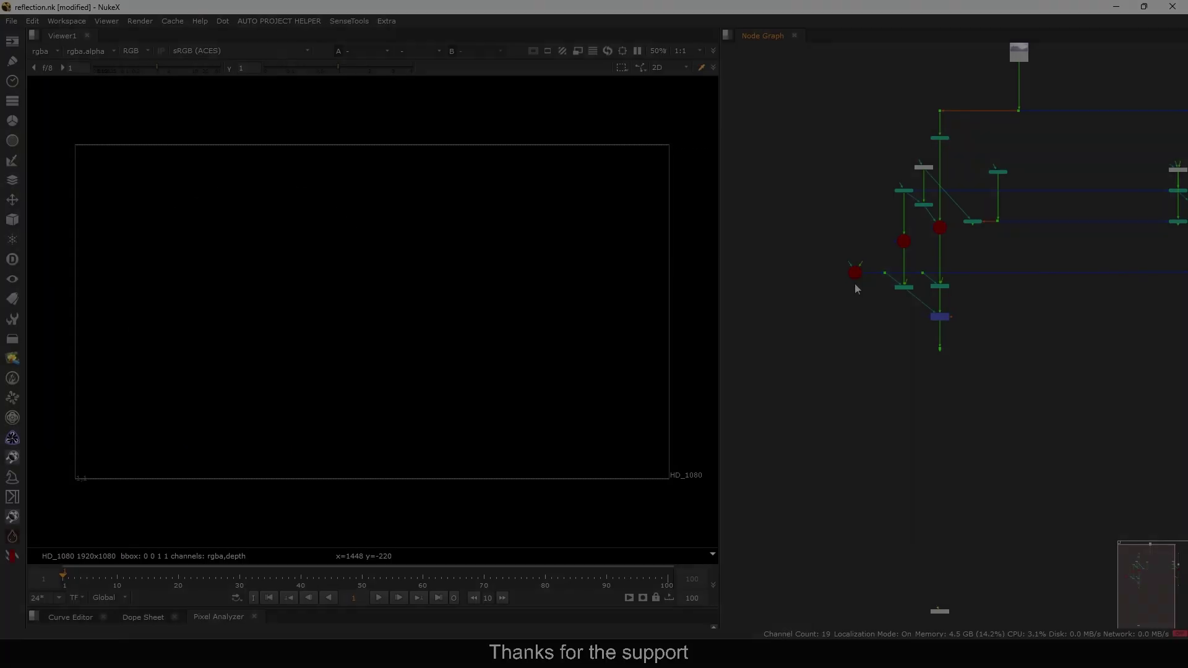
Duplicate the existing camera into empty graph space below the ray-render branch and view it in 3D
left_click(852, 276)
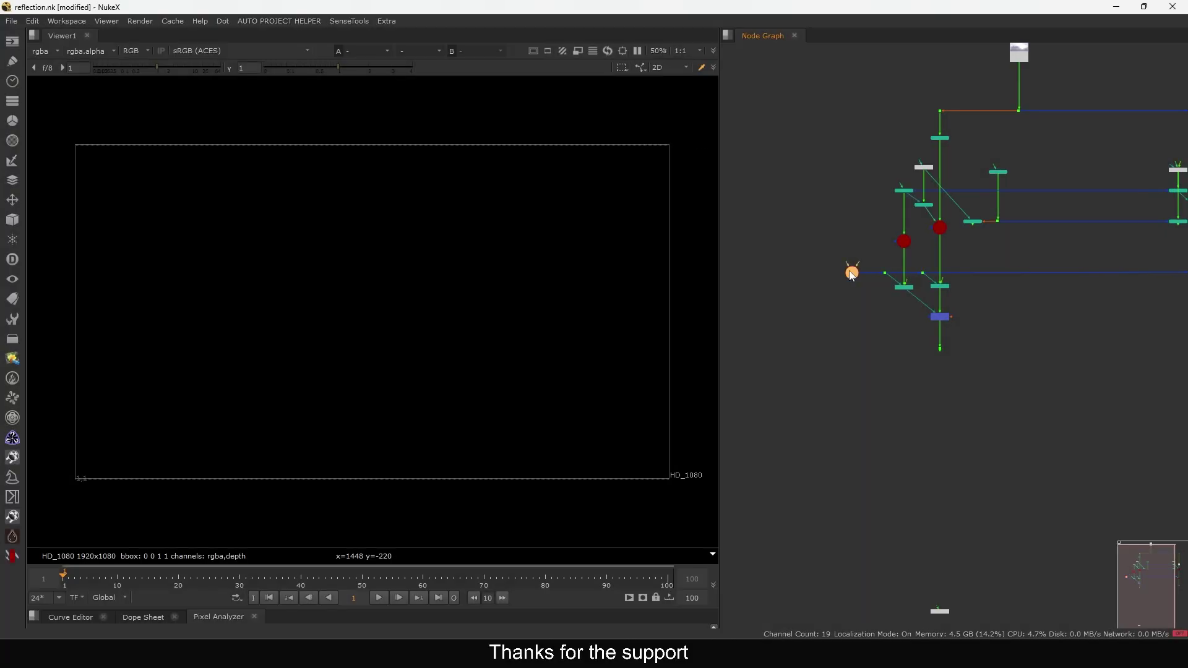
left_click_drag(924, 437, 889, 469)
key("1")
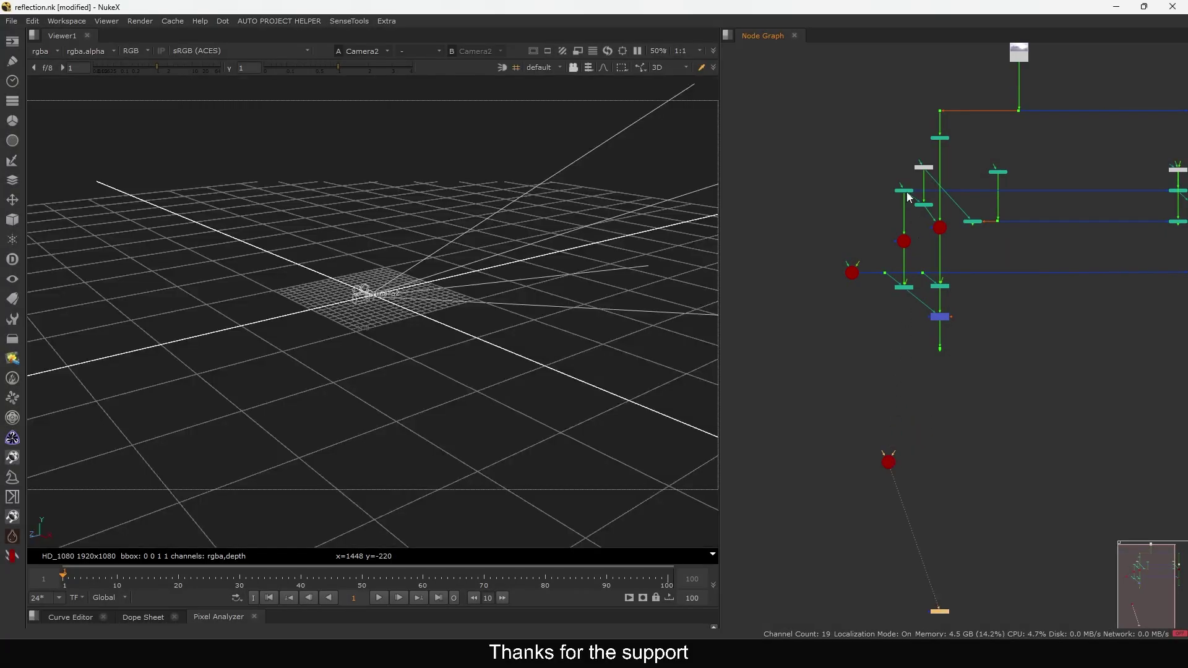
Duplicate the Sphere2 geometry node and place the copy beside the Camera2 node
scroll(1002, 176, "up", 3)
middle_click_drag(1003, 176, 935, 178)
middle_click_drag(799, 234, 926, 269)
scroll(911, 266, "up", 3)
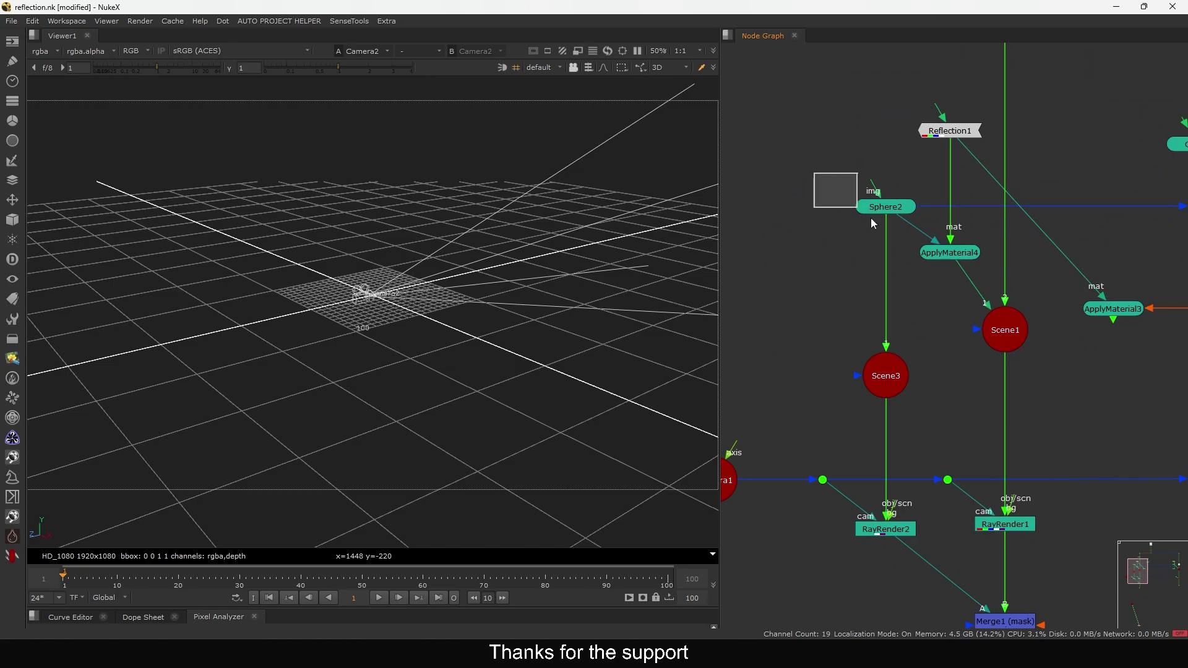
left_click_drag(871, 219, 923, 242)
left_click_drag(973, 332, 1001, 309)
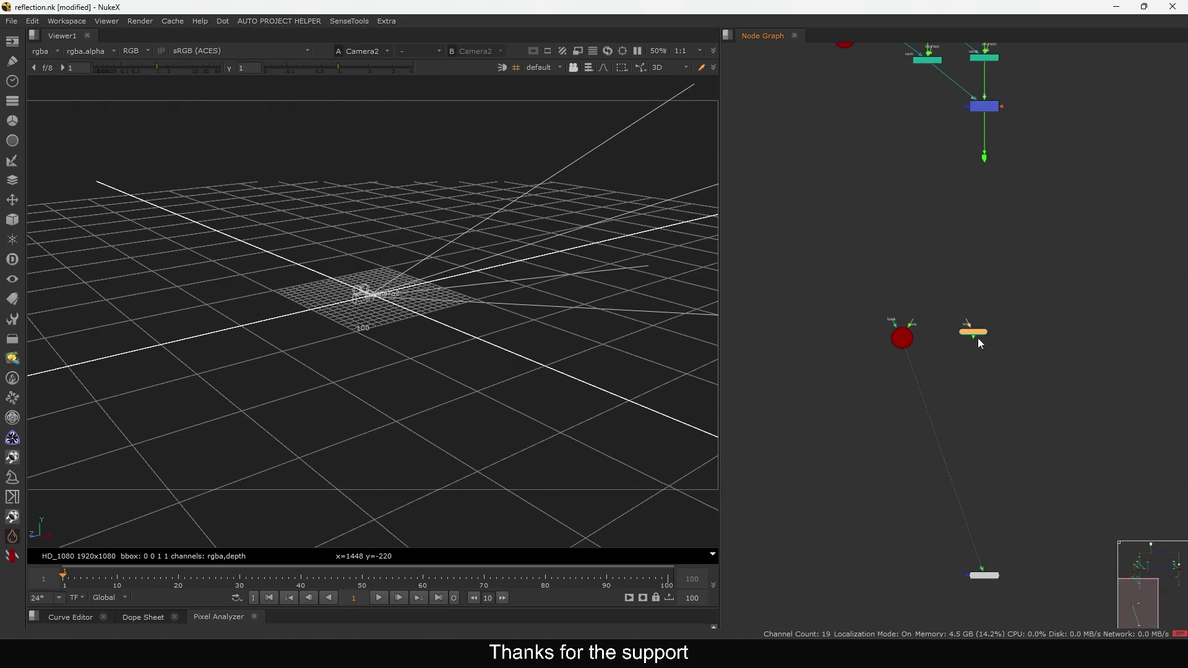
scroll(975, 333, "up", 4)
key("1")
Reposition Camera2 beside the copied sphere and display Sphere3 in the 3D viewer
left_click_drag(865, 345, 841, 313)
key("1")
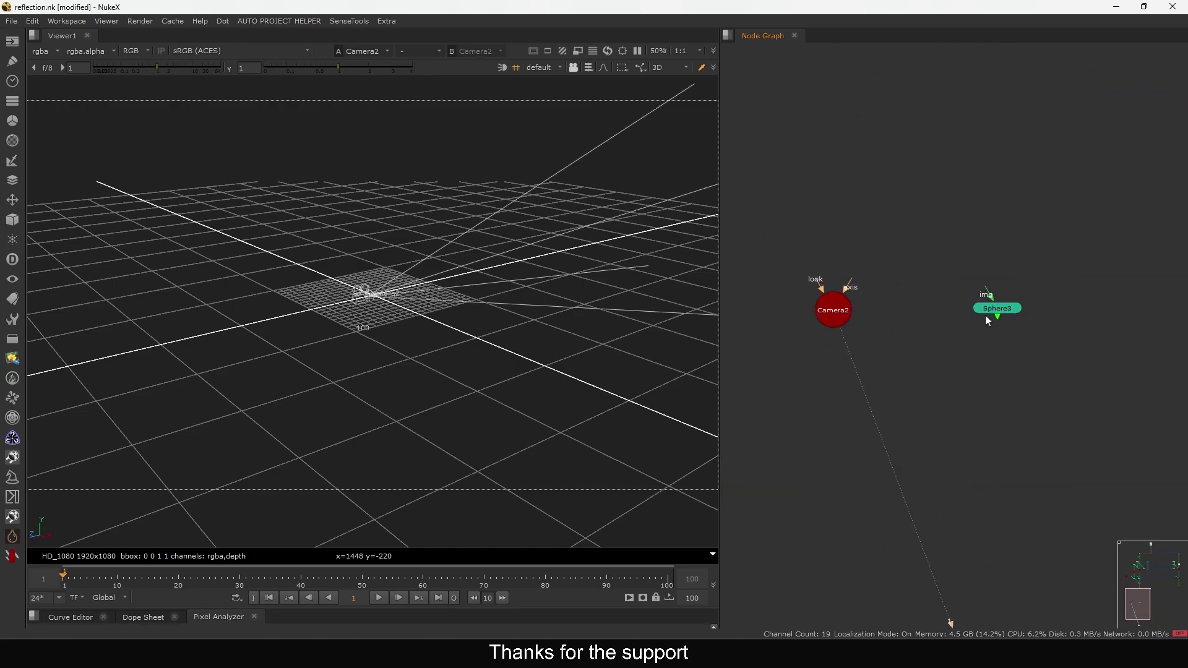
key("1")
scroll(517, 176, "down", 5)
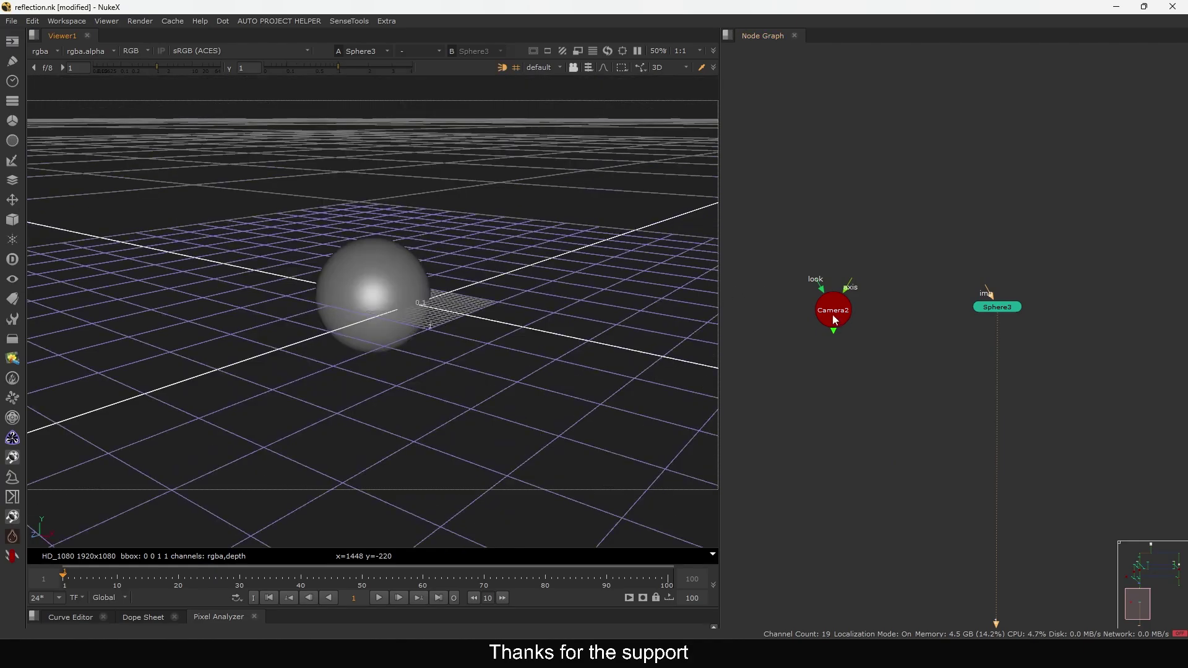
Add a Scene node with Camera2 and Sphere3 connected as its inputs and view it
left_click(833, 313)
key("1")
left_click(980, 311)
left_click_drag(1098, 218, 733, 423)
key("Tab")
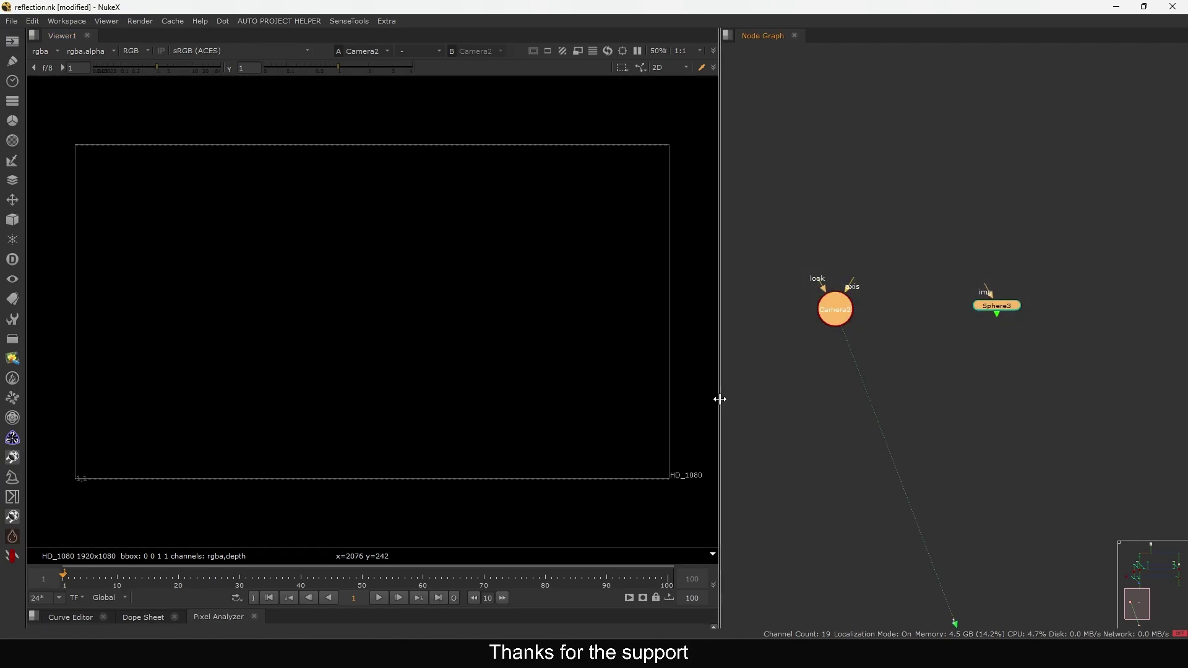
key("s")
key("c")
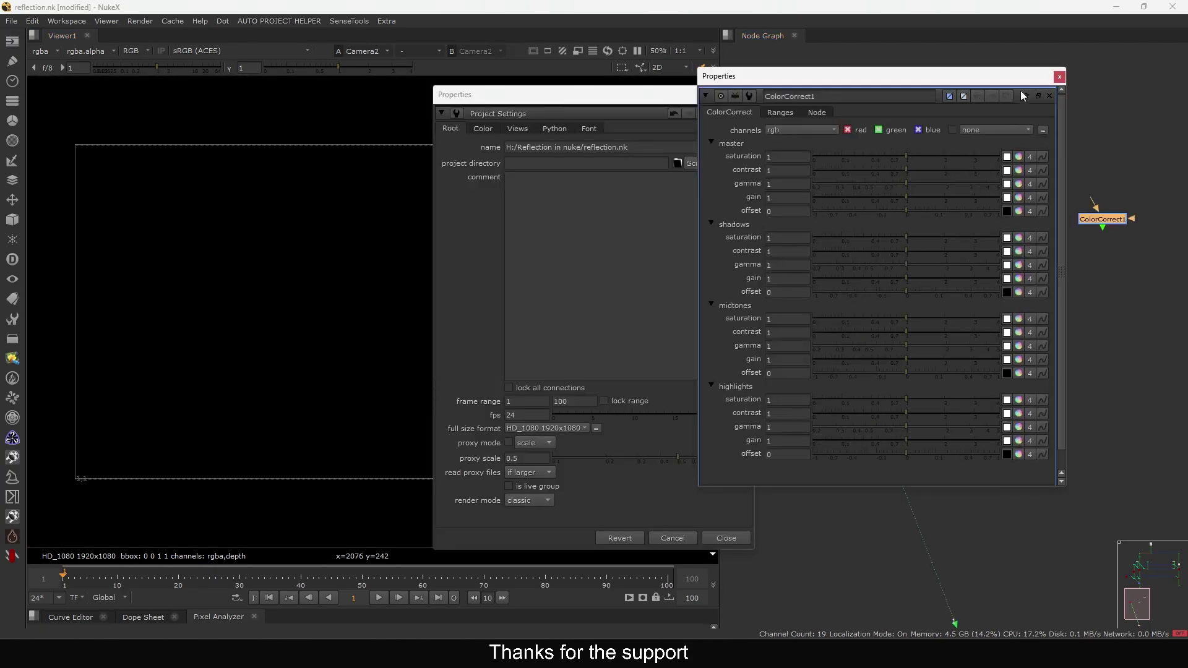
left_click(1060, 79)
left_click(965, 255)
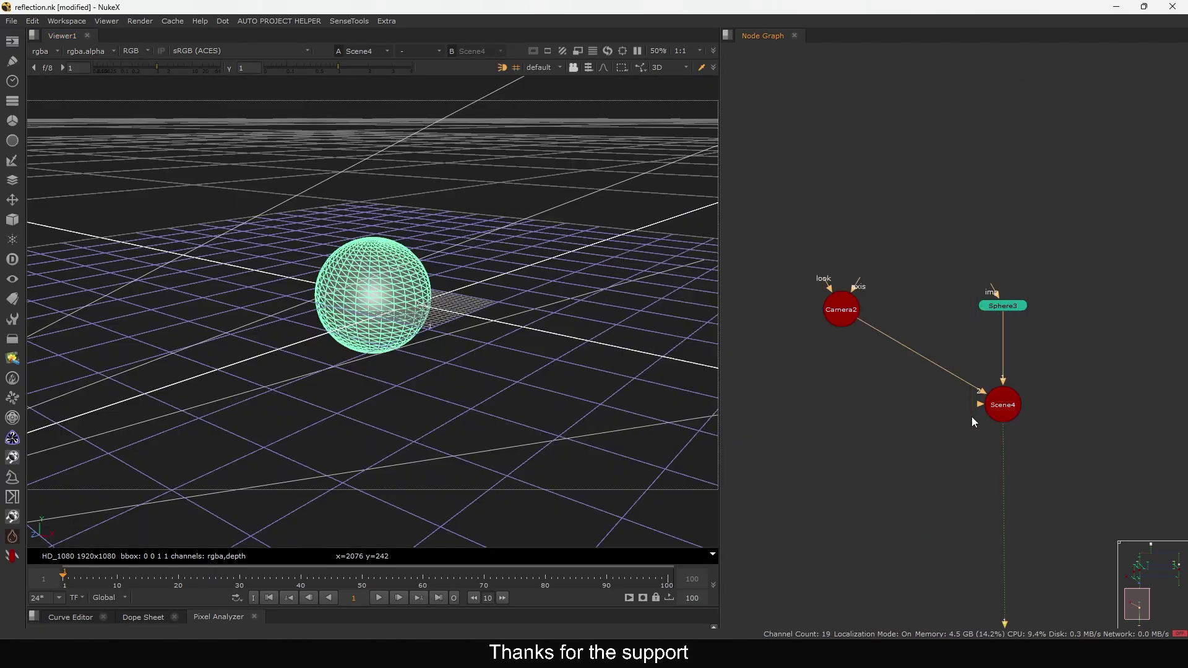
Duplicate the HDRI Read node and place the copy near the new camera and sphere setup
scroll(960, 349, "down", 10)
scroll(1004, 260, "up", 4)
left_click_drag(1029, 220, 973, 272)
scroll(984, 393, "up", 5)
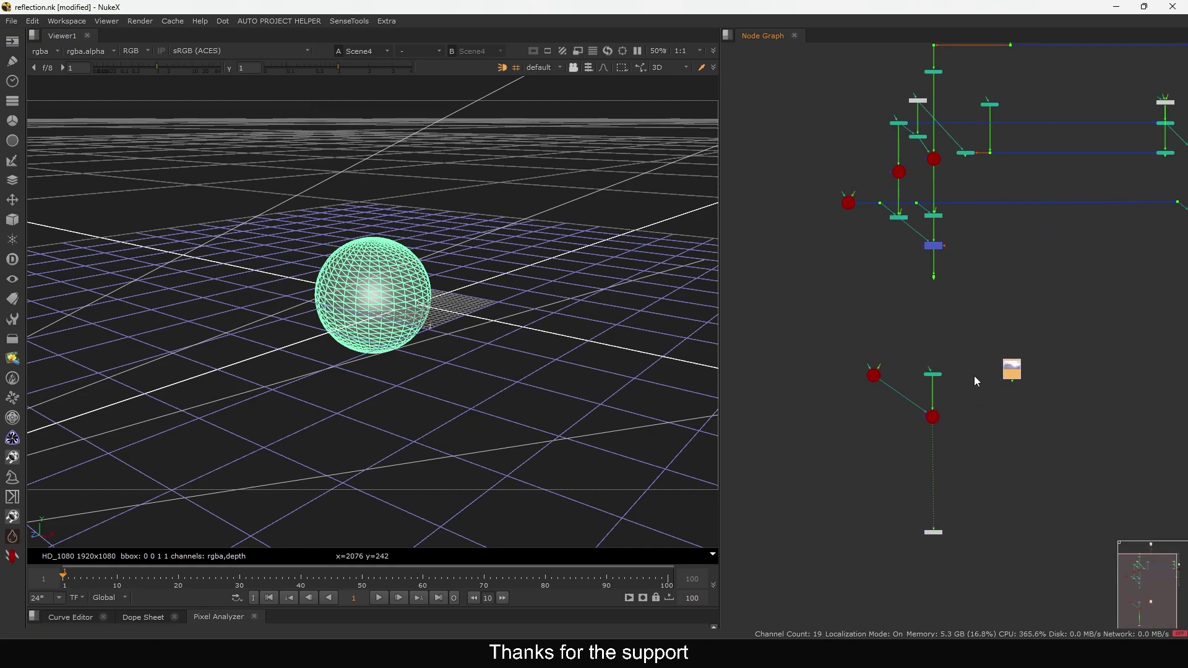
key("1")
View Scene4 in 3D and add a RayRender node below it
left_click(893, 461)
key("1")
middle_click_drag(868, 491, 889, 451)
left_click(878, 465)
key("Tab")
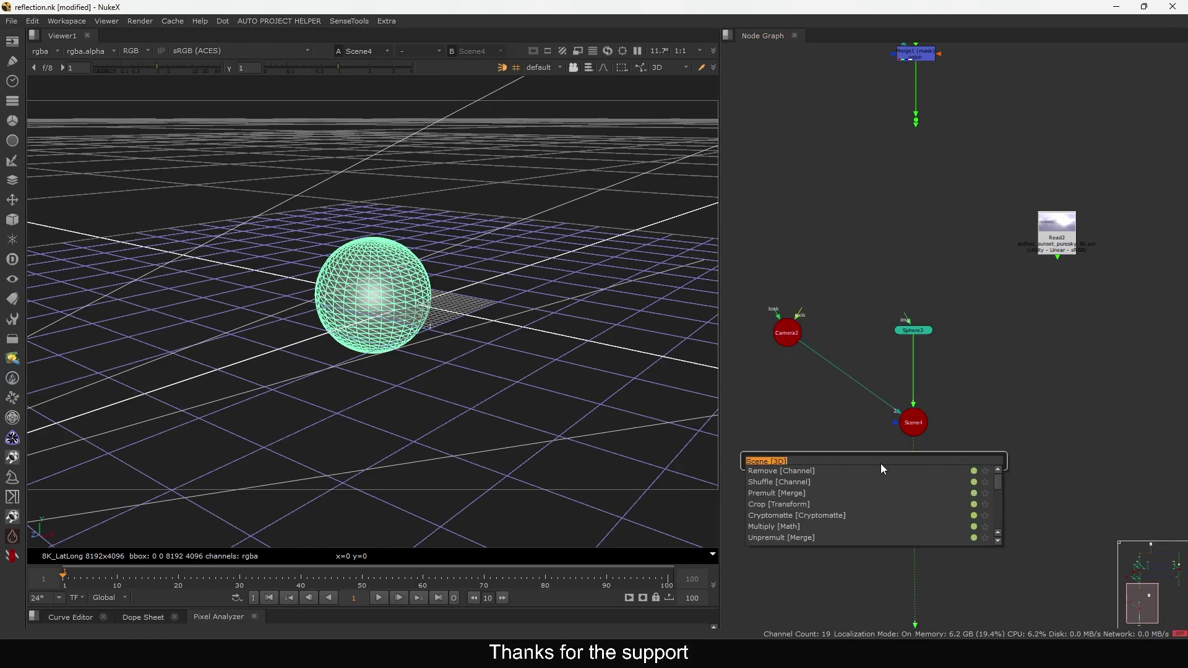
type("ray")
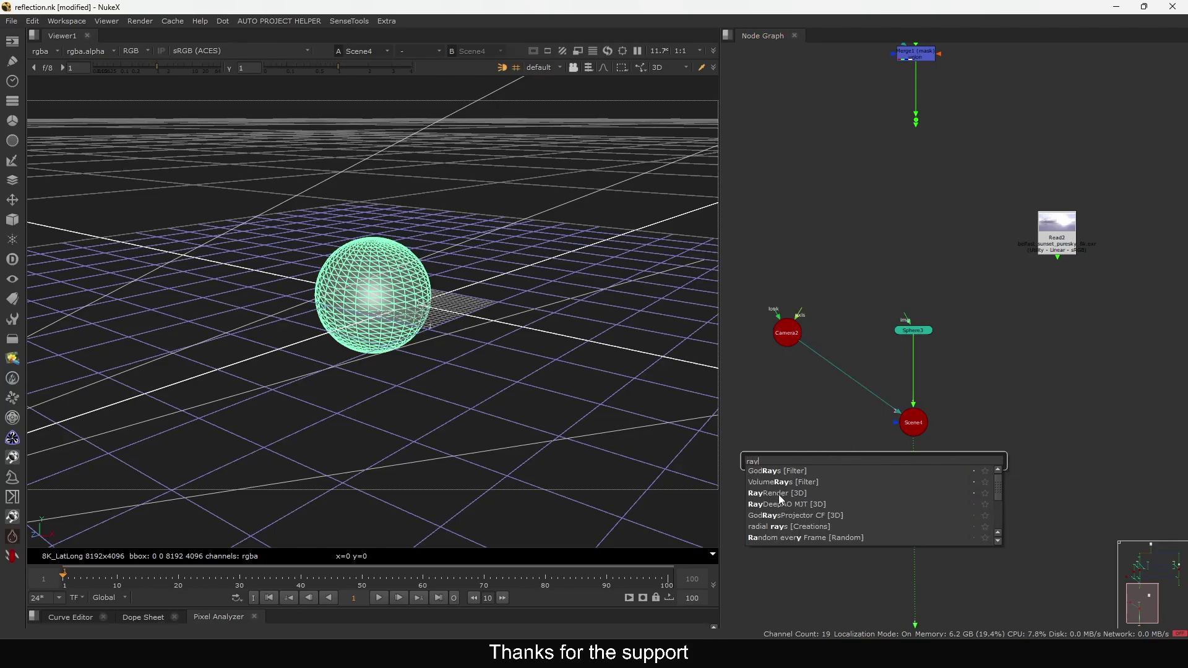
left_click(779, 494)
Connect Scene4 to RayRender3's obj/scn input and Camera2 to its cam input, and show the render in 2D
middle_click_drag(884, 423, 952, 301)
scroll(970, 331, "up", 2)
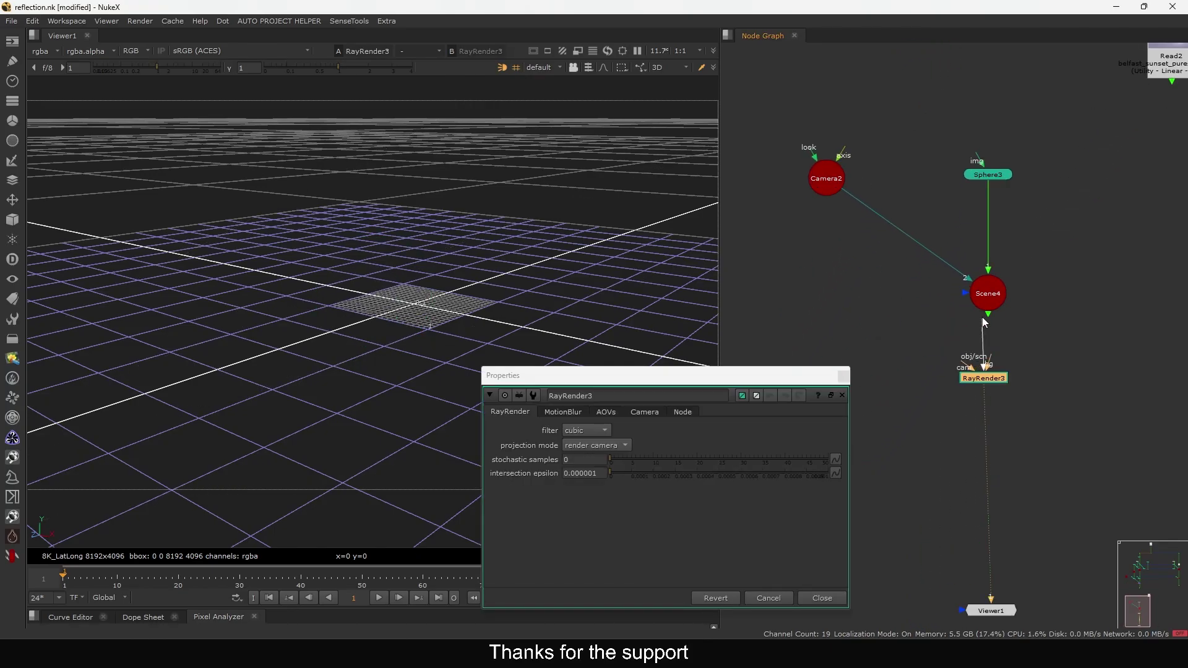
left_click_drag(982, 317, 985, 299)
left_click_drag(982, 377, 981, 378)
left_click_drag(966, 366, 990, 381)
left_click(922, 396)
left_click(843, 377)
key("Tab")
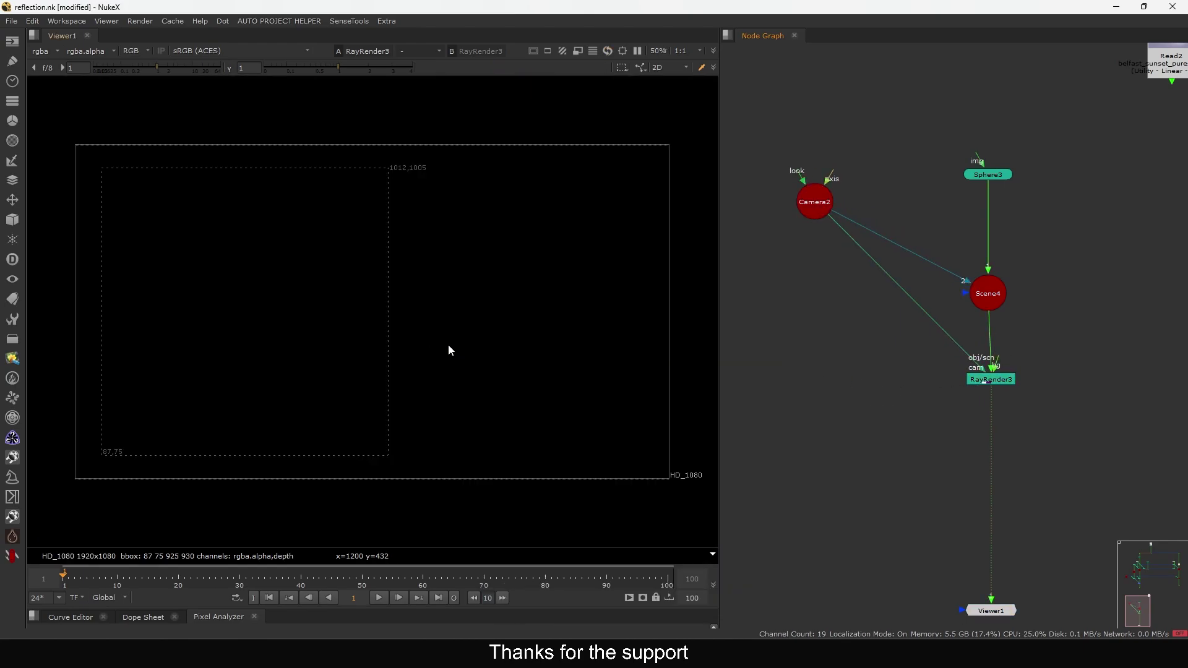
Examine RayRender3's sphere output, switching between its colour and alpha channels
key("a")
left_click_drag(436, 192, 176, 463)
left_click_drag(362, 261, 296, 306)
left_click_drag(417, 191, 232, 357)
left_click_drag(438, 149, 224, 370)
key("a")
key("a")
key("a")
key("a")
key("a")
key("a")
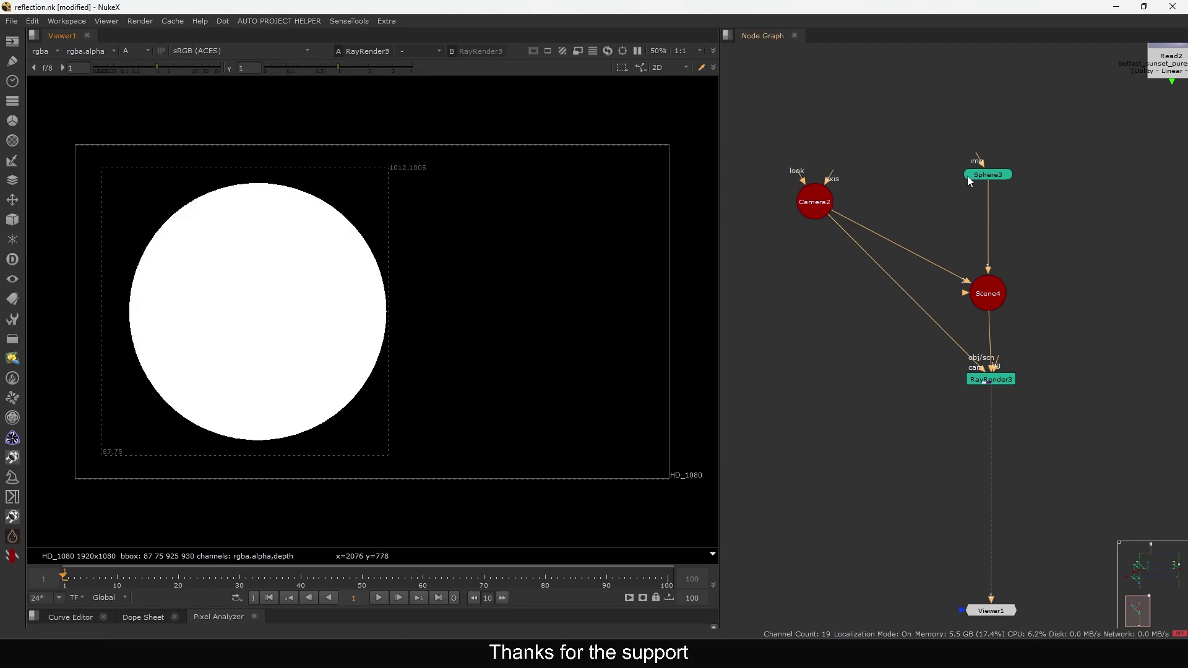
Move the Read2 node closer to Sphere3 and display its image in the 2D viewer
left_click_drag(986, 174, 986, 190)
middle_click_drag(1027, 234, 870, 360)
left_click(1028, 187)
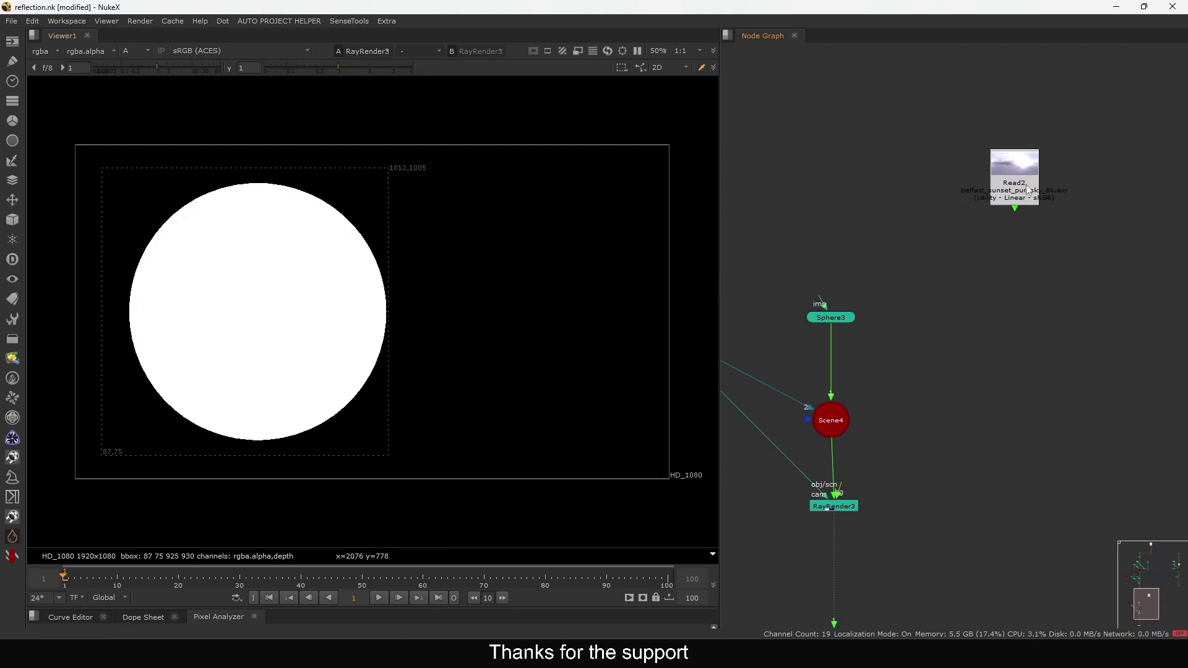
left_click_drag(1028, 190, 976, 216)
key("1")
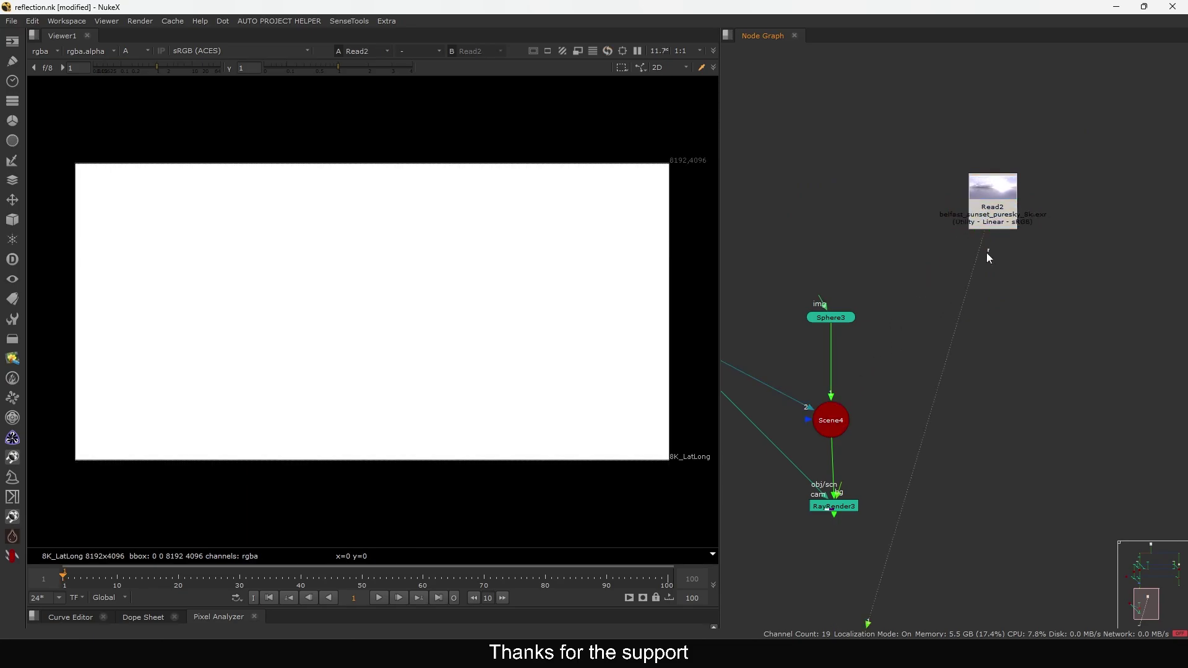
key("Tab")
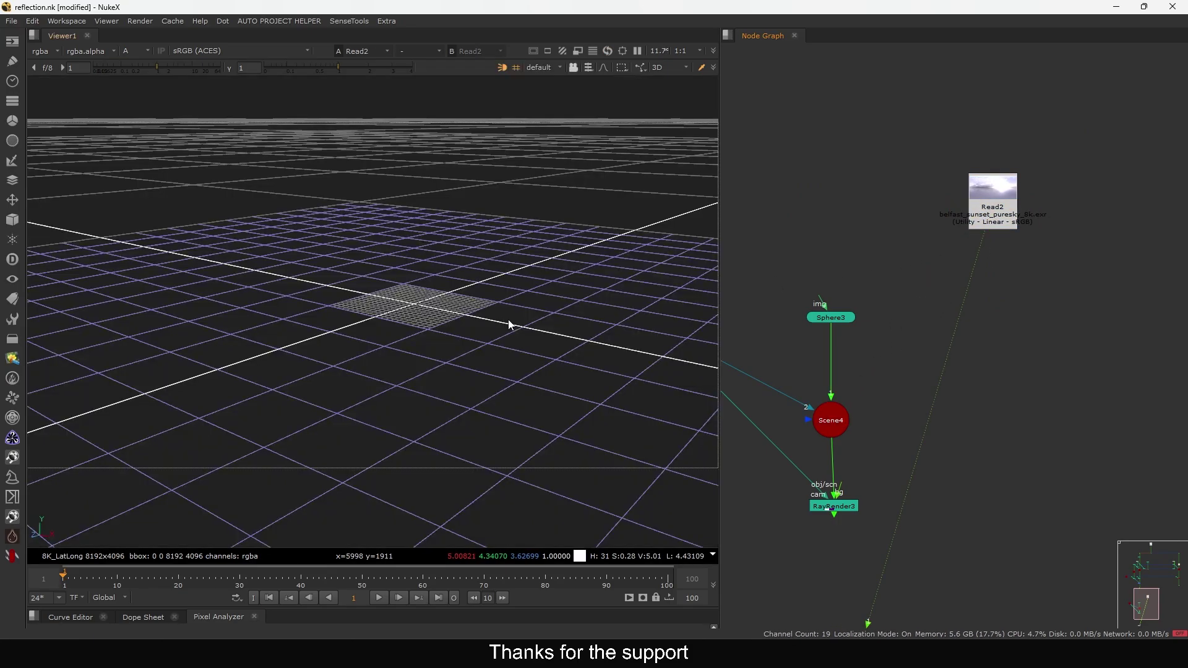
key("Tab")
Add a Sphere node fed by the Read2 HDRI and view it in 3D
key("Tab")
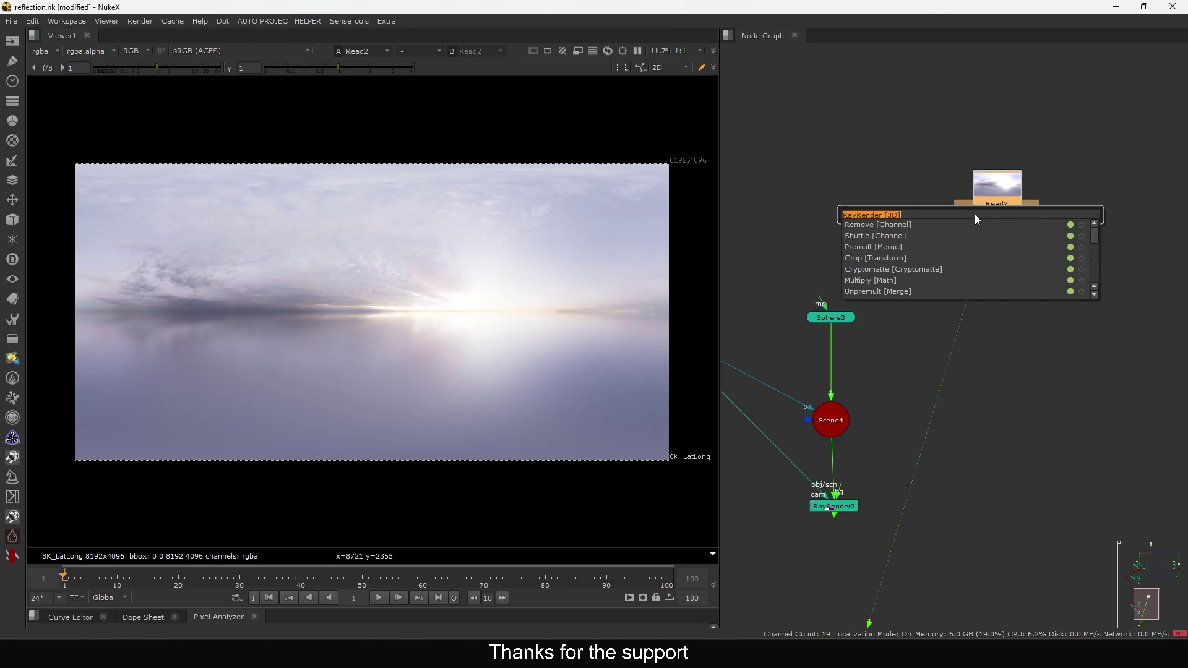
type("sphere")
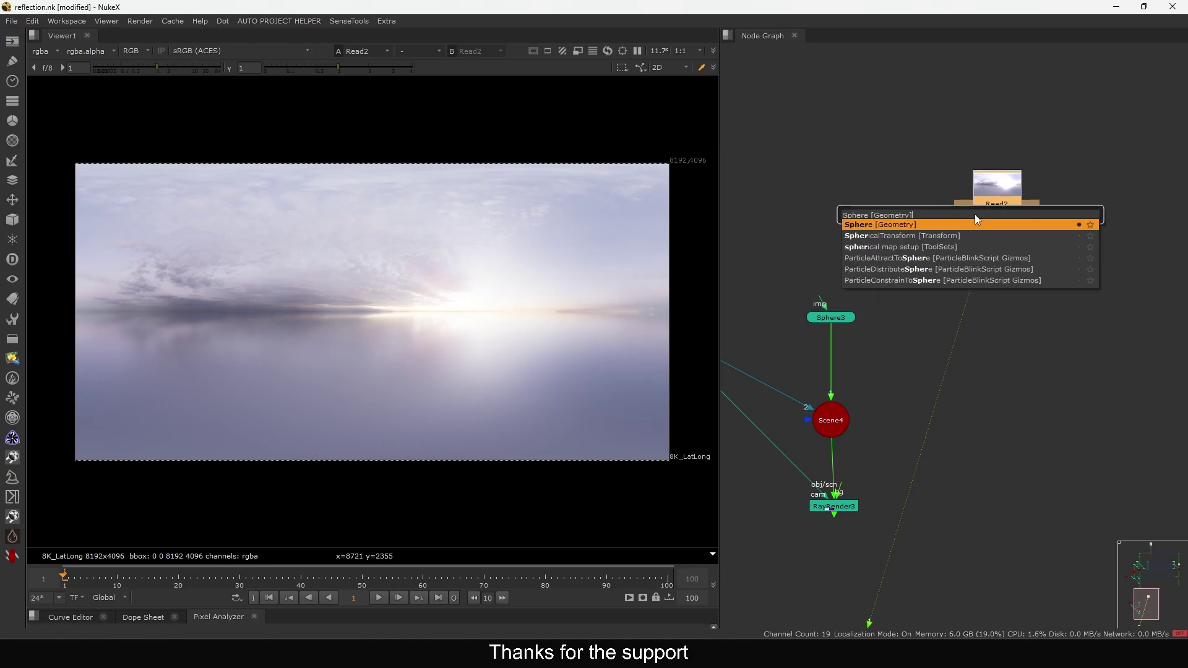
key("Return")
left_click(929, 468)
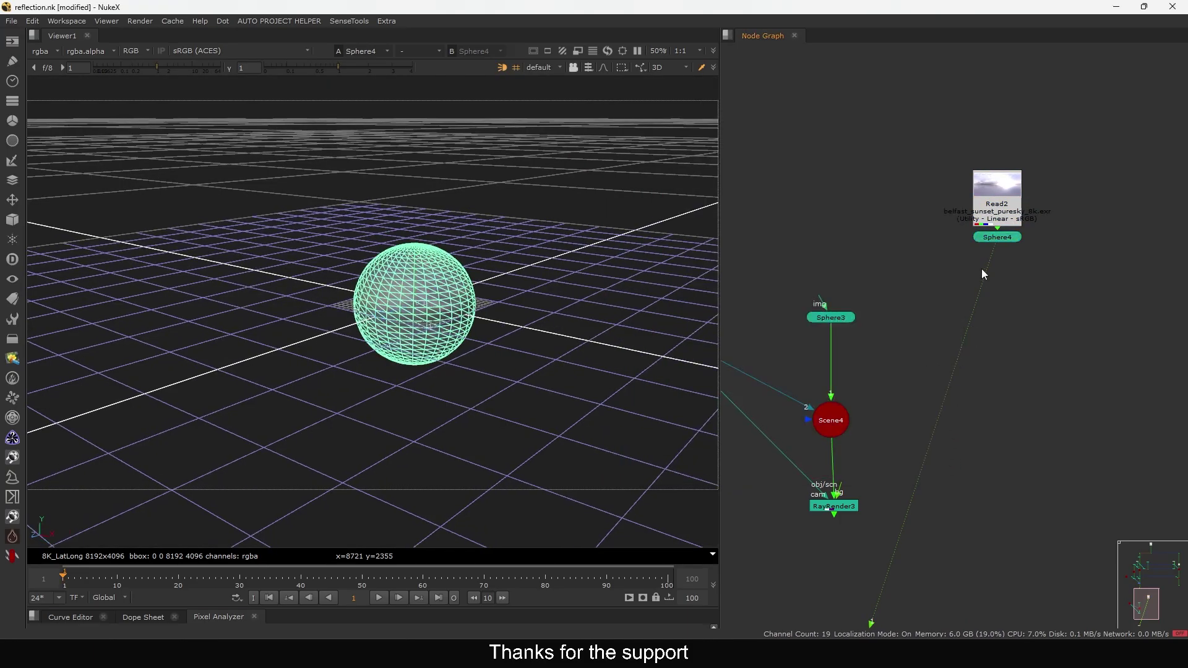
left_click(612, 314)
left_click_drag(612, 314, 437, 330, "ctrl")
Set Sphere4's uniform scale to 1000 and close its properties
double_click(999, 245)
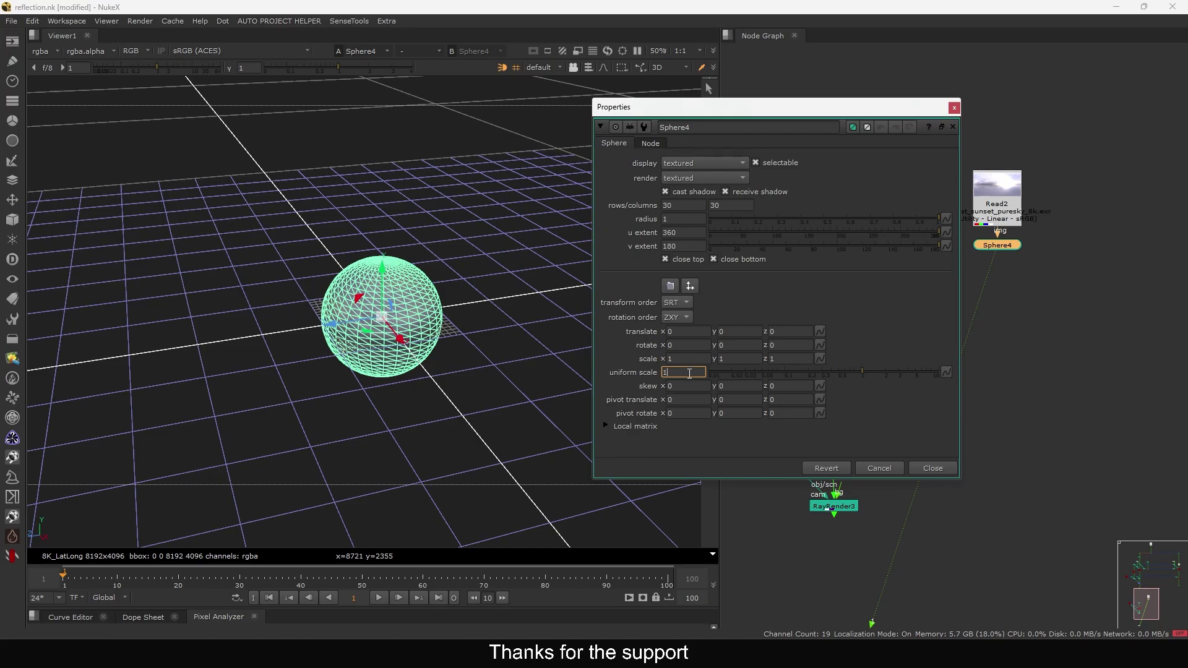
key("Return")
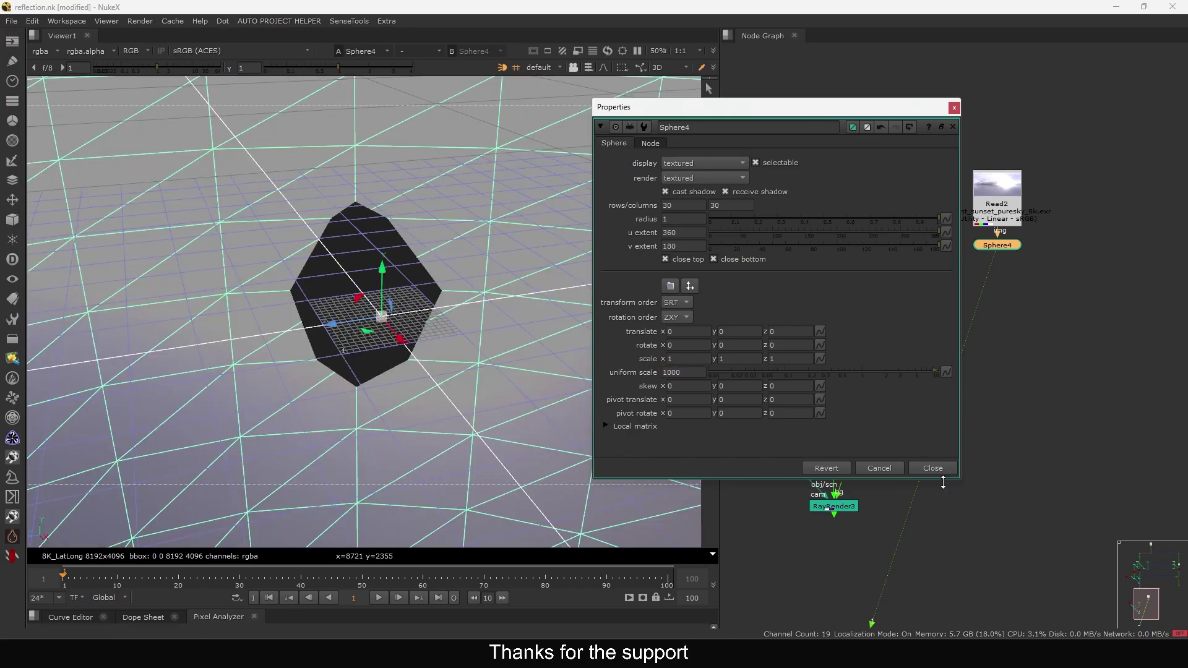
left_click(938, 471)
left_click(969, 459)
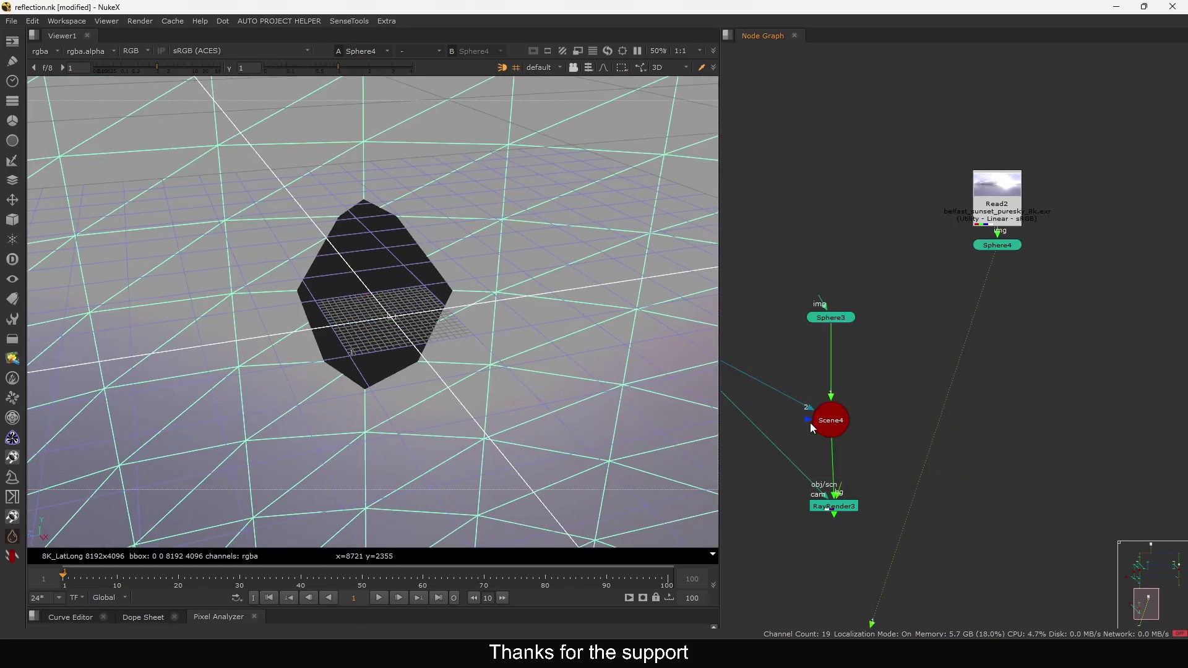
Connect Sphere4 to Scene4 and inspect the combined scene in 3D, including the small sphere, camera and surrounding environment sphere
left_click_drag(967, 294, 995, 246)
left_click_drag(1077, 135, 1012, 282)
middle_click_drag(835, 421, 906, 328)
left_click(910, 332)
key("1")
scroll(391, 327, "up", 5)
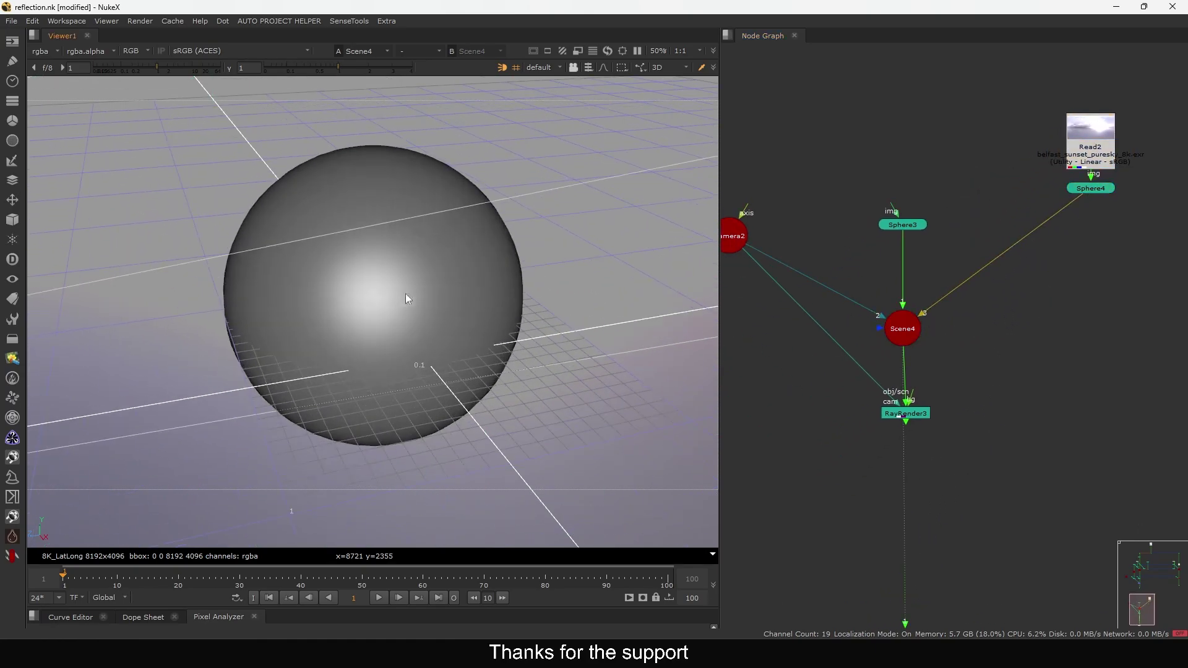
left_click_drag(406, 295, 645, 236, "ctrl")
scroll(356, 404, "down", 10)
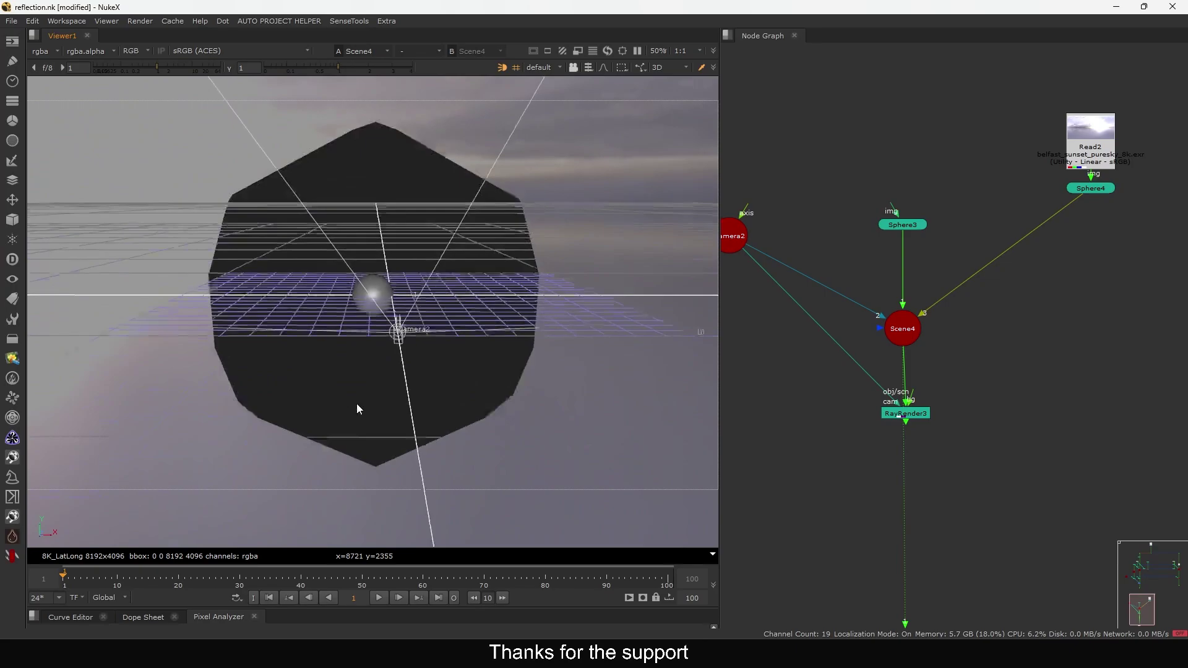
left_click_drag(445, 280, 420, 258, "ctrl")
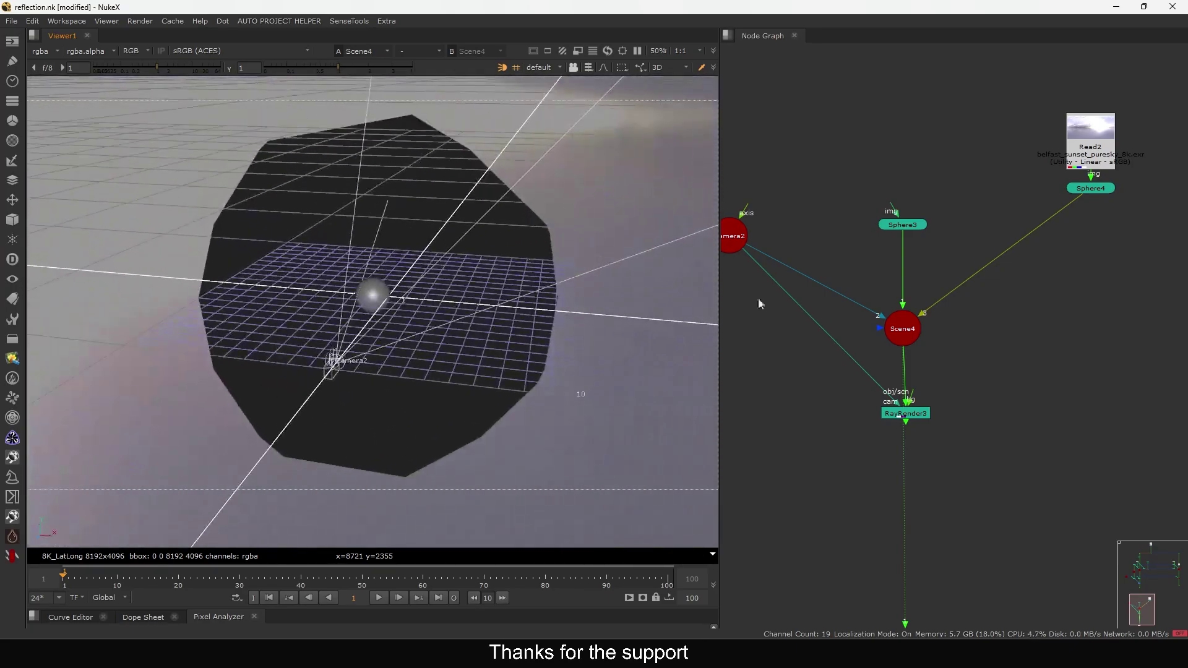
Move Camera2 level with Scene4 and display RayRender3's output in the viewer
middle_click_drag(761, 299, 846, 257)
left_click_drag(796, 187, 837, 267)
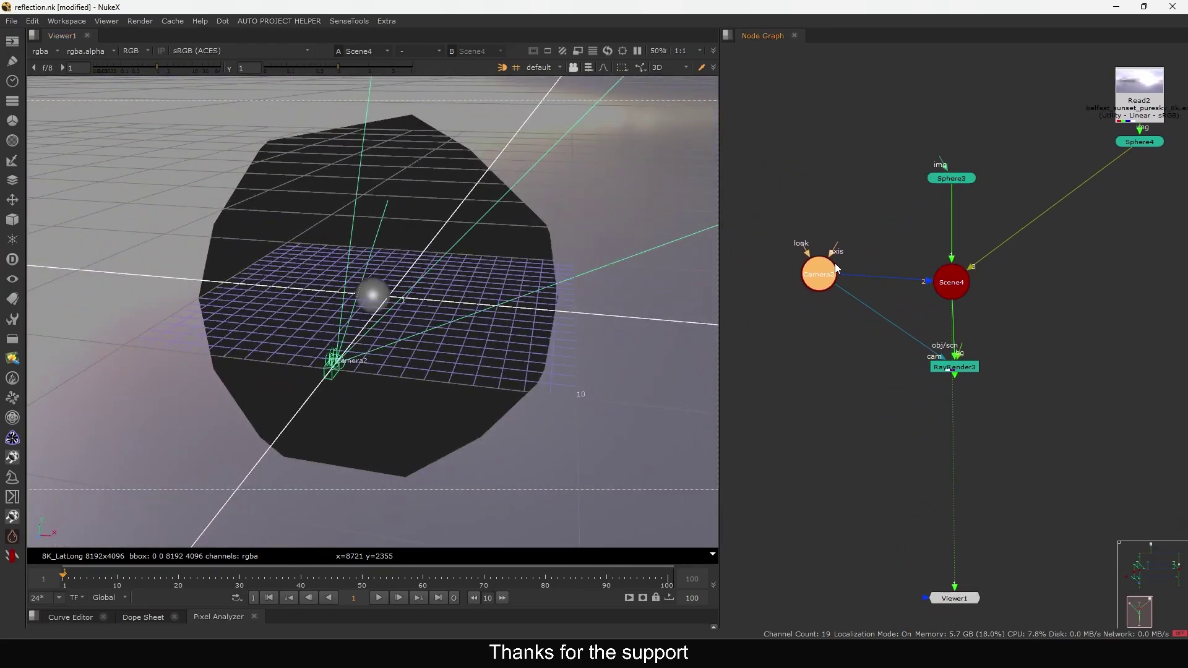
left_click(956, 368)
key("1")
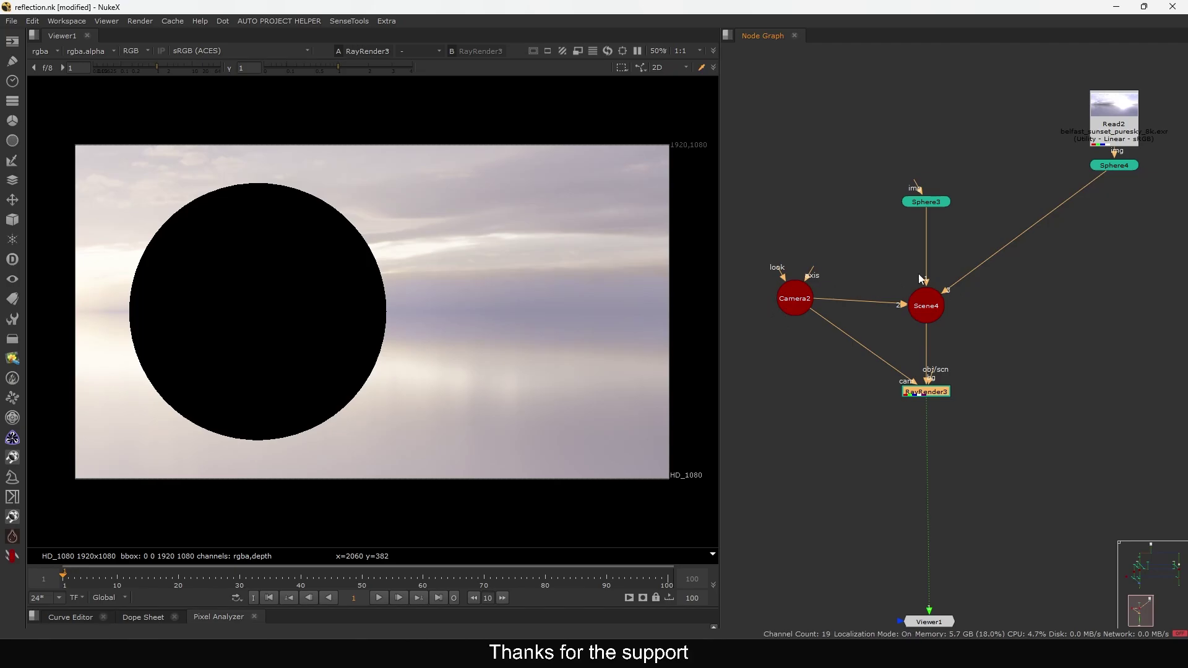
Disconnect Sphere4 from Scene4 to compare the render without the environment, and reconnect it
left_click(991, 280)
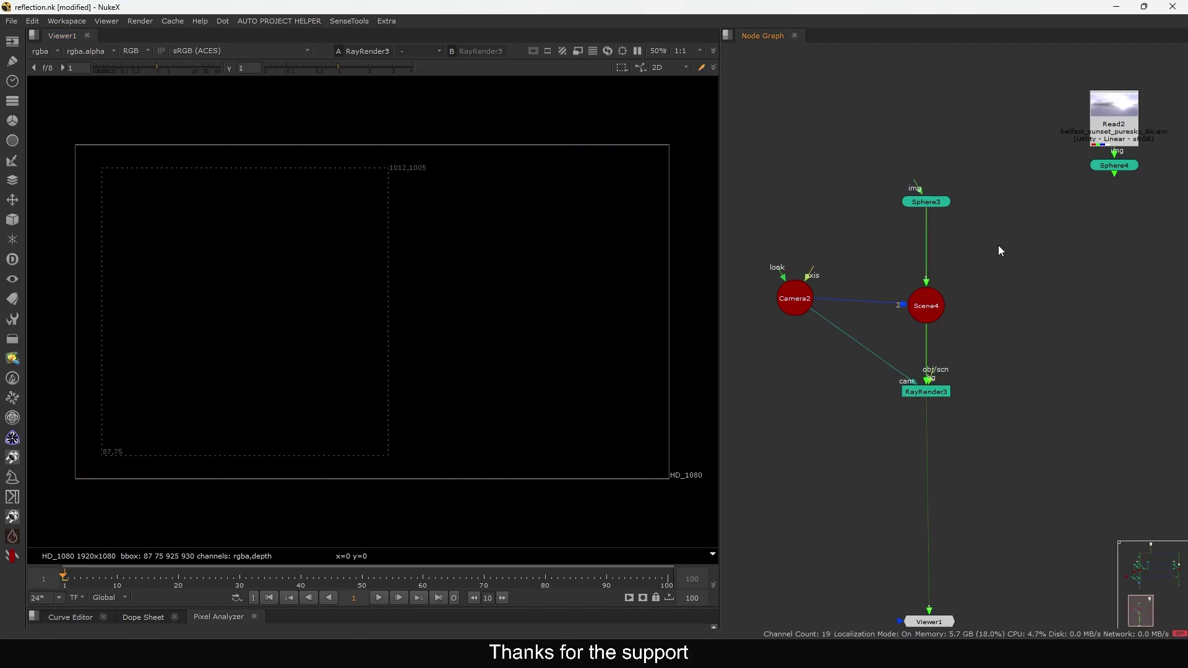
left_click_drag(1114, 176, 936, 304)
middle_click_drag(1022, 235, 954, 301)
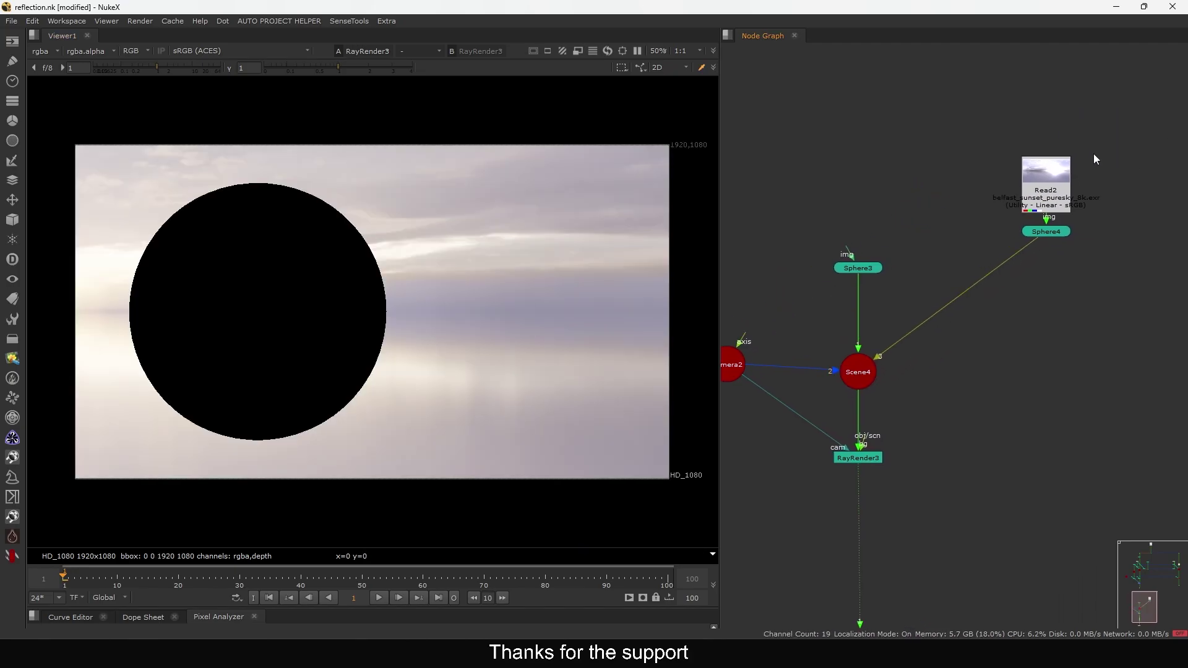
left_click_drag(1123, 129, 1011, 258)
left_click(922, 269)
Move Sphere3 down slightly and add a RenderMan Reflection node to its img input, keeping the default settings
middle_click_drag(831, 262, 862, 272)
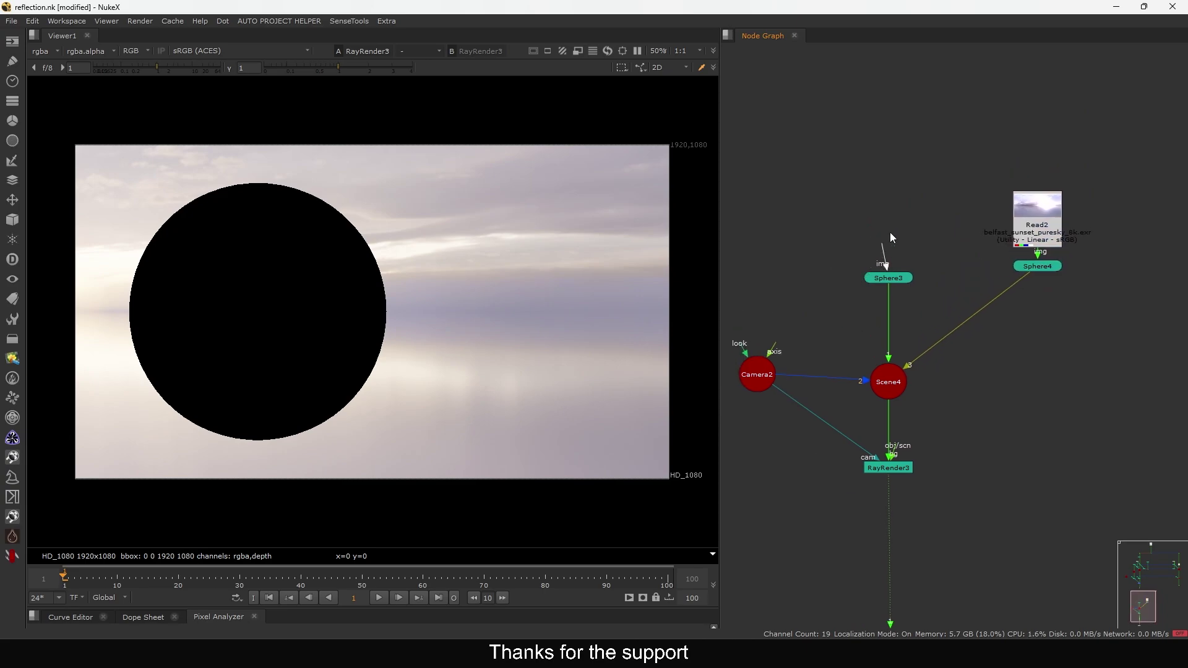
left_click_drag(892, 286, 892, 307)
scroll(893, 307, "up", 2)
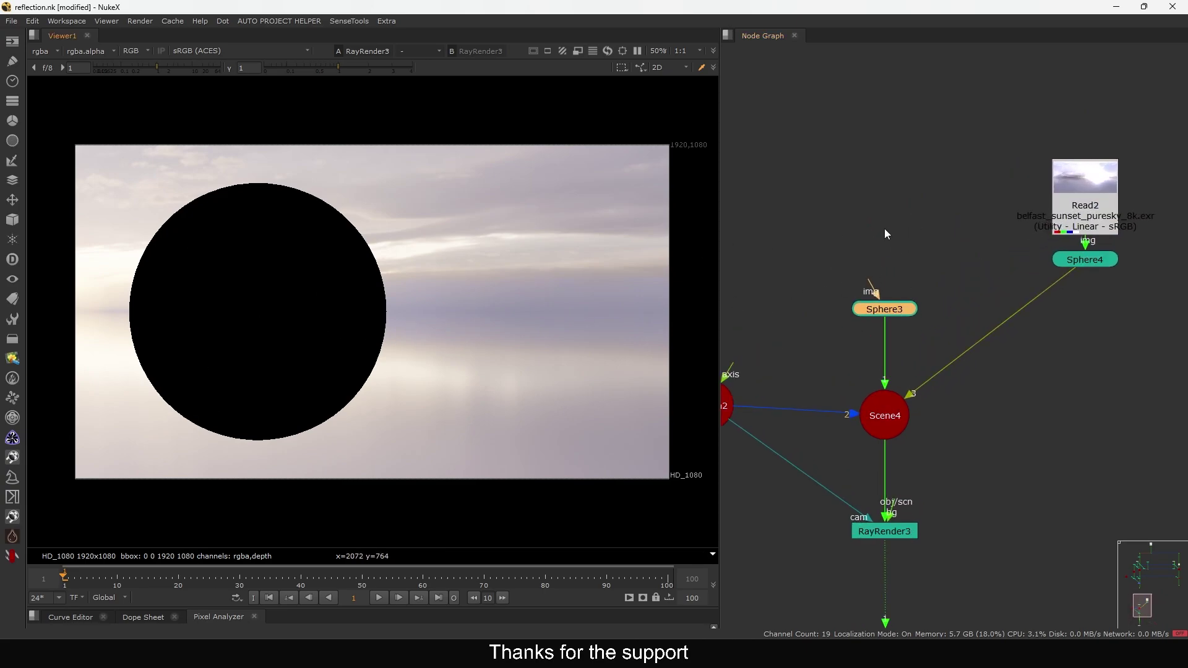
key("Tab")
type("rel")
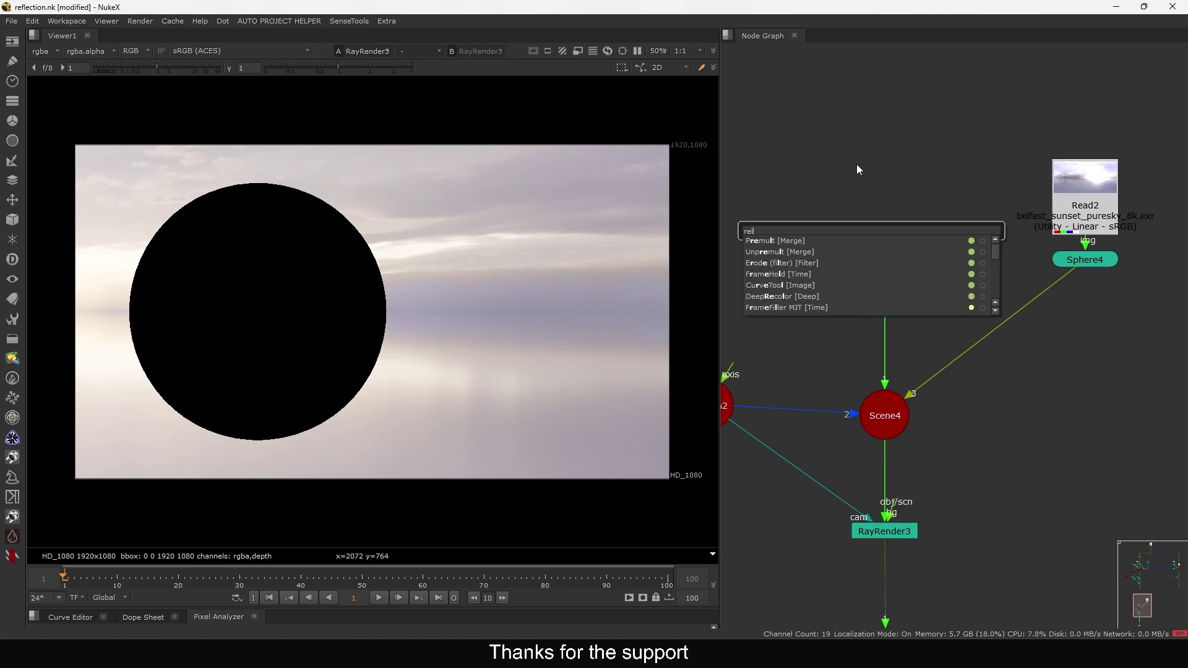
key("BackSpace")
type("fc")
key("Down")
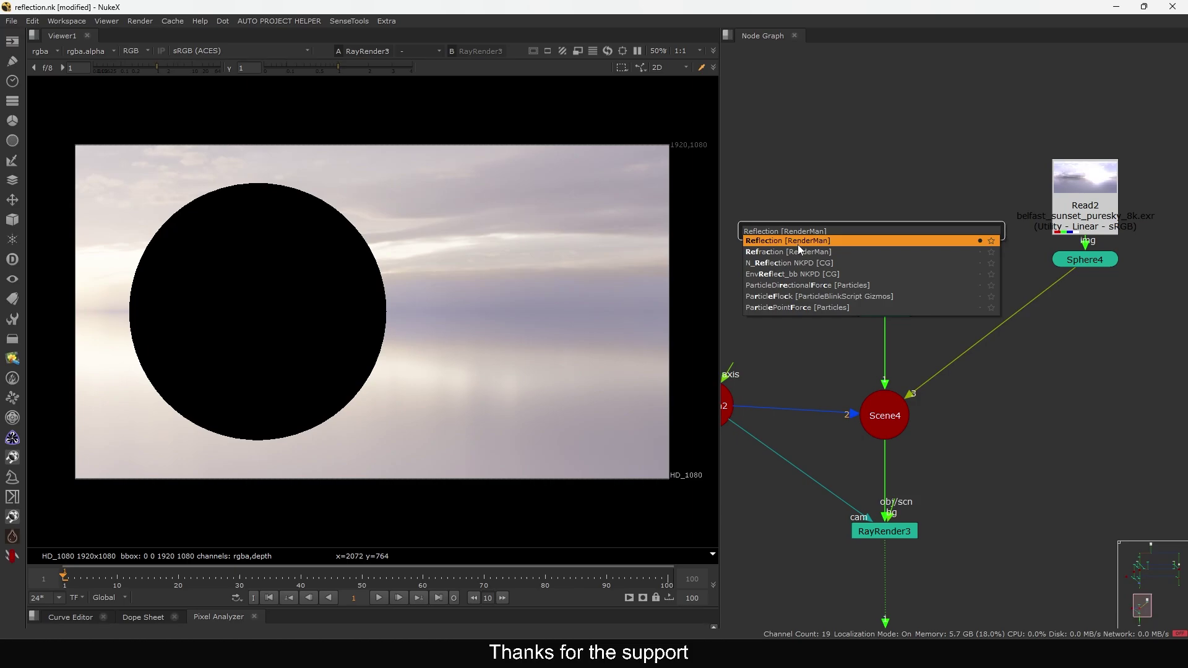
key("Return")
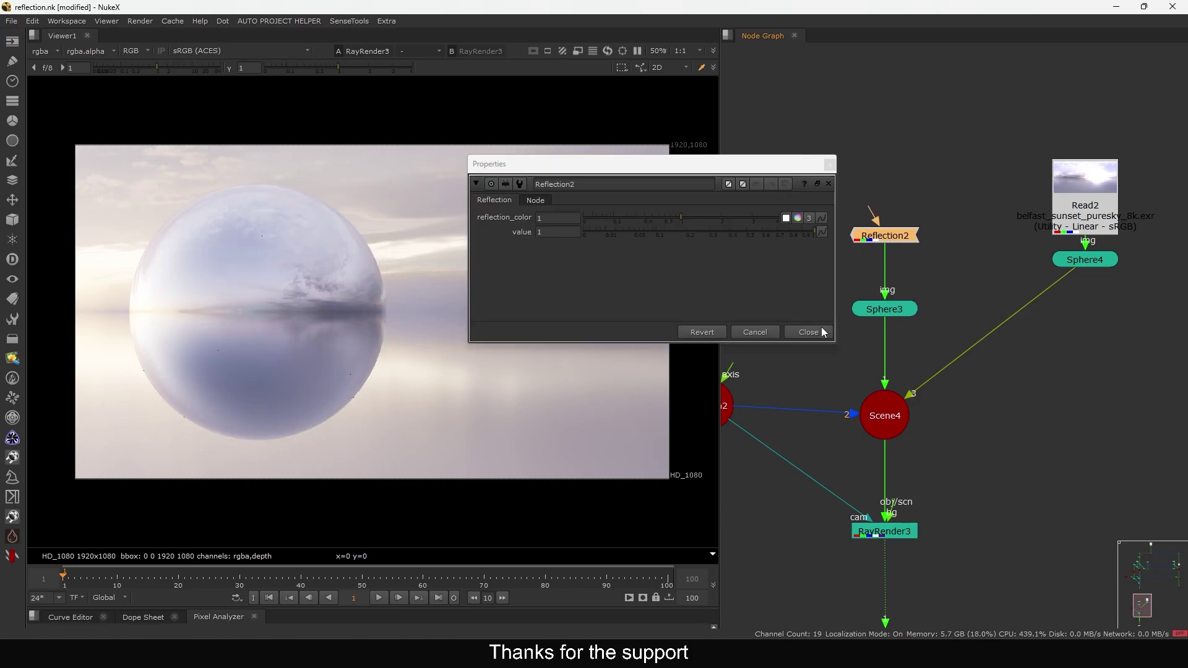
left_click(822, 330)
Examine the sphere's reflection in the RayRender3 output, switching between its colour and alpha channels
middle_click_drag(822, 370, 845, 304)
left_click_drag(373, 164, 193, 392)
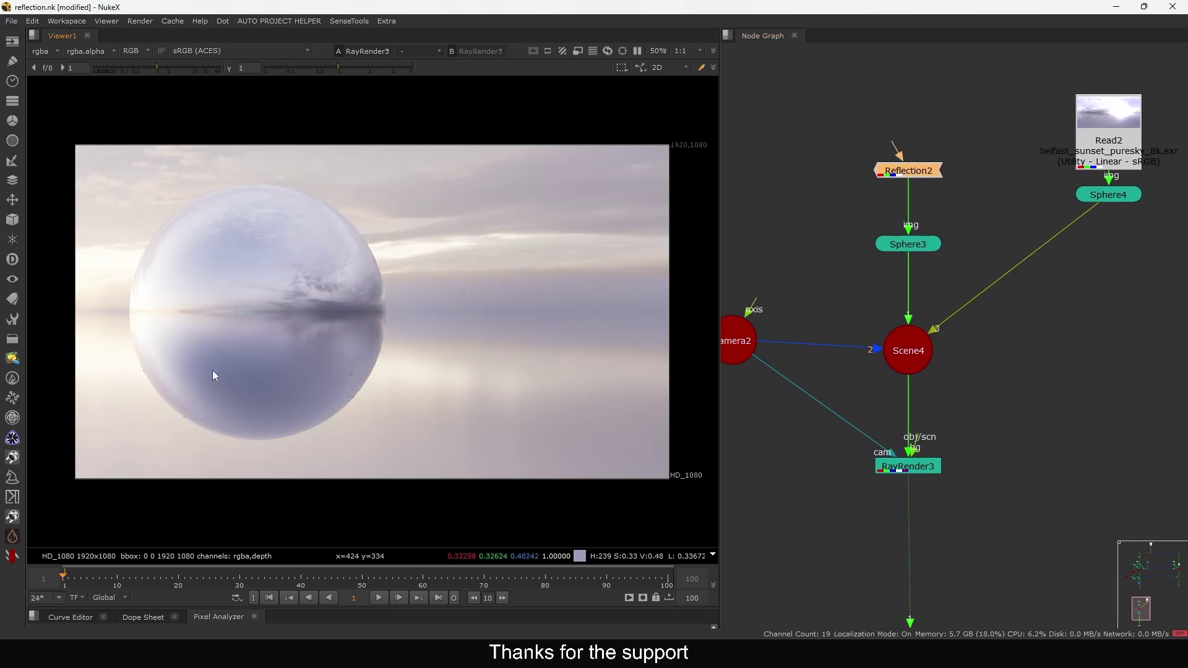
middle_click_drag(331, 310, 366, 306)
scroll(366, 307, "up", 2)
key("f")
left_click_drag(483, 153, 159, 385)
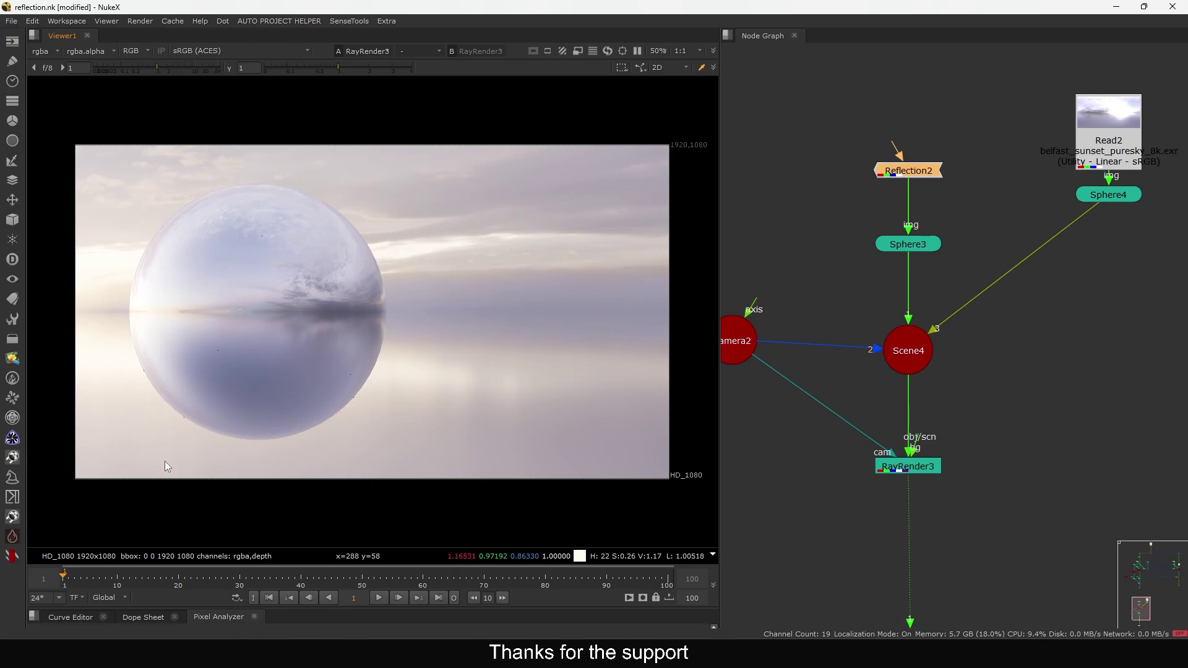
middle_click_drag(956, 425, 973, 373)
key("a")
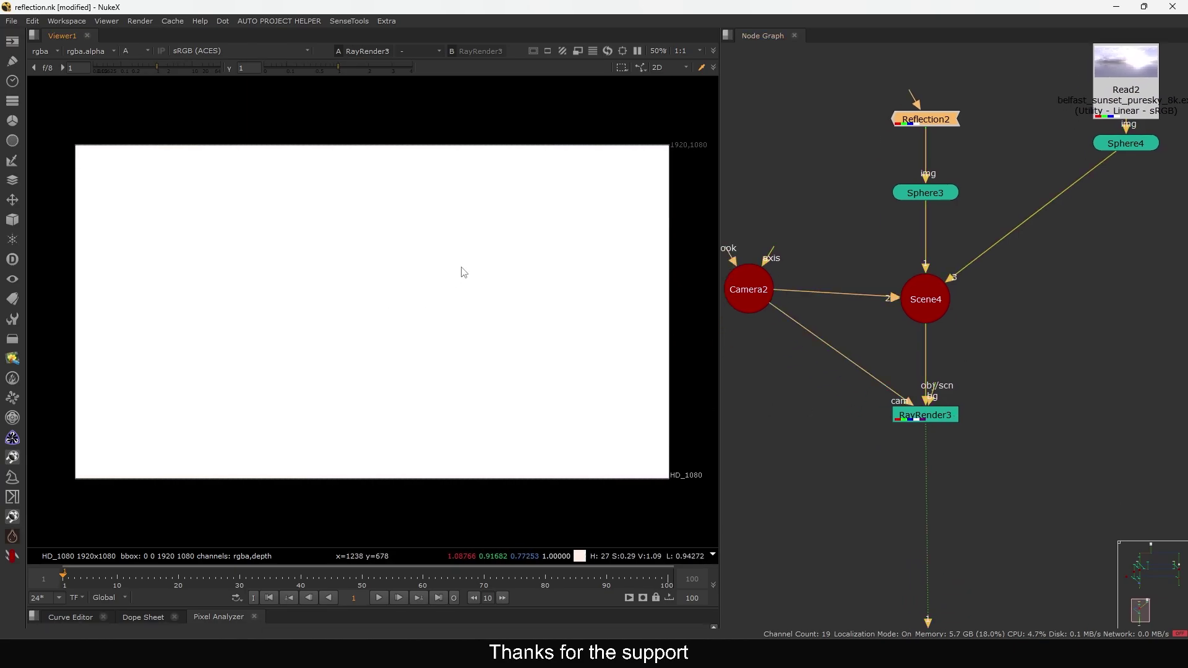
key("a")
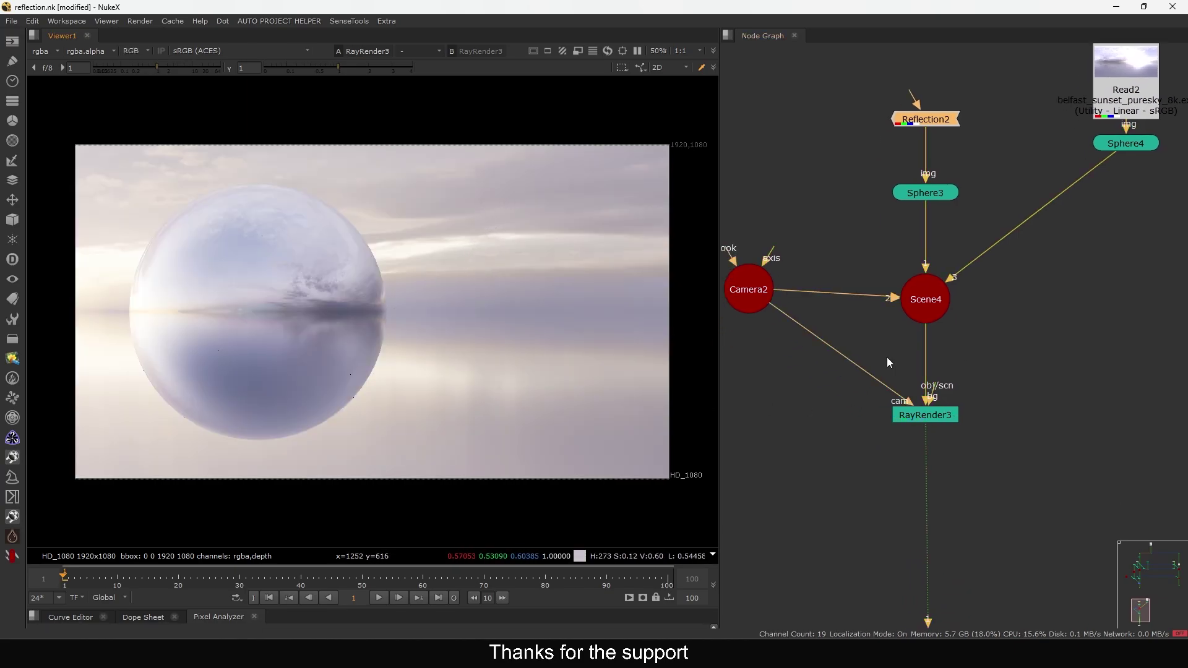
Add a ScanlineRender node beside RayRender3 and close its properties
middle_click_drag(888, 362, 903, 358)
left_click(931, 413)
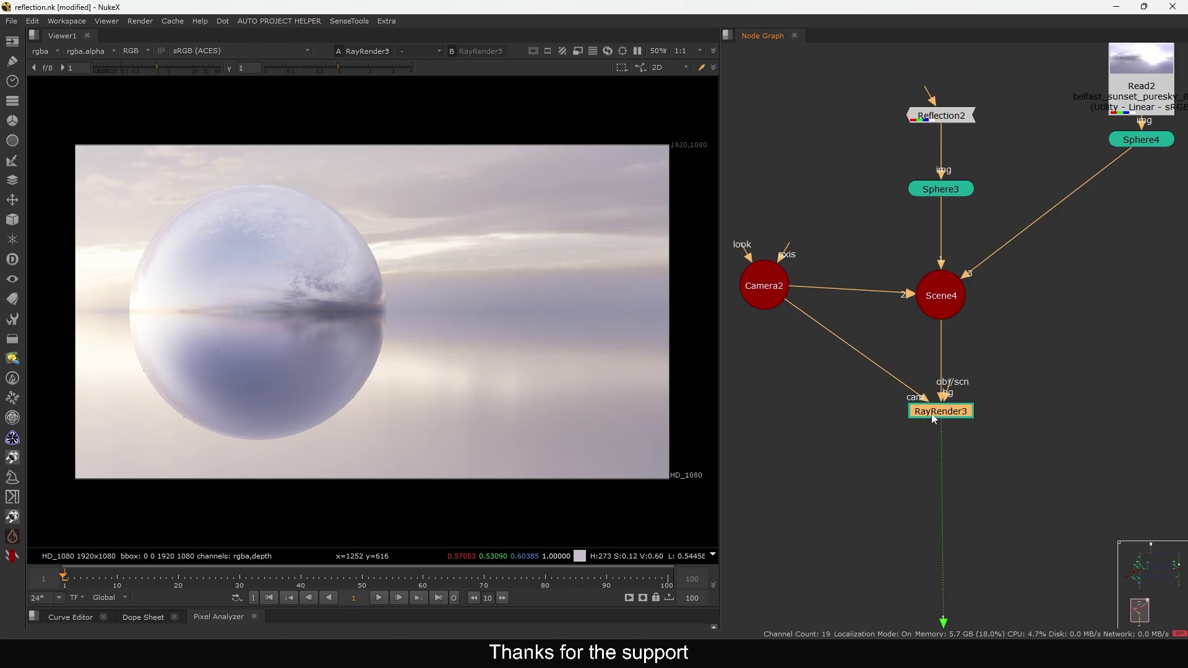
left_click(876, 429)
key("Tab")
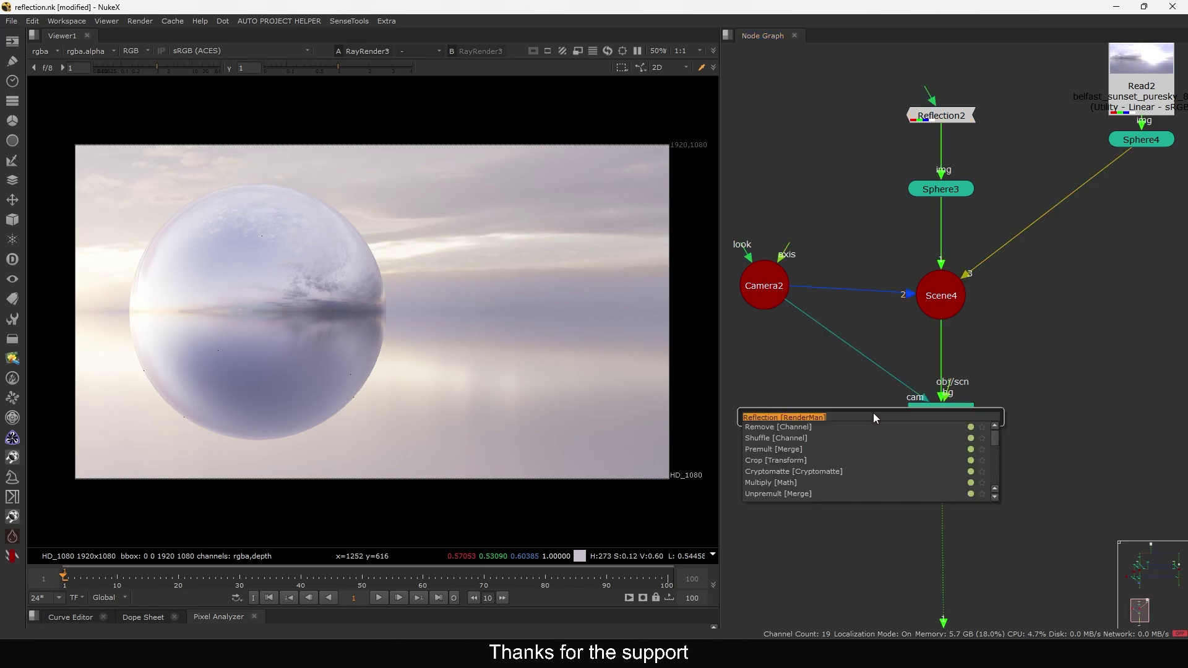
type("scan")
key("Return")
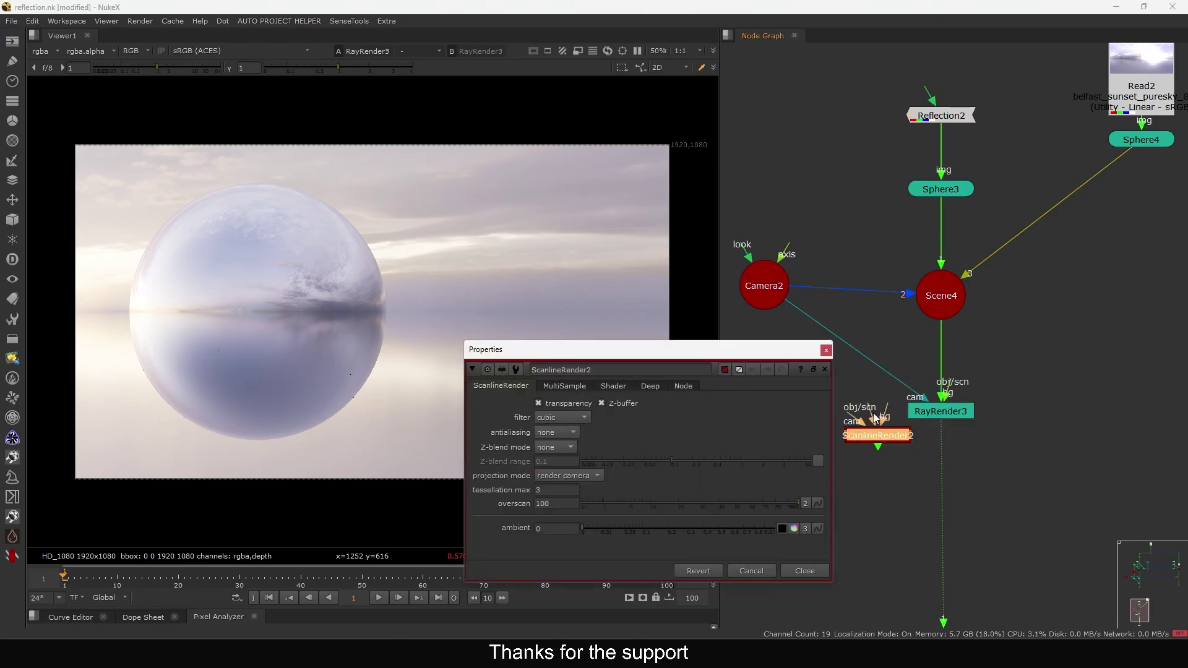
left_click(826, 351)
Connect ScanlineRender2's cam input to Camera2 and its obj/scn input to Sphere3, and display its output
middle_click_drag(842, 357, 889, 329)
left_click_drag(914, 406, 893, 397)
left_click_drag(879, 385, 799, 255)
left_click_drag(902, 400, 872, 385)
middle_click_drag(875, 363, 873, 374)
left_click_drag(869, 370, 976, 185)
key("1")
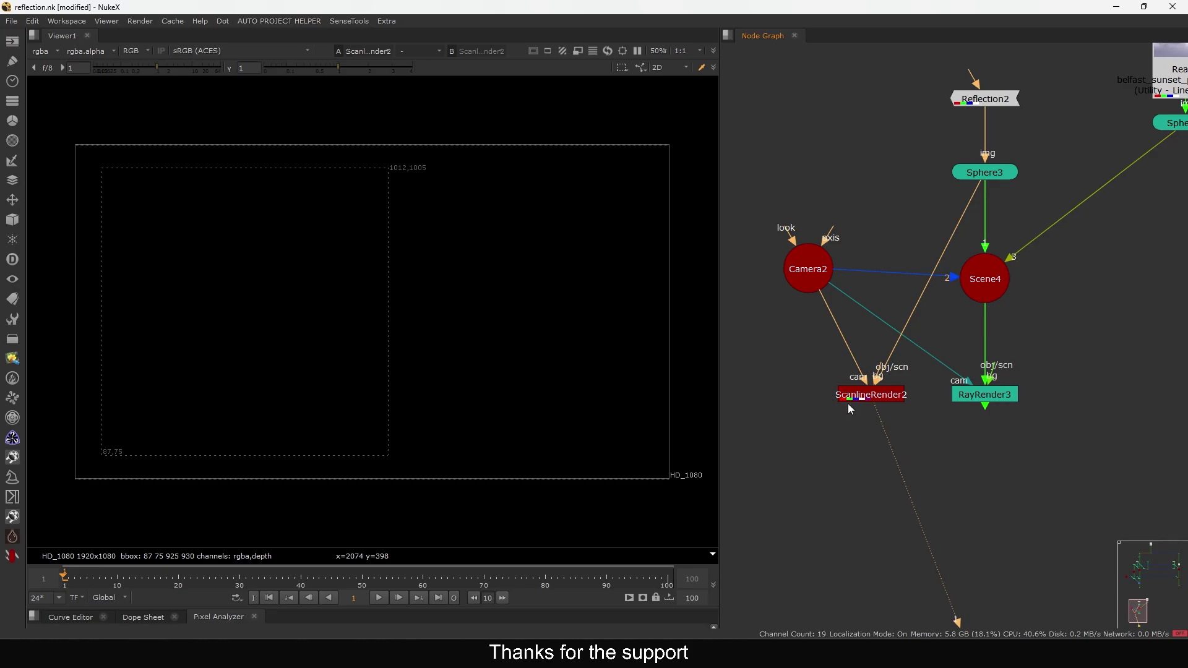
Add a Copy node with RayRender3 as input B and ScanlineRender2 as input A for the alpha, and display it
left_click(990, 457)
key("k")
left_click_drag(1001, 434, 989, 400)
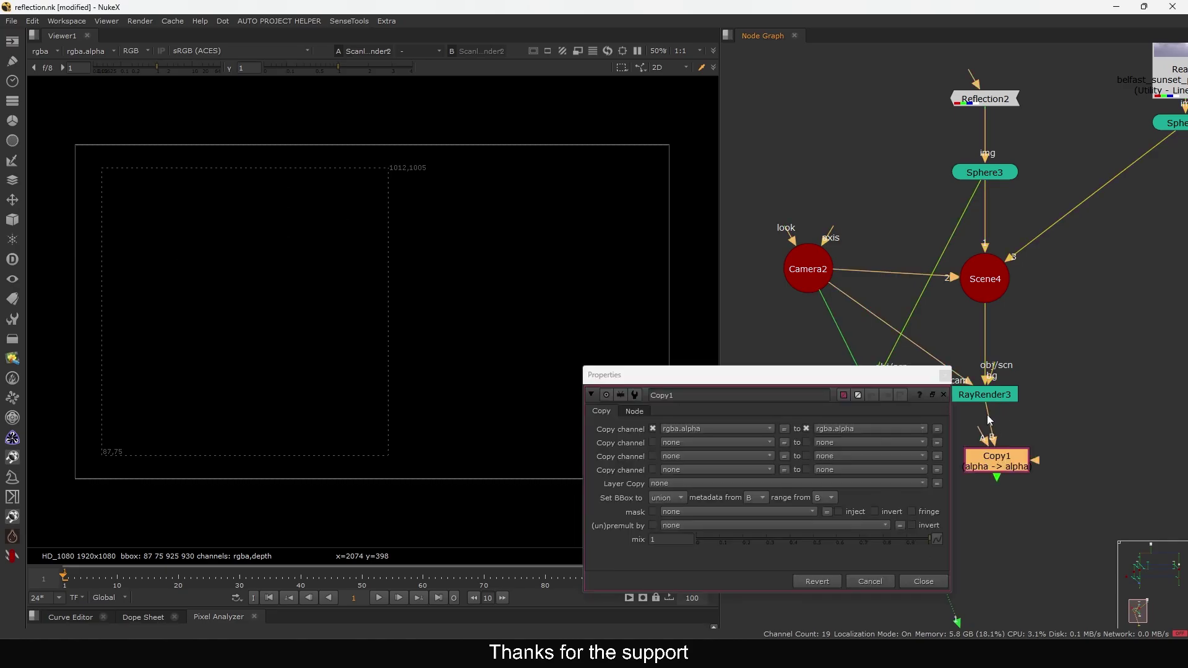
middle_click_drag(979, 438, 1025, 379)
left_click_drag(1026, 380, 922, 337)
key("1")
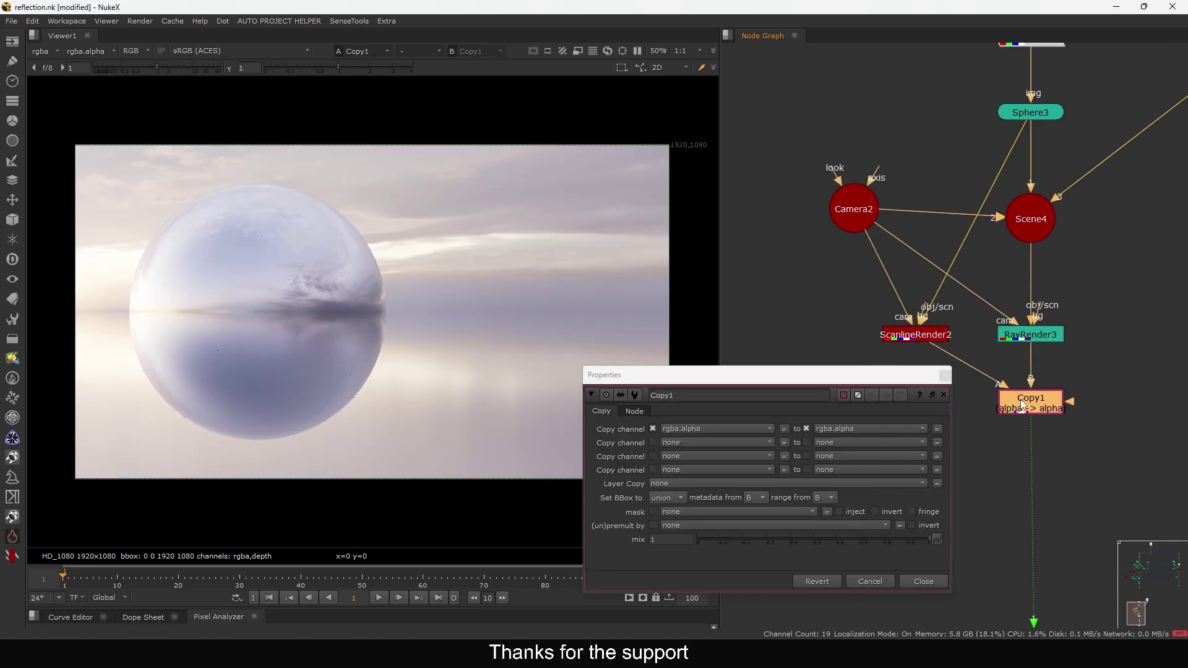
Add a Premult node after Copy1 and close both open properties windows
key("Tab")
type("pre")
key("Down")
key("Return")
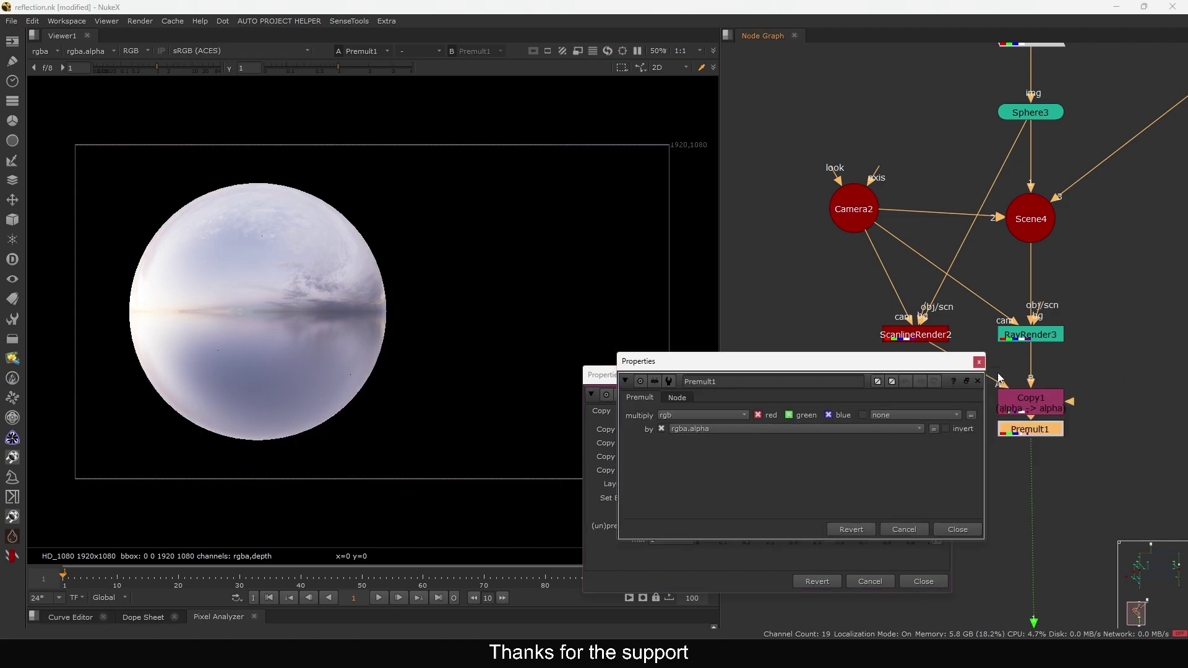
left_click(979, 362)
left_click(945, 375)
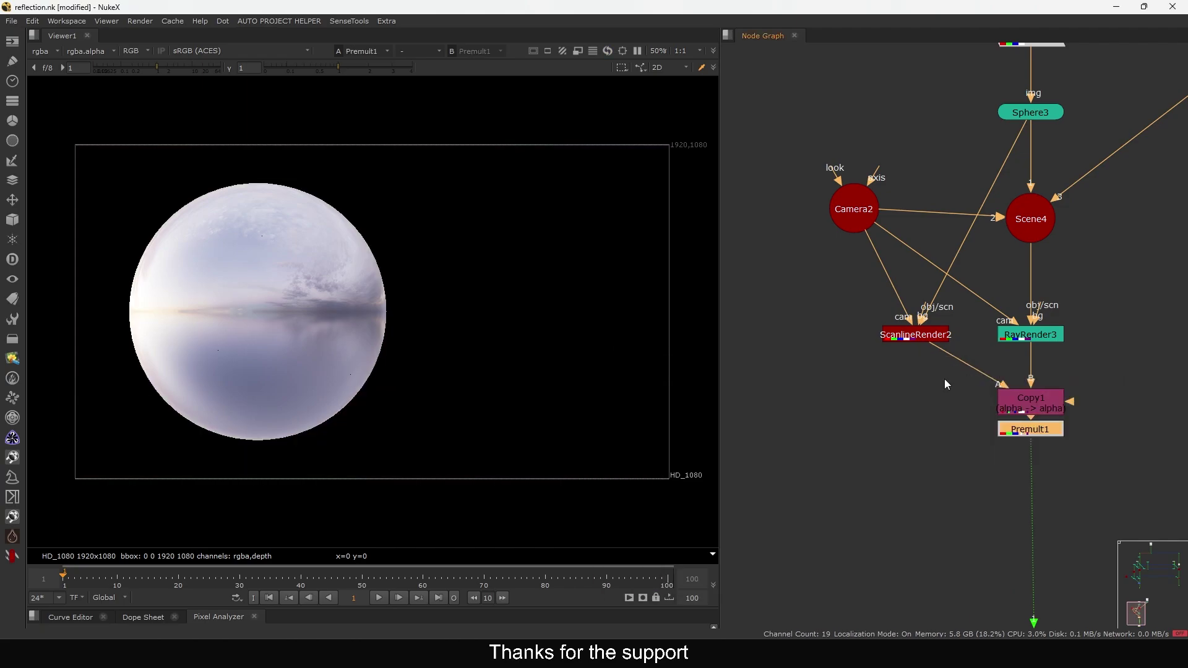
Space Premult1 further below Copy1 and inspect the isolated reflective sphere in the viewer
middle_click_drag(947, 434, 929, 418)
key("1")
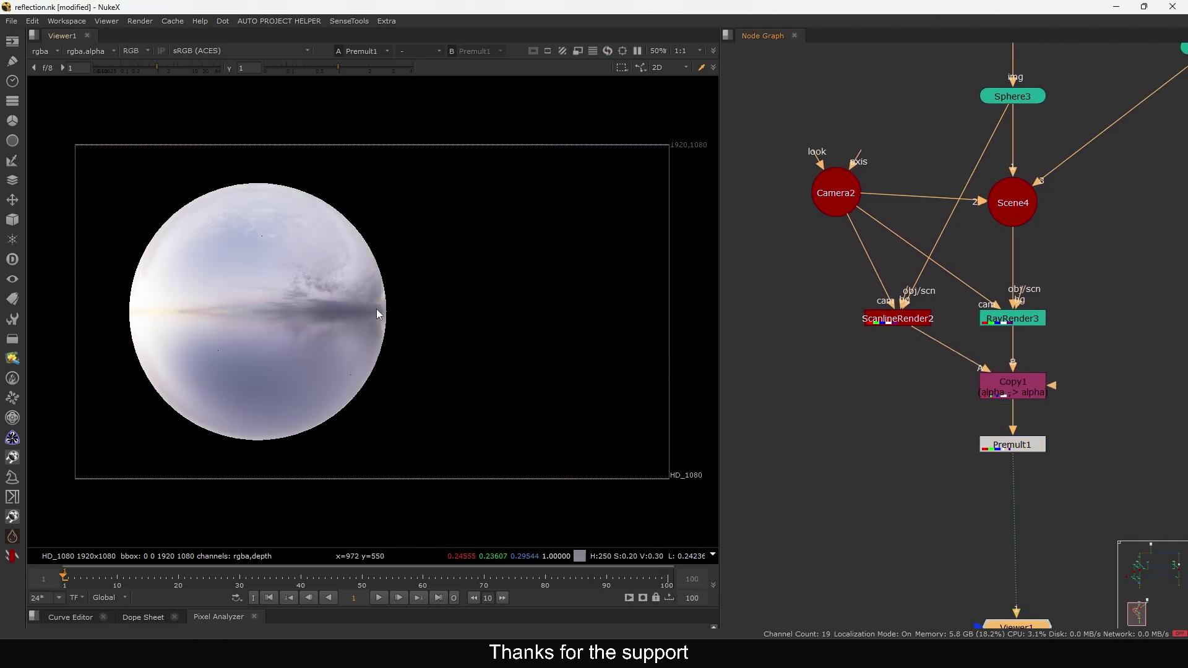
middle_click_drag(385, 292, 306, 417)
middle_click_drag(980, 189, 846, 363)
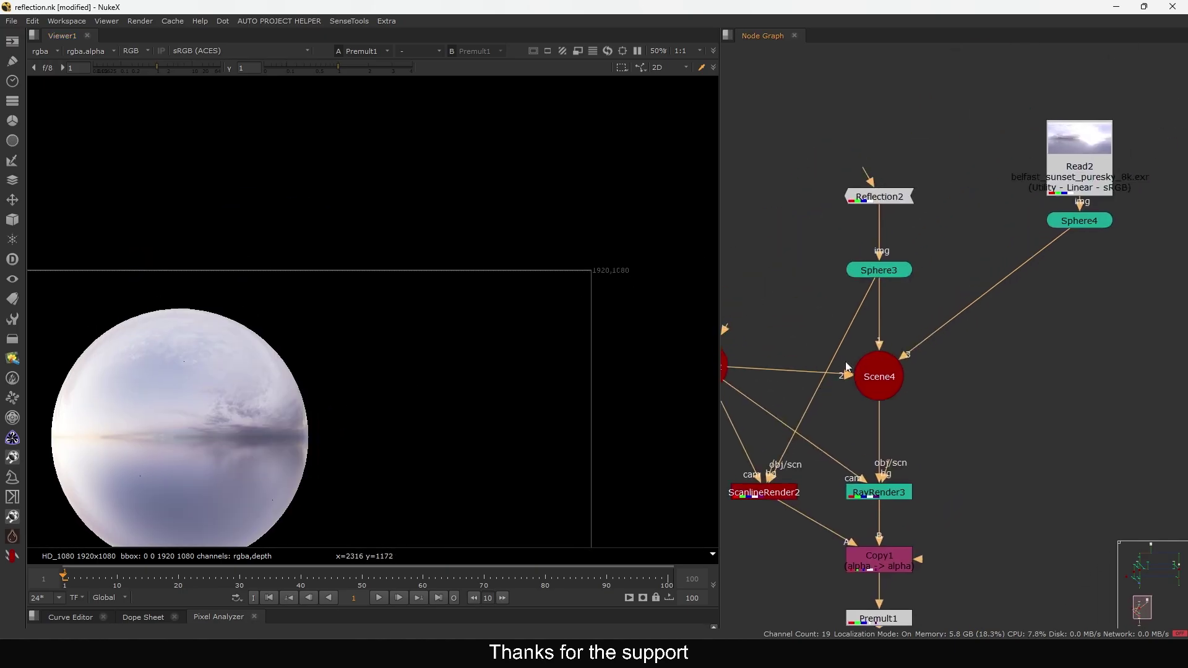
key("f")
Set the y rotation of the environment sphere Sphere4 to 11
middle_click_drag(1039, 245, 1026, 268)
left_click_drag(1069, 244, 1068, 255)
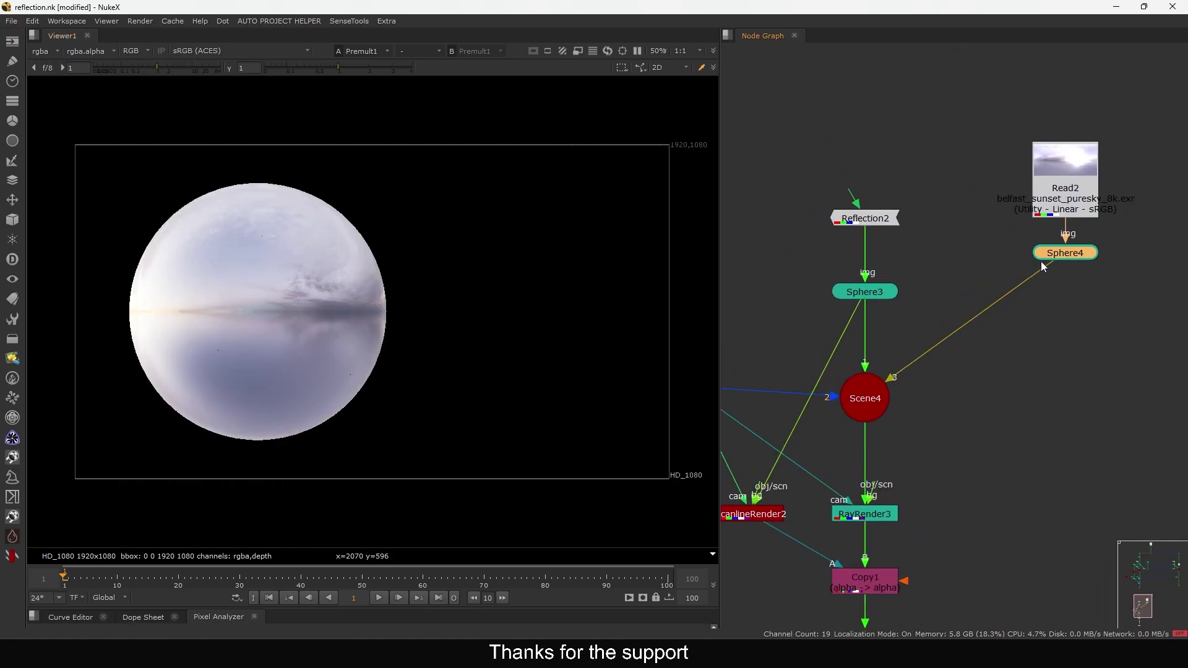
double_click(1060, 255)
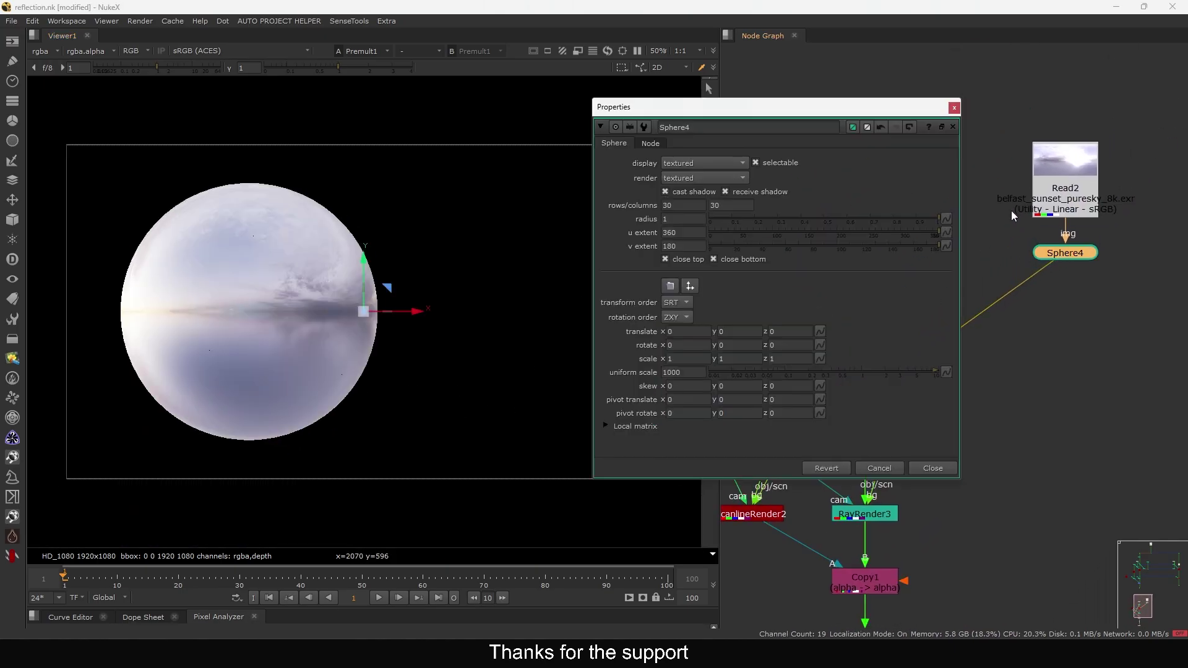
left_click(739, 345)
type("11")
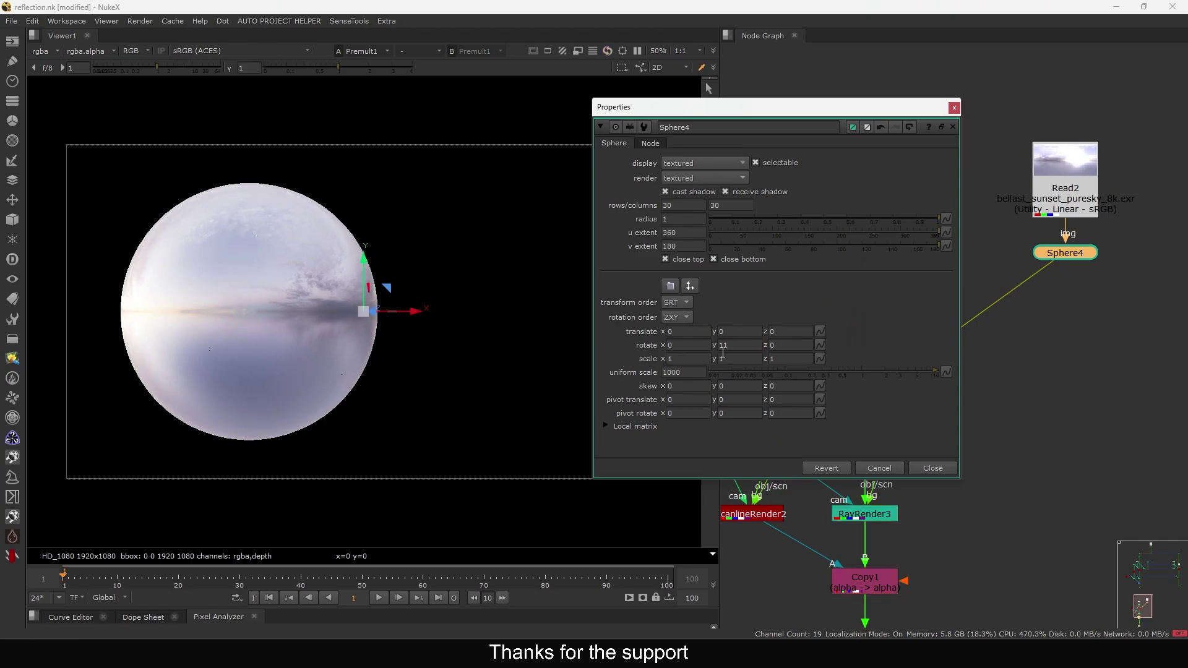
Raise the y rotation of the environment sphere Sphere4 in steps of 10 to turn the reflection
key("Up")
key("Up")
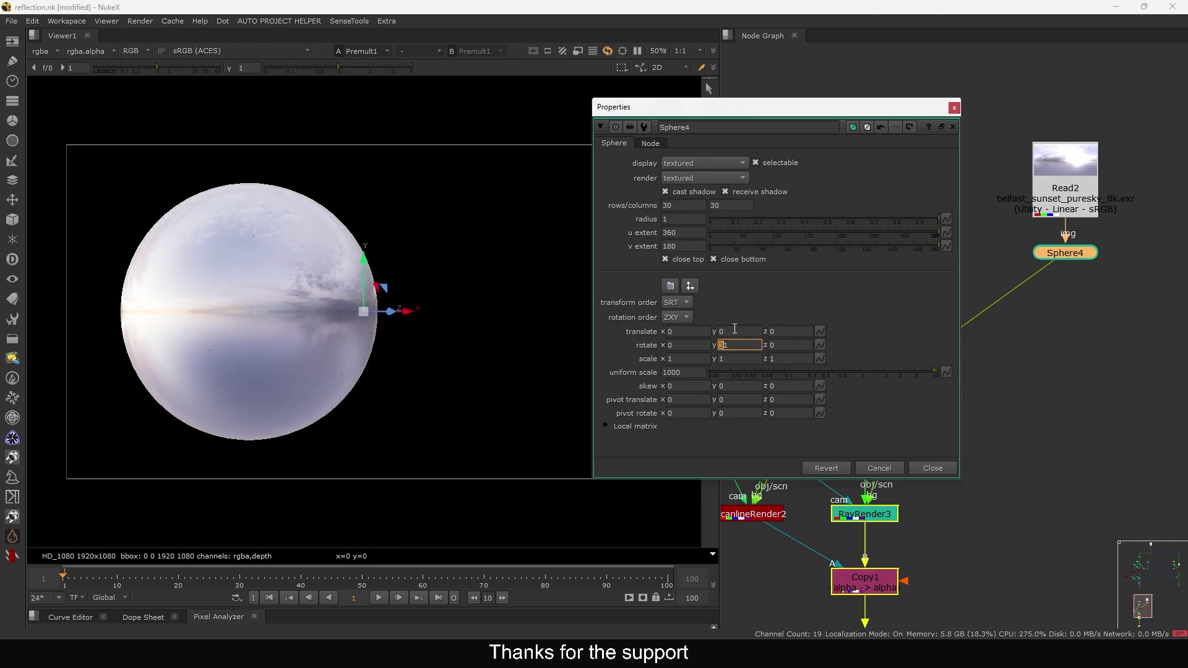
key("Up")
key("Up")
key("Up")
key("Up")
key("Up")
key("Up")
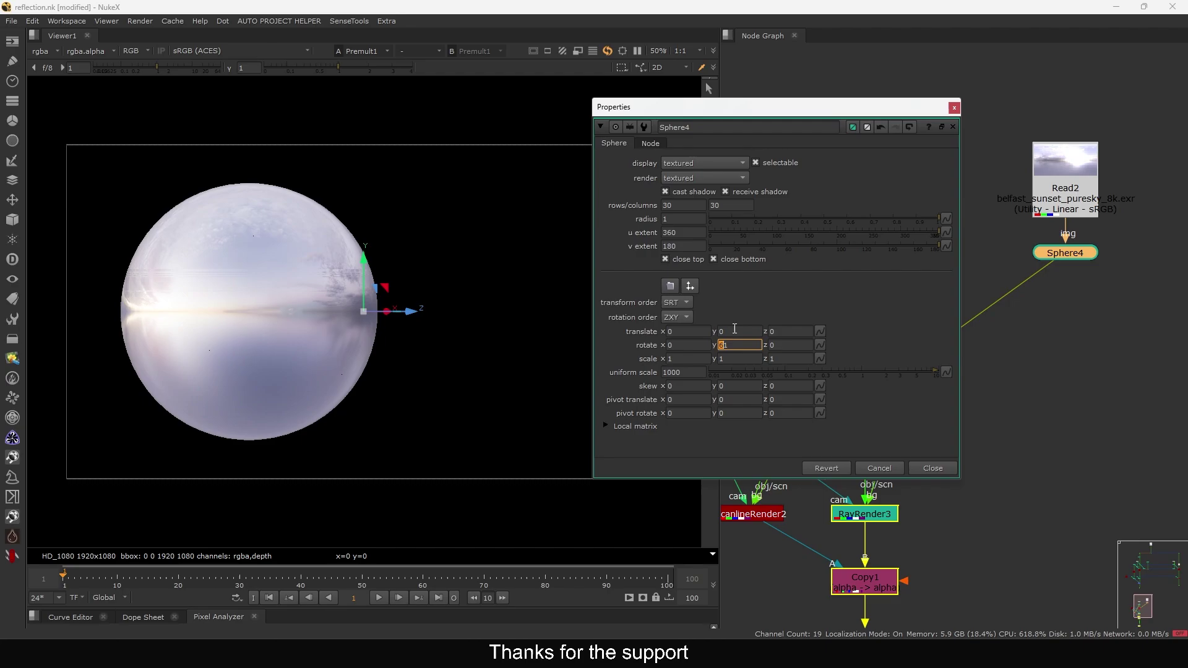
key("Up")
key("Up")
key("Up")
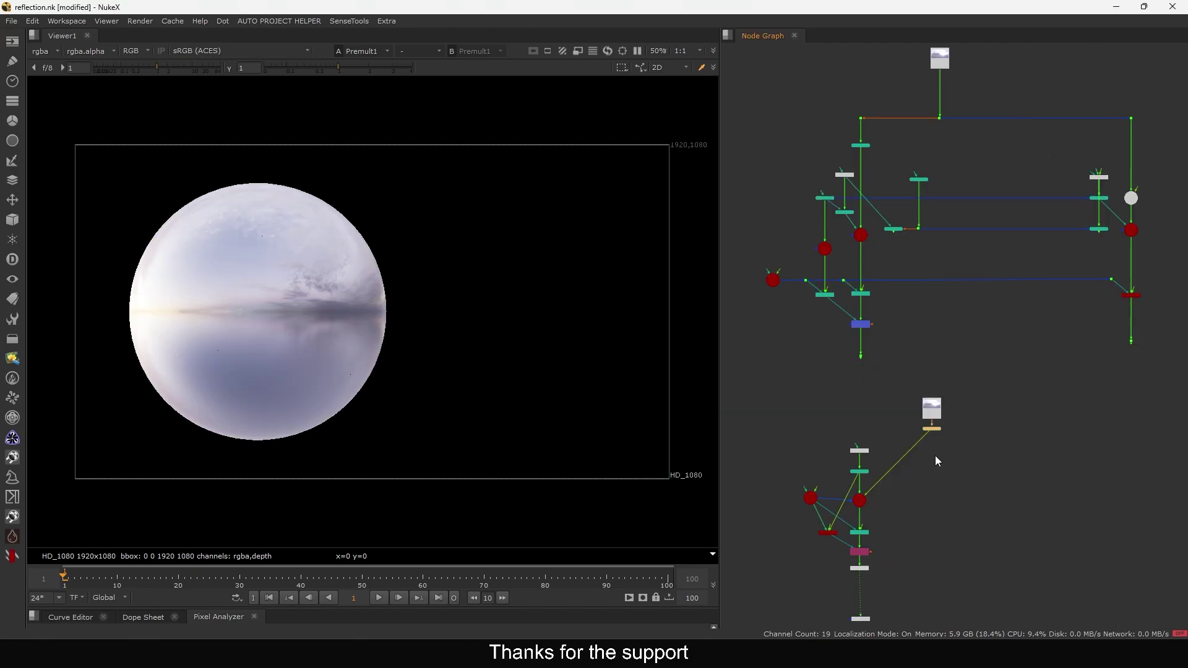
Move Premult1 and Viewer1 slightly lower in the node graph to space out the end of the branch
scroll(935, 456, "up", 5)
middle_click_drag(929, 444, 939, 423)
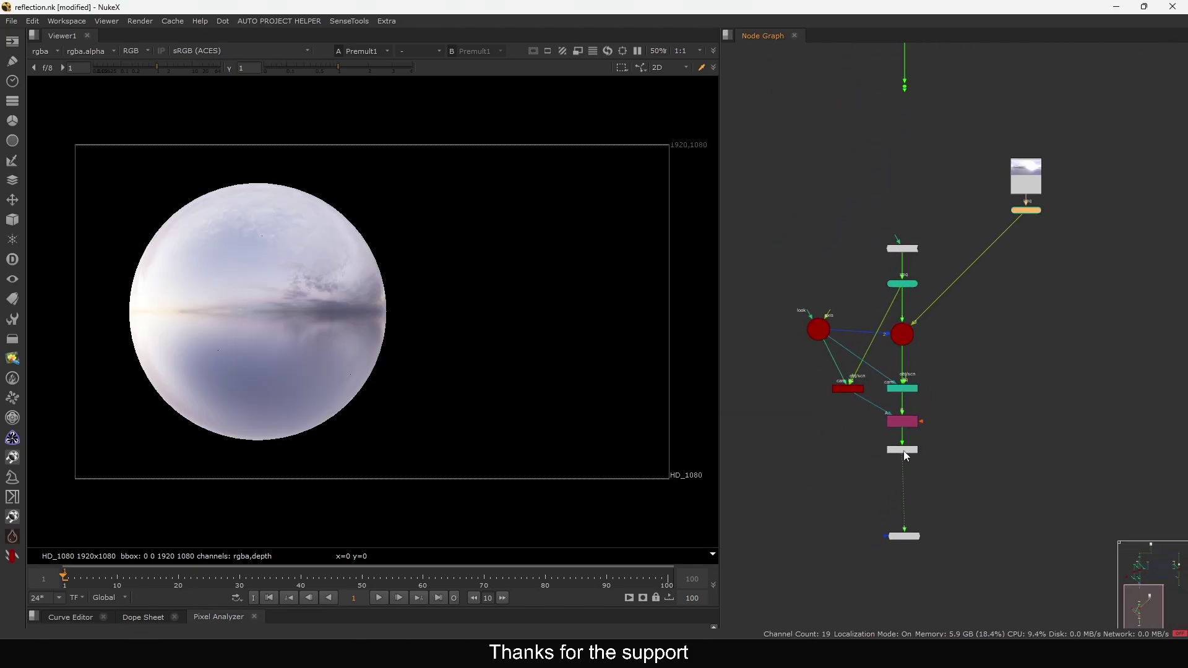
left_click_drag(903, 451, 903, 457)
left_click(904, 483)
left_click_drag(903, 539, 902, 545)
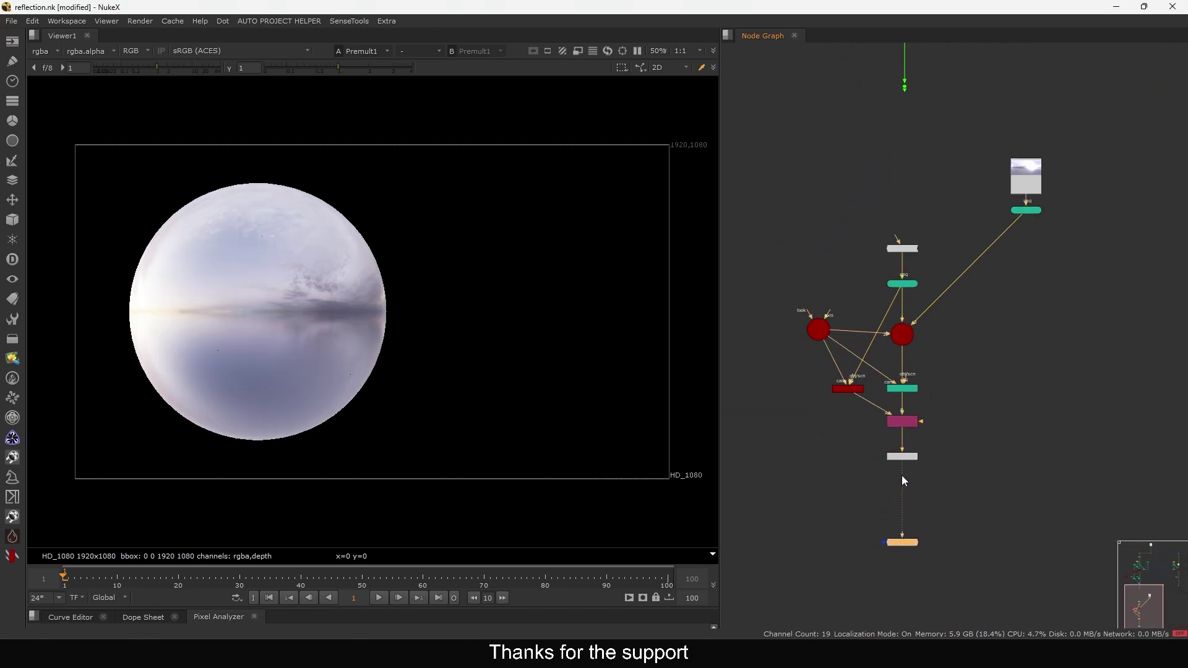
left_click_drag(399, 174, 334, 247)
Move Read2 and the environment sphere Sphere4 closer to the Scene4 branch
middle_click_drag(964, 355, 936, 390)
left_click_drag(1080, 147, 981, 251)
left_click_drag(1007, 206, 960, 276)
left_click(986, 287)
scroll(986, 289, "down", 4)
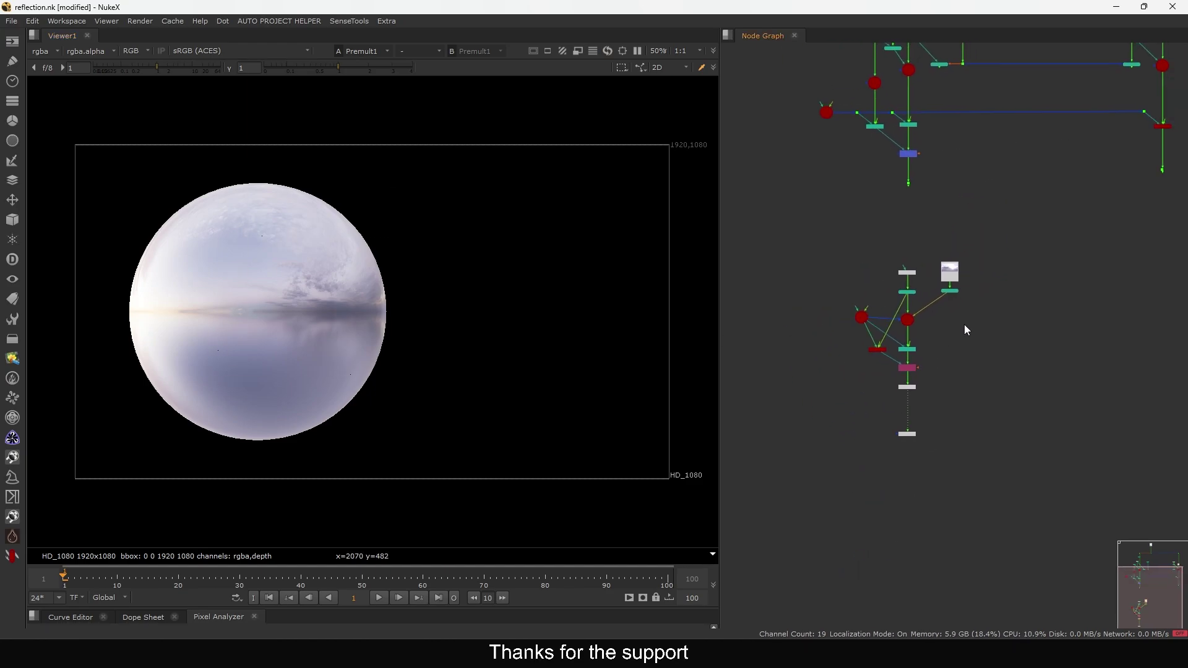
scroll(880, 297, "up", 6)
left_click_drag(963, 235, 963, 243)
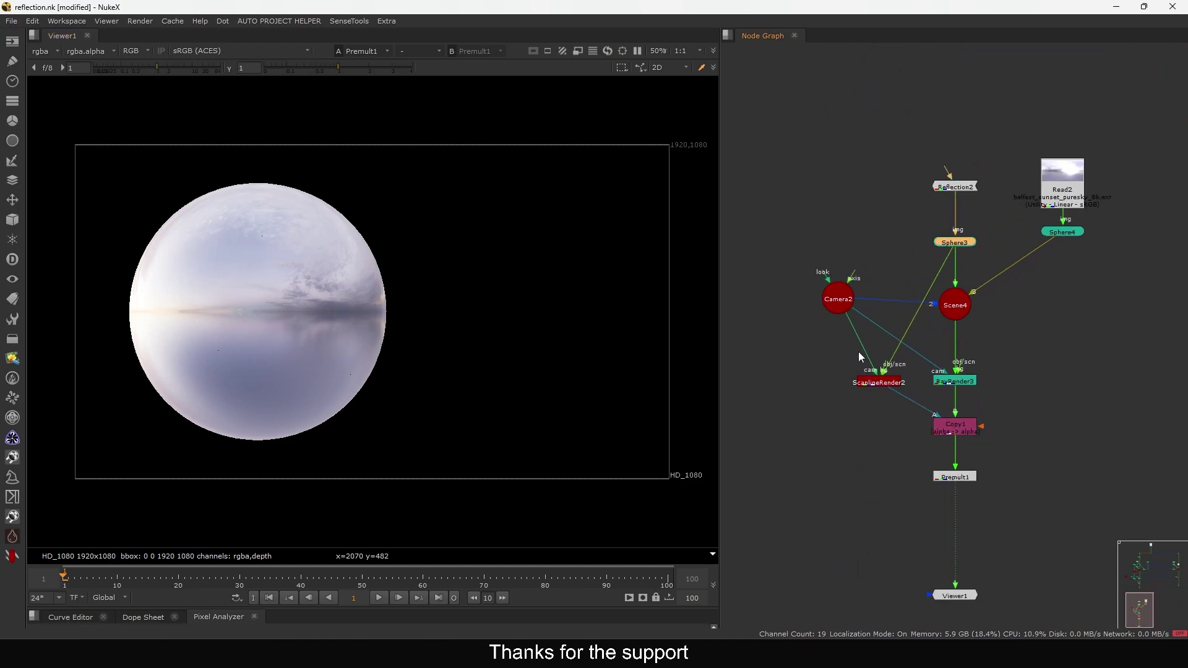
Duplicate Camera2, Scene4 and Sphere3 into an empty area beside the existing branch
left_click_drag(796, 260, 988, 333)
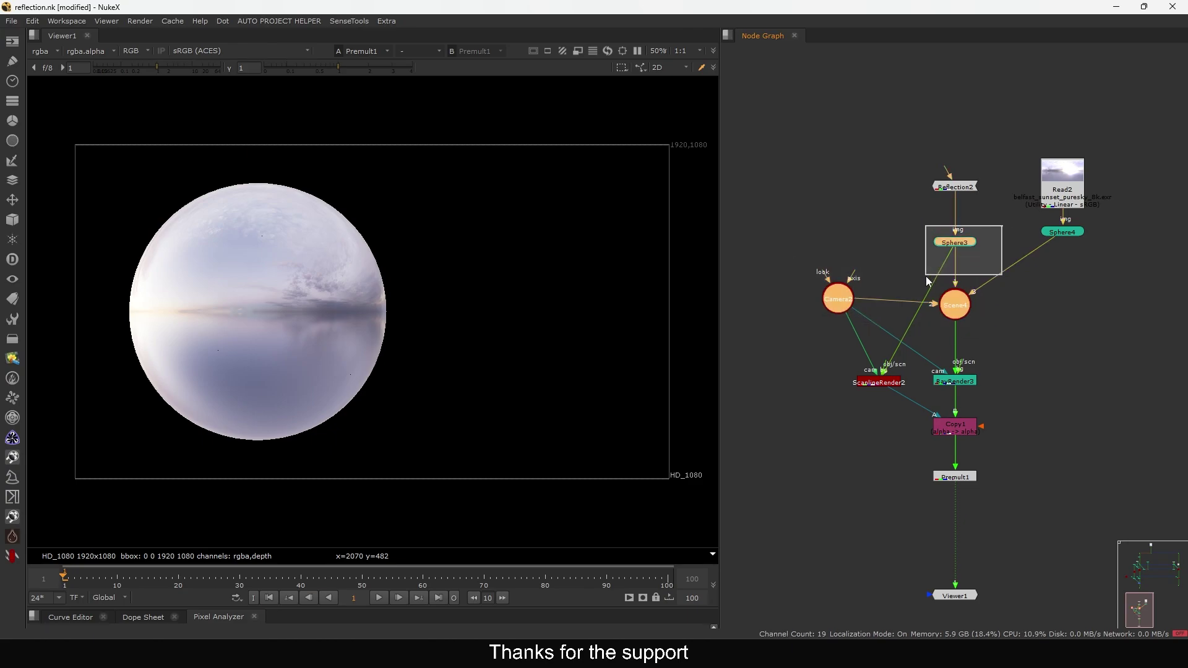
left_click_drag(1107, 214, 983, 310)
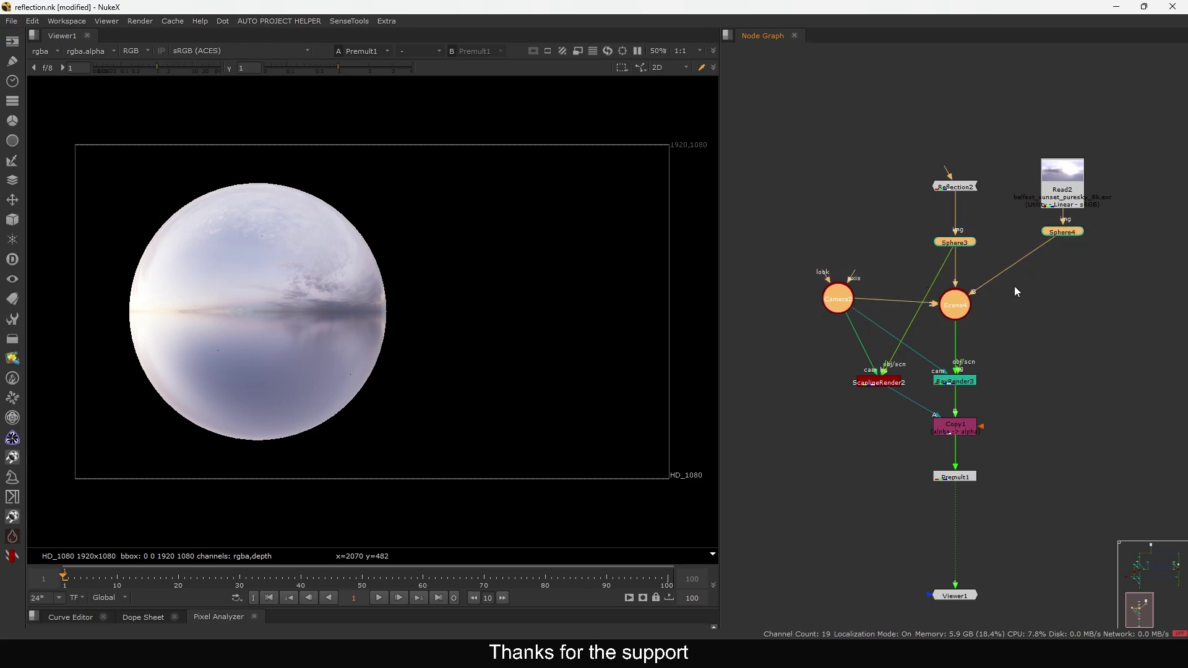
left_click(1049, 303)
scroll(1060, 317, "down", 4)
middle_click_drag(1092, 341, 920, 318)
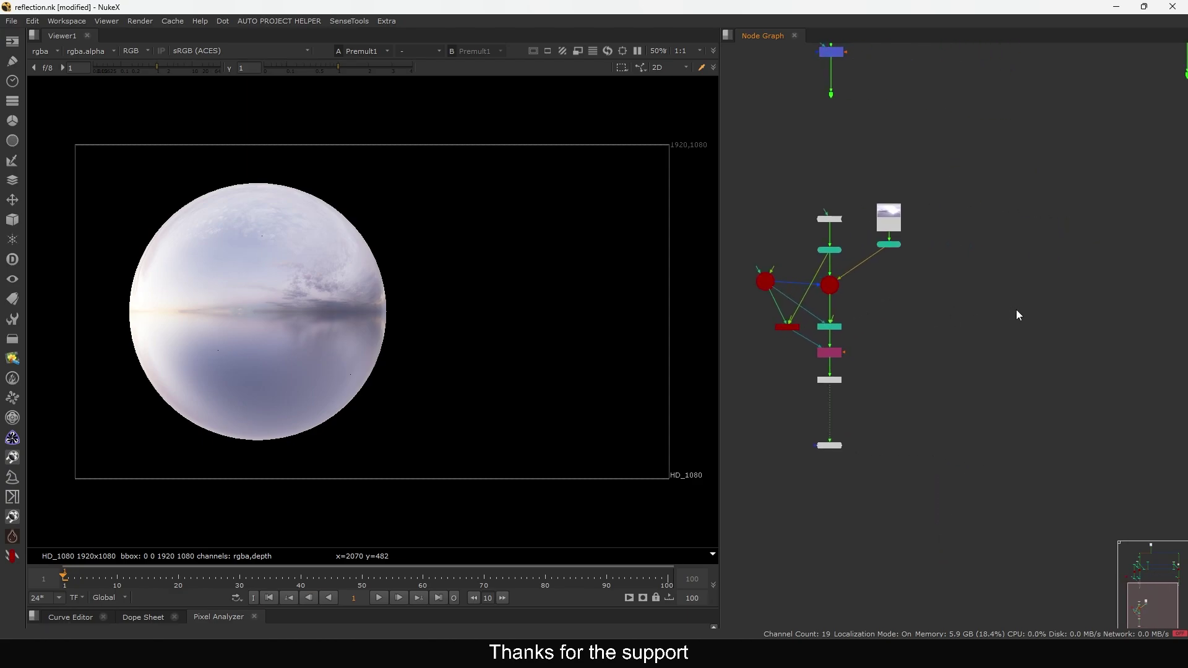
key("ctrl+v")
scroll(1005, 314, "down", 1)
left_click_drag(1021, 319, 992, 287)
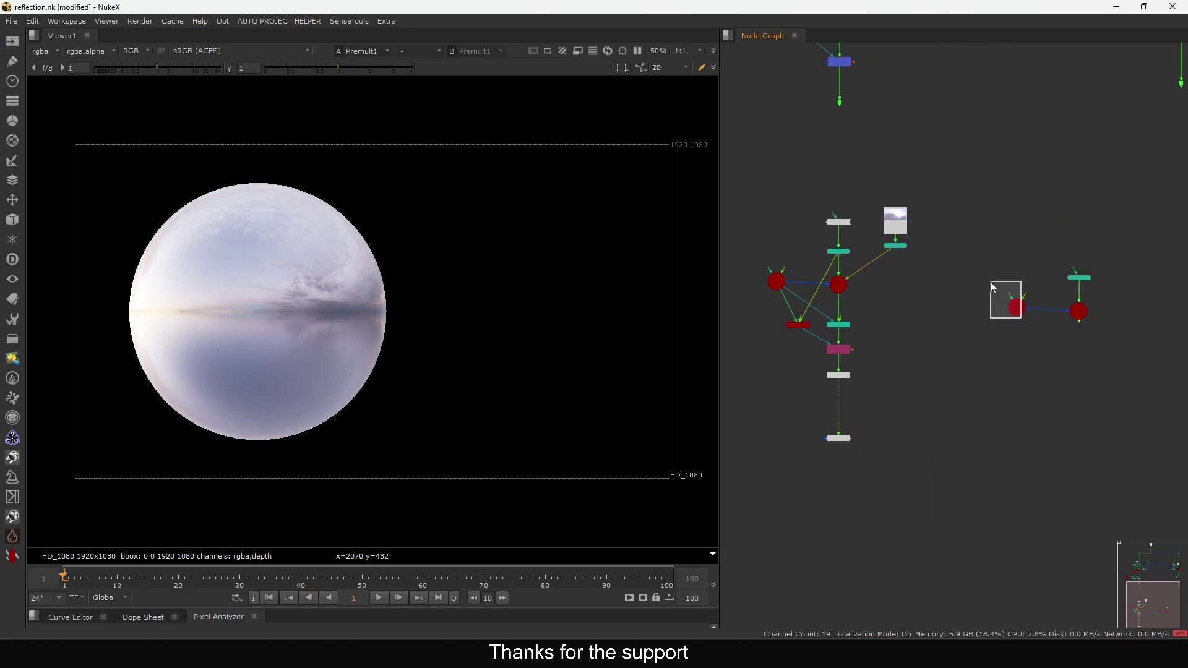
left_click_drag(1064, 311, 1039, 300)
middle_click(1040, 313)
left_click(1075, 306)
Display the copied scene Scene5 in the viewer and add a ScanlineRender node below it
middle_click_drag(1021, 492, 1029, 257)
scroll(1044, 279, "up", 2)
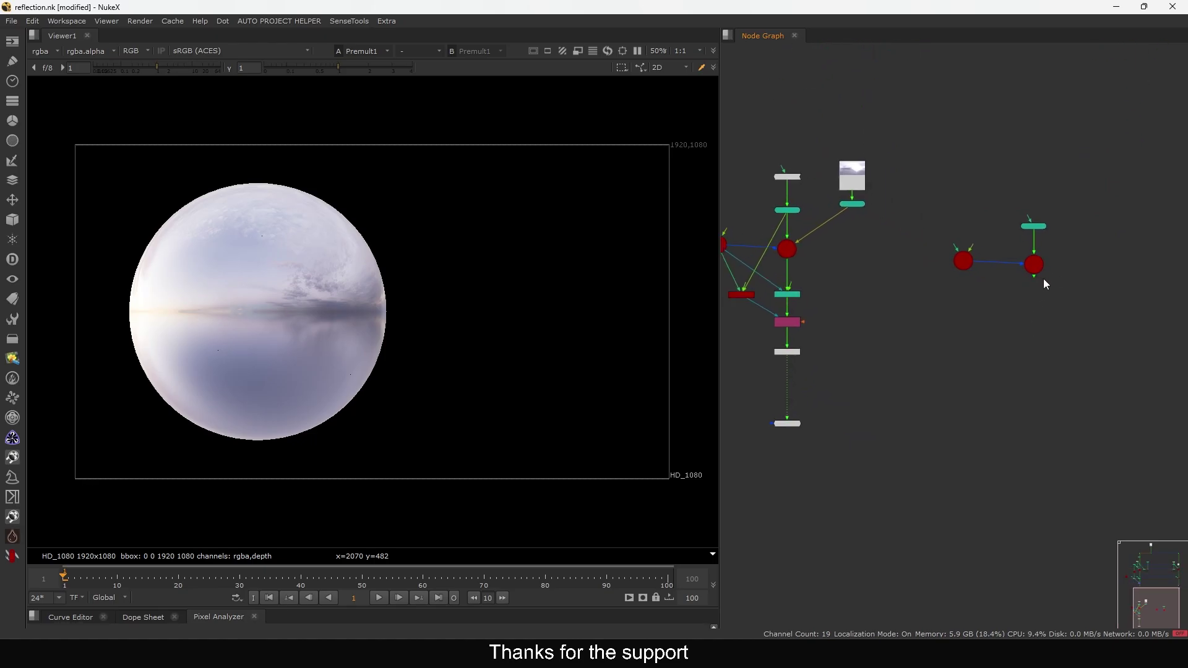
scroll(1044, 282, "up", 2)
key("1")
key("Tab")
type("sca")
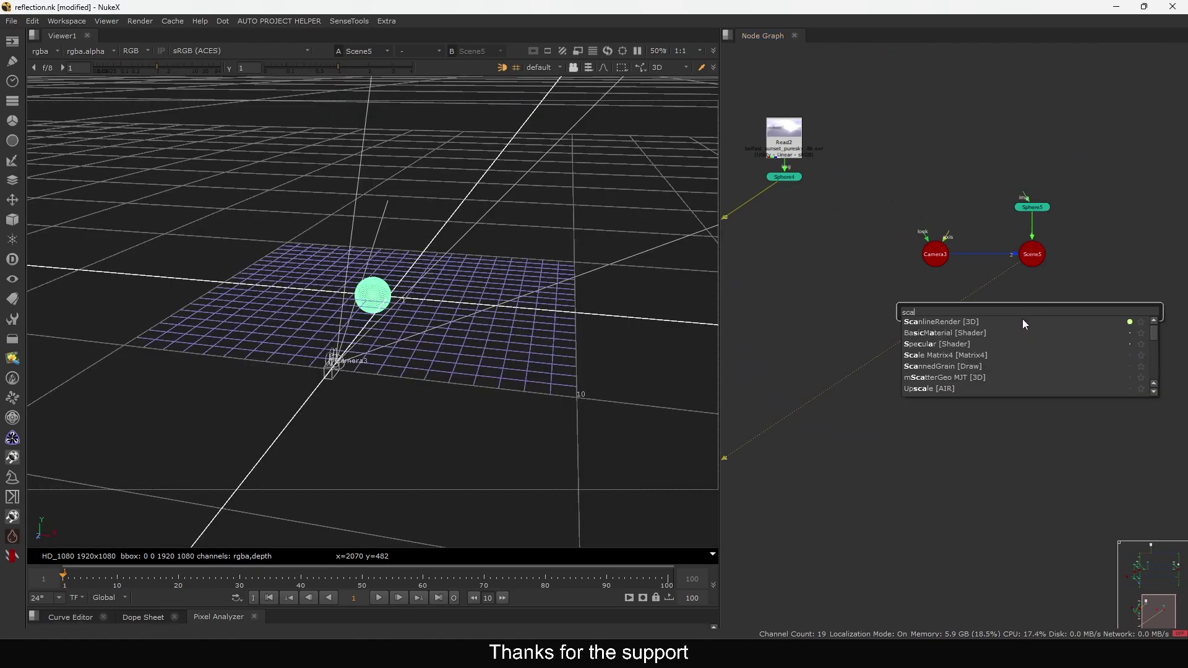
type("nl")
key("Return")
scroll(1030, 309, "up", 2)
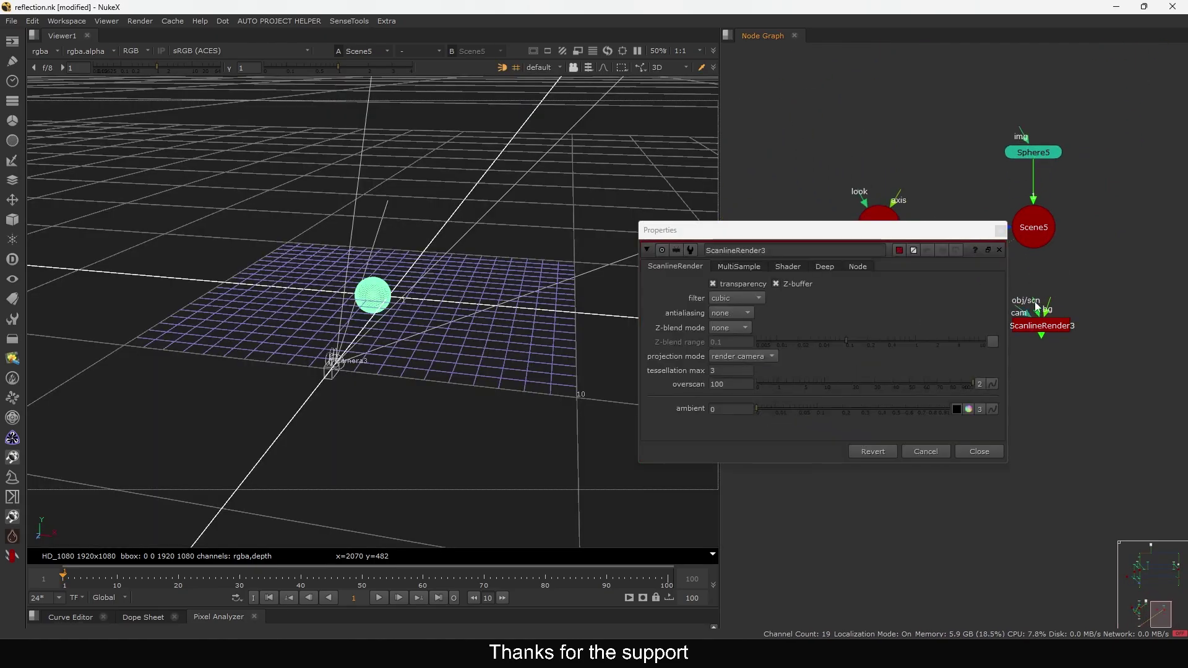
Connect ScanlineRender3 to Scene5 and Camera3 and display its output in the viewer
left_click_drag(1035, 302, 1029, 240)
left_click(1000, 232)
left_click_drag(1039, 323, 886, 249)
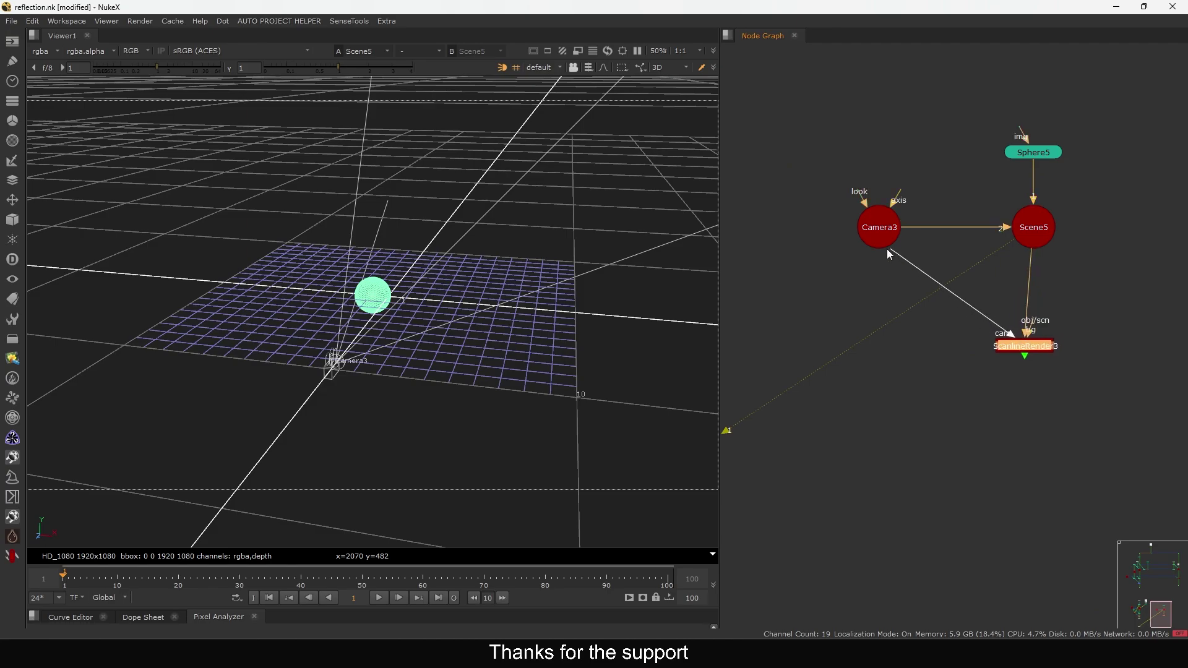
key("1")
scroll(1061, 340, "down", 4)
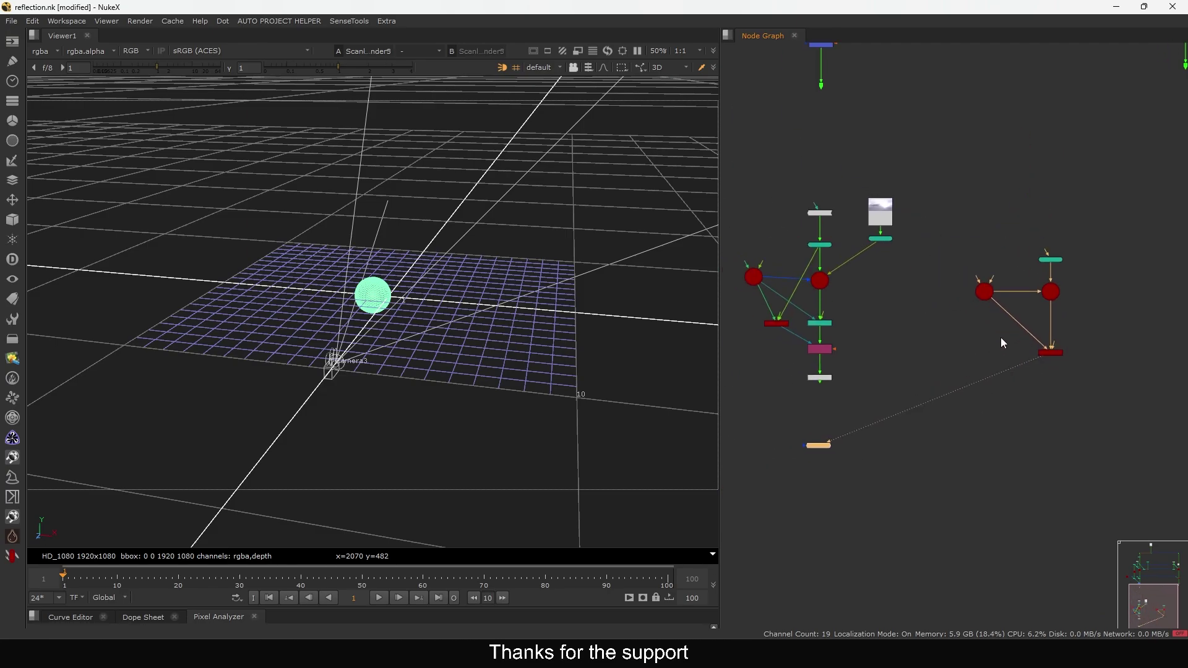
scroll(943, 276, "up", 1)
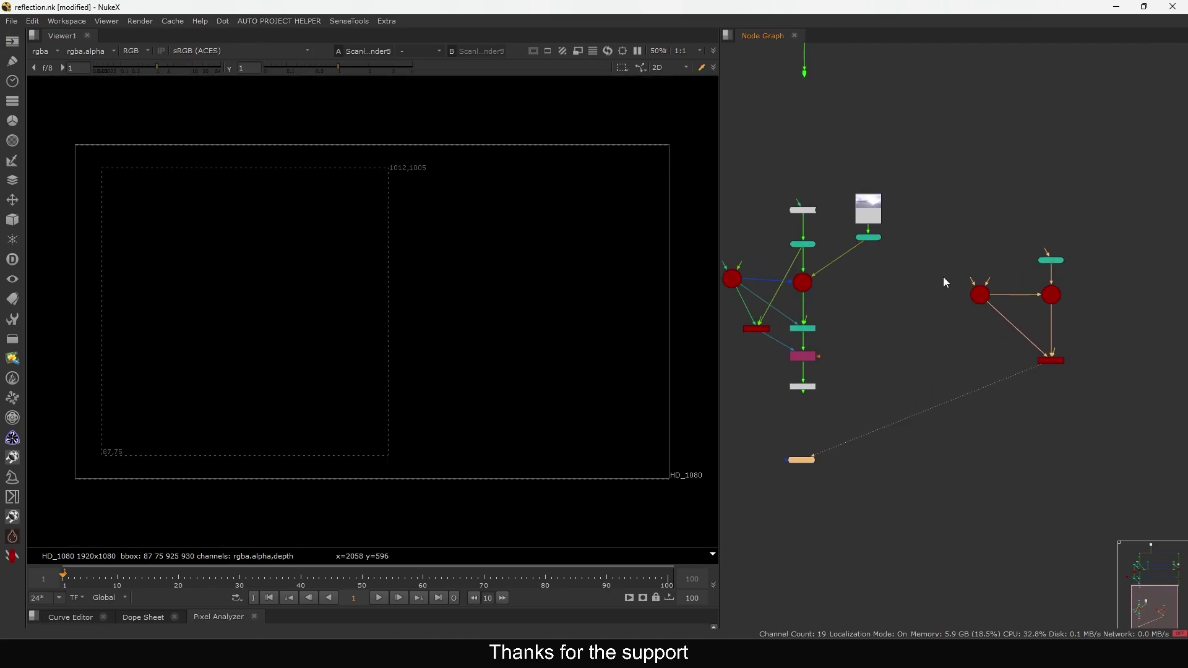
Try Sphere4 as an extra input of Scene5 and a copied Reflection node as the material of Sphere5
scroll(1056, 289, "up", 2)
left_click_drag(1055, 293, 842, 232)
left_click(774, 200)
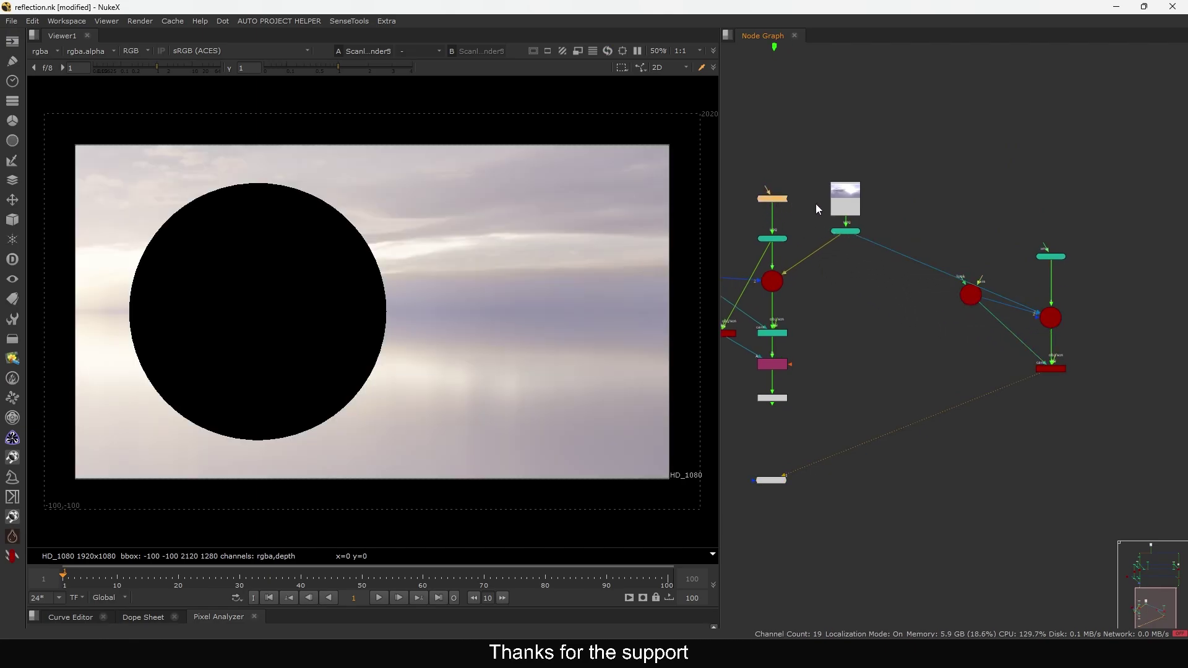
scroll(1057, 238, "up", 2)
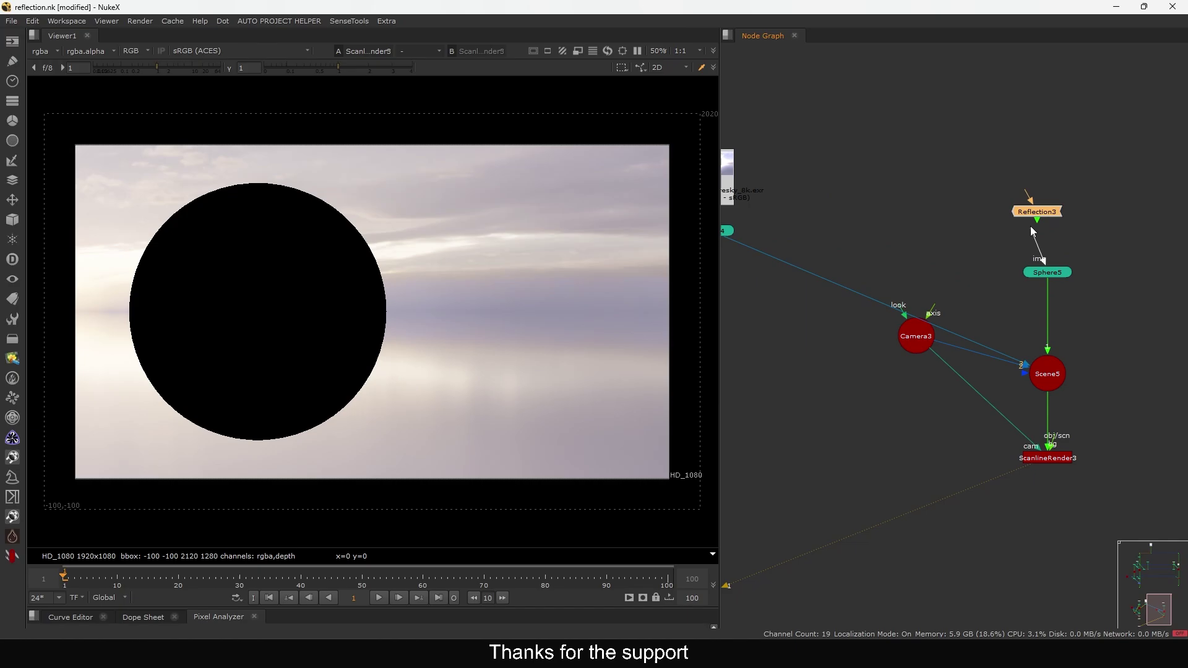
left_click_drag(1031, 226, 1035, 214)
left_click_drag(1040, 214, 1051, 231)
left_click_drag(391, 205, 310, 276)
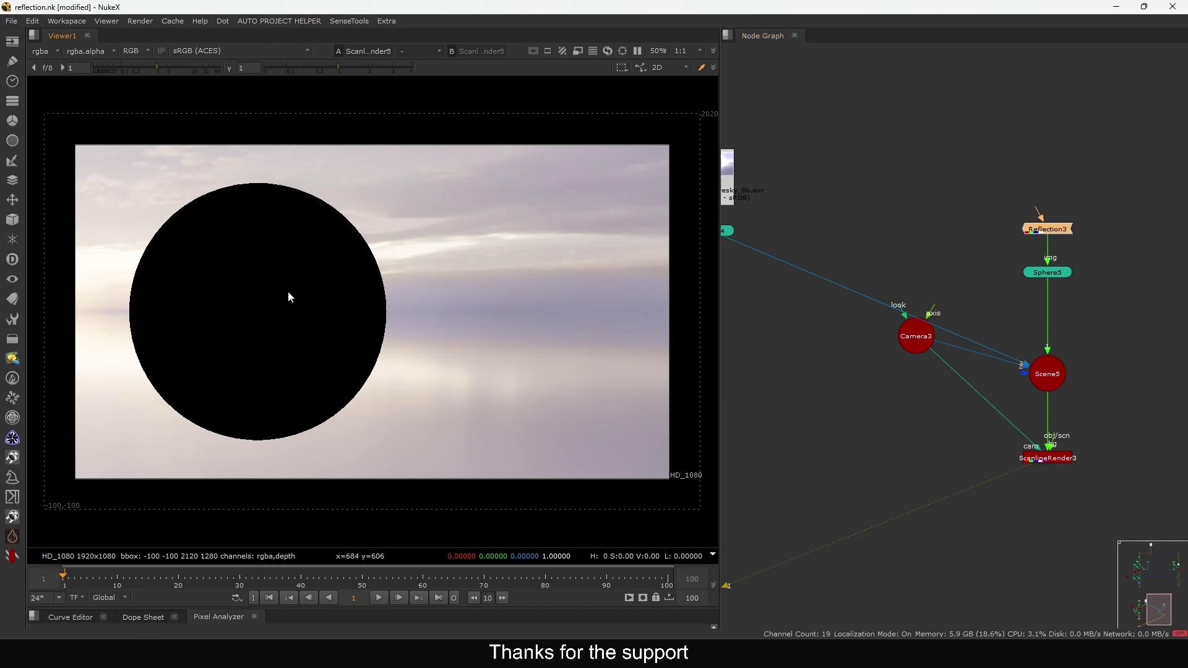
Delete the Reflection3 node above Sphere5 and disconnect Sphere4 from Scene5
left_click(1048, 229)
key("Delete")
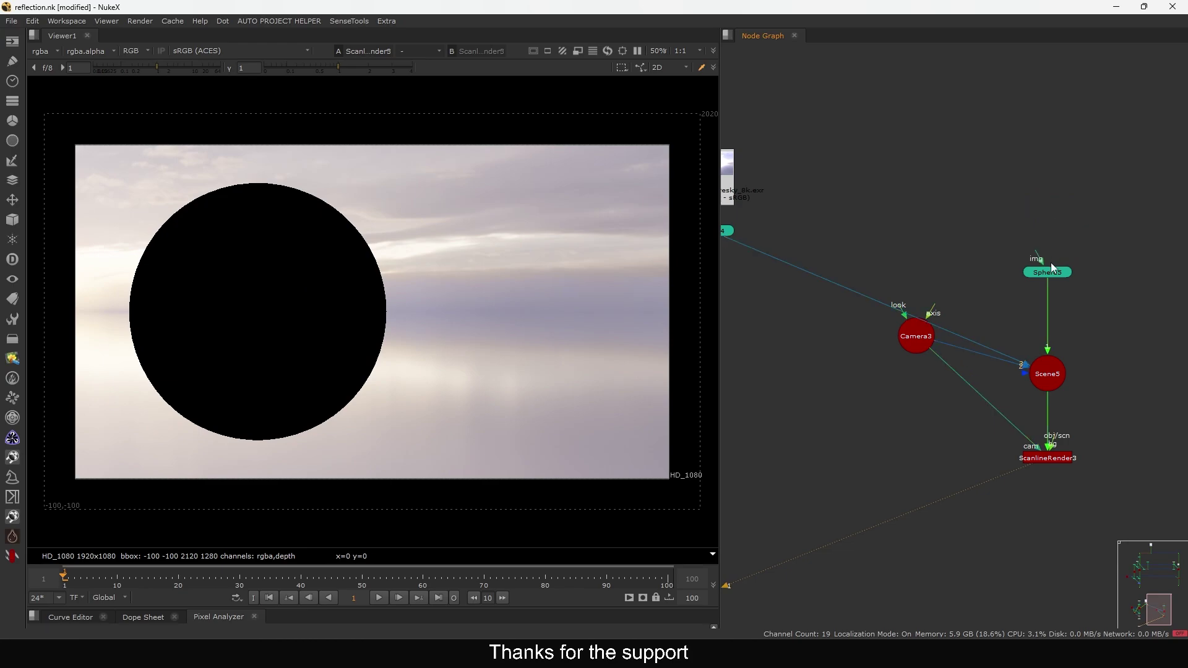
left_click_drag(1049, 310, 1055, 251)
left_click_drag(1054, 343, 1044, 273)
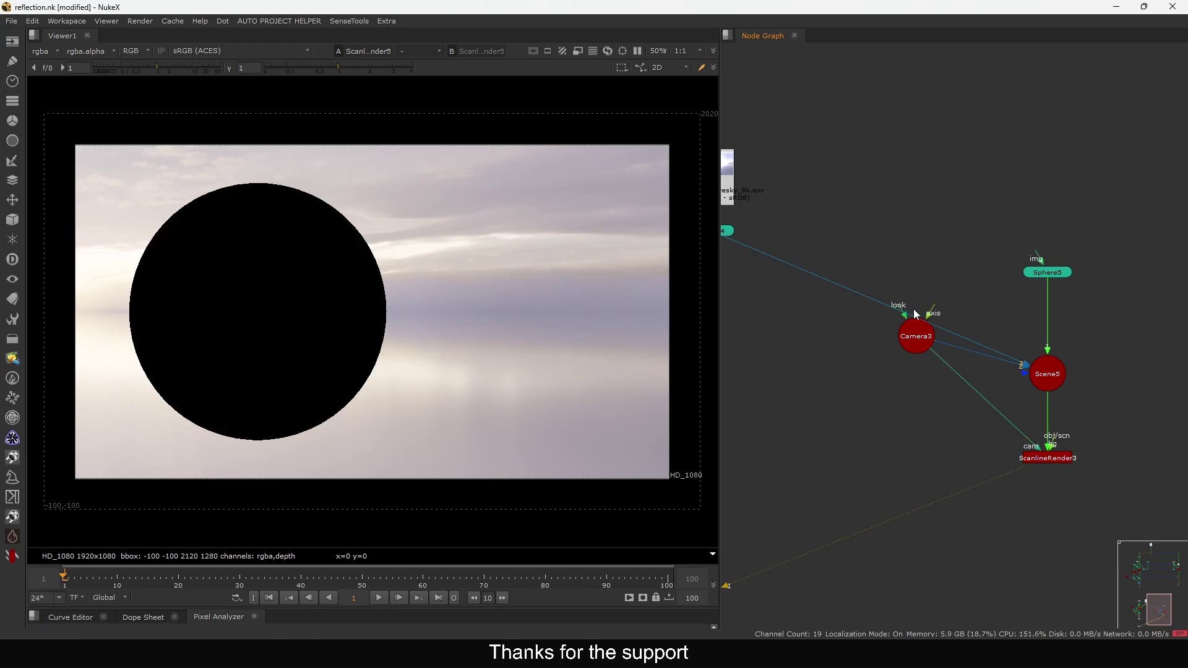
middle_click_drag(913, 309, 1020, 265)
left_click_drag(847, 199, 933, 237)
middle_click_drag(1145, 239, 1093, 247)
left_click_drag(1089, 233, 1088, 269)
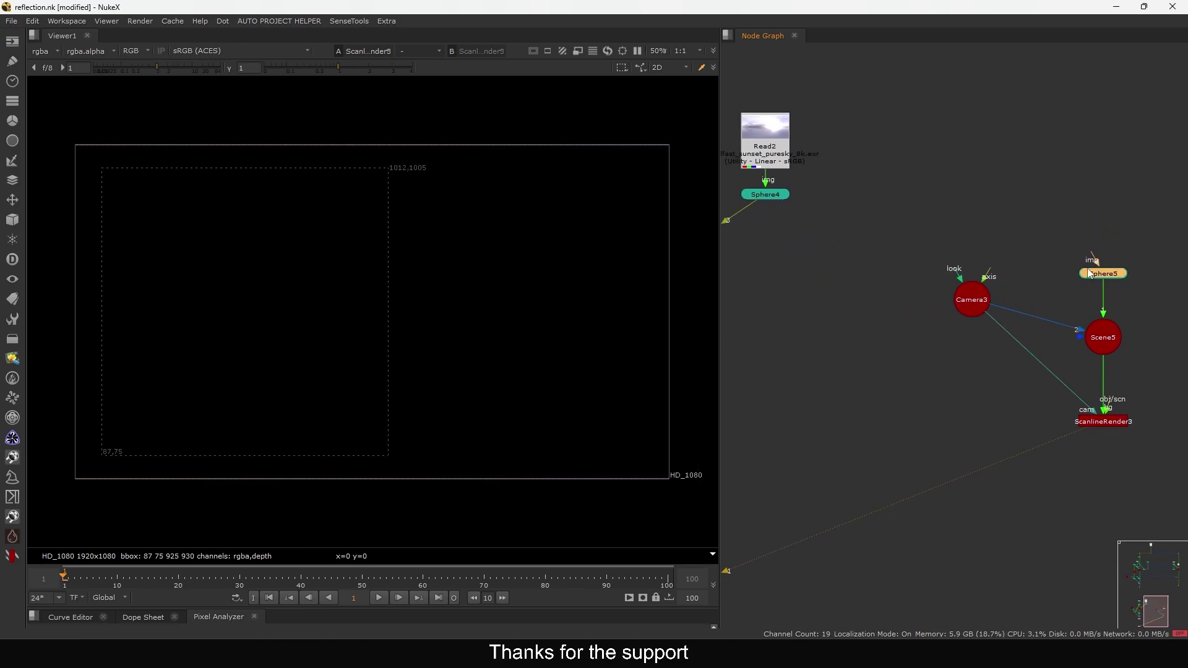
Add an Environment light node above Sphere5
key("Tab")
key("Escape")
key("Tab")
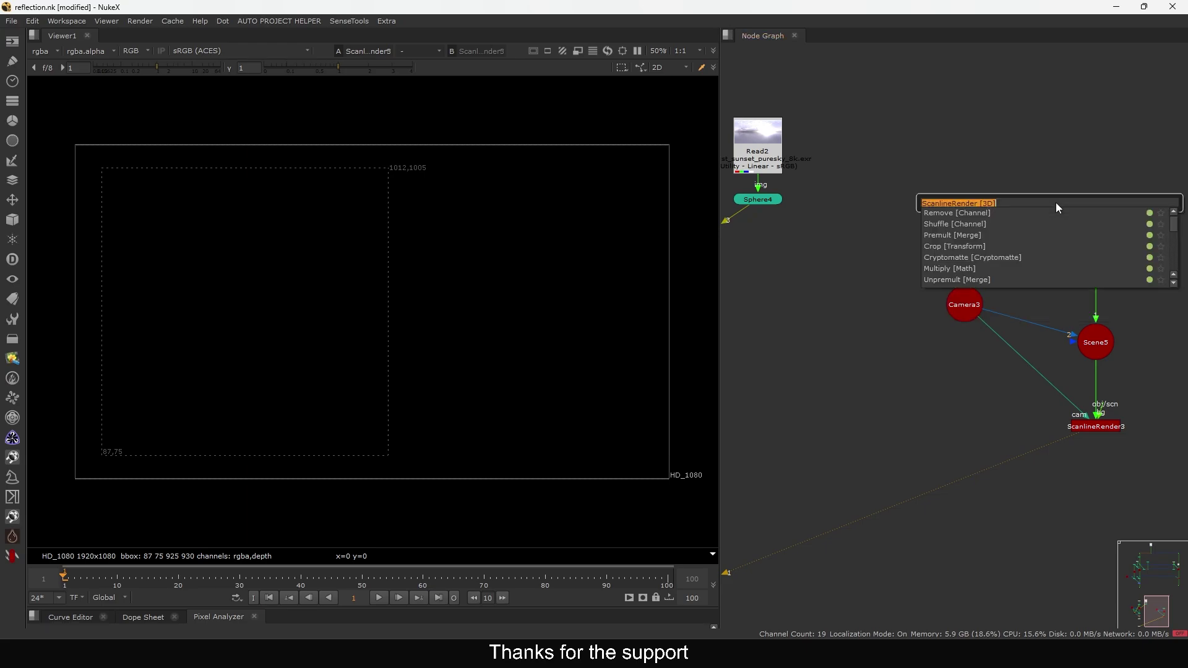
type("envi")
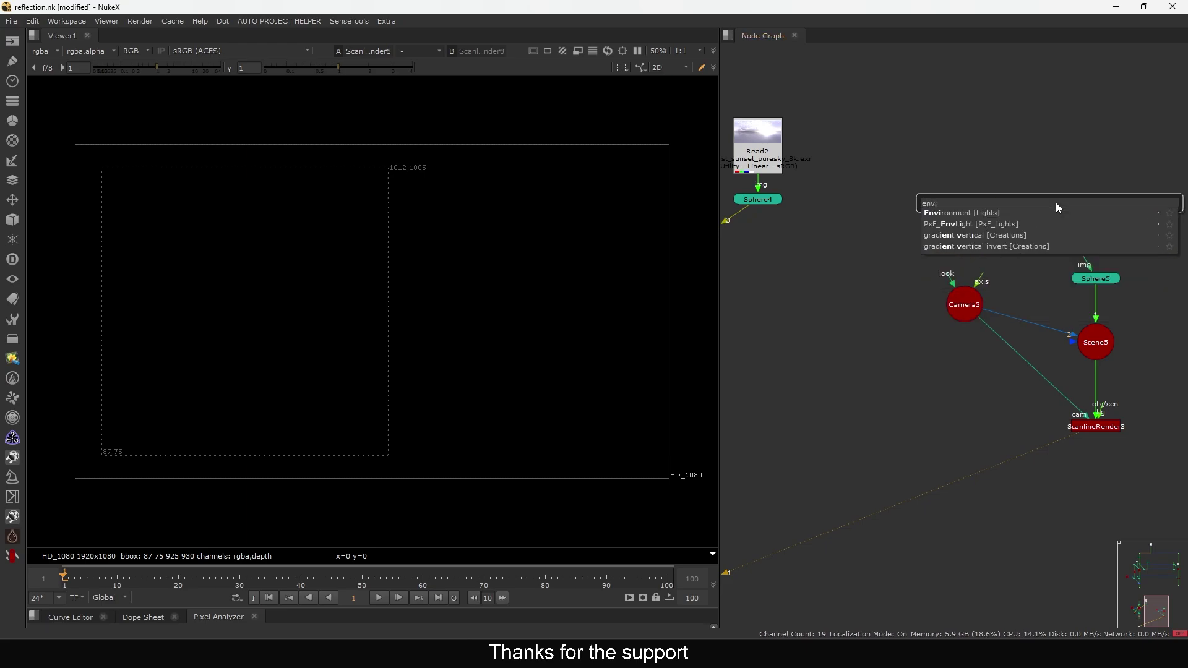
key("Return")
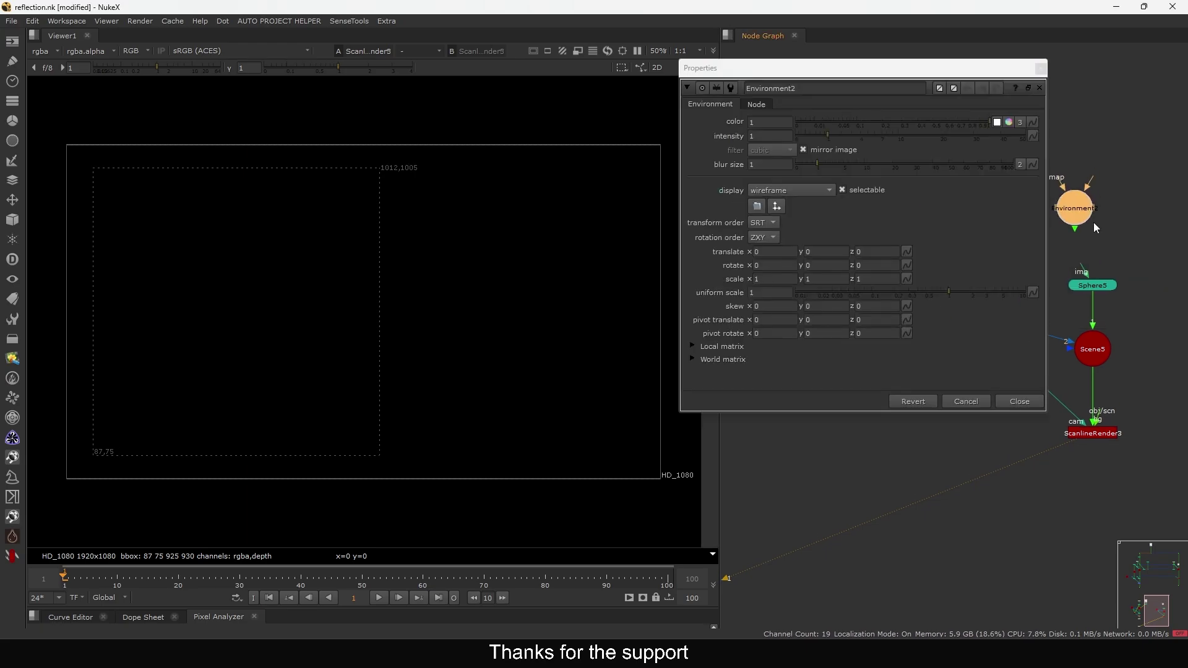
left_click_drag(1081, 214, 1098, 203)
middle_click_drag(1084, 318, 1081, 305)
Connect Environment2 to an input of Scene5 and close its properties window
left_click_drag(1018, 73, 832, 171)
middle_click_drag(1047, 220, 989, 235)
left_click_drag(1027, 209, 1090, 196)
left_click_drag(1008, 355, 927, 233)
left_click(856, 166)
Display the Read2 HDRI in the viewer and examine the lat-long image for the environment light
scroll(927, 248, "up", 2)
left_click_drag(972, 266, 980, 258)
middle_click_drag(926, 272, 1087, 327)
left_click(860, 239)
key("1")
middle_click_drag(816, 349, 897, 287)
left_click_drag(916, 233, 852, 333)
middle_click_drag(1121, 272, 932, 303)
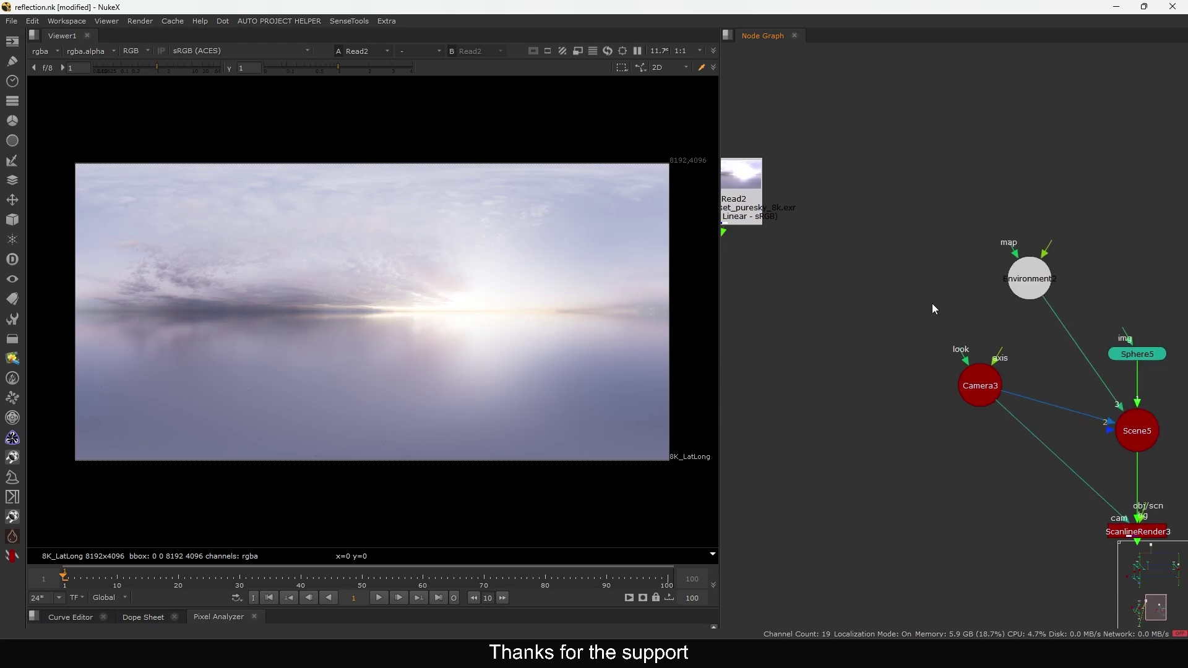
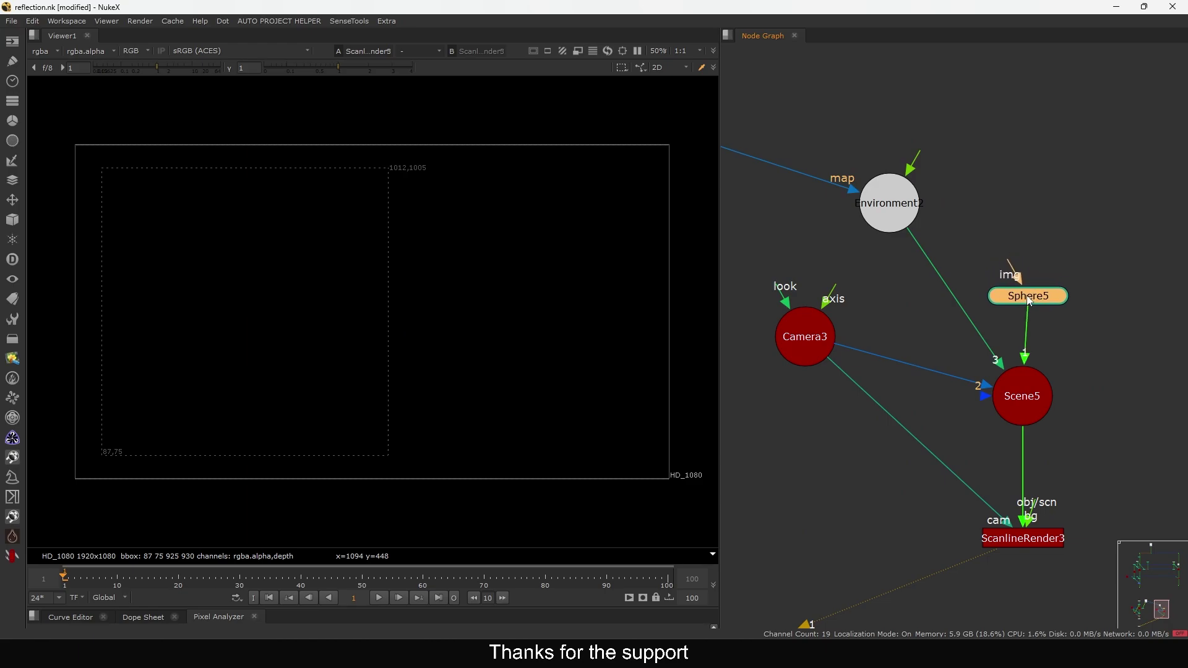
Add a BasicMaterial node above Sphere5, leaving room for it in the branch
middle_click_drag(1049, 258, 1048, 302)
left_click_drag(1025, 338, 1030, 353)
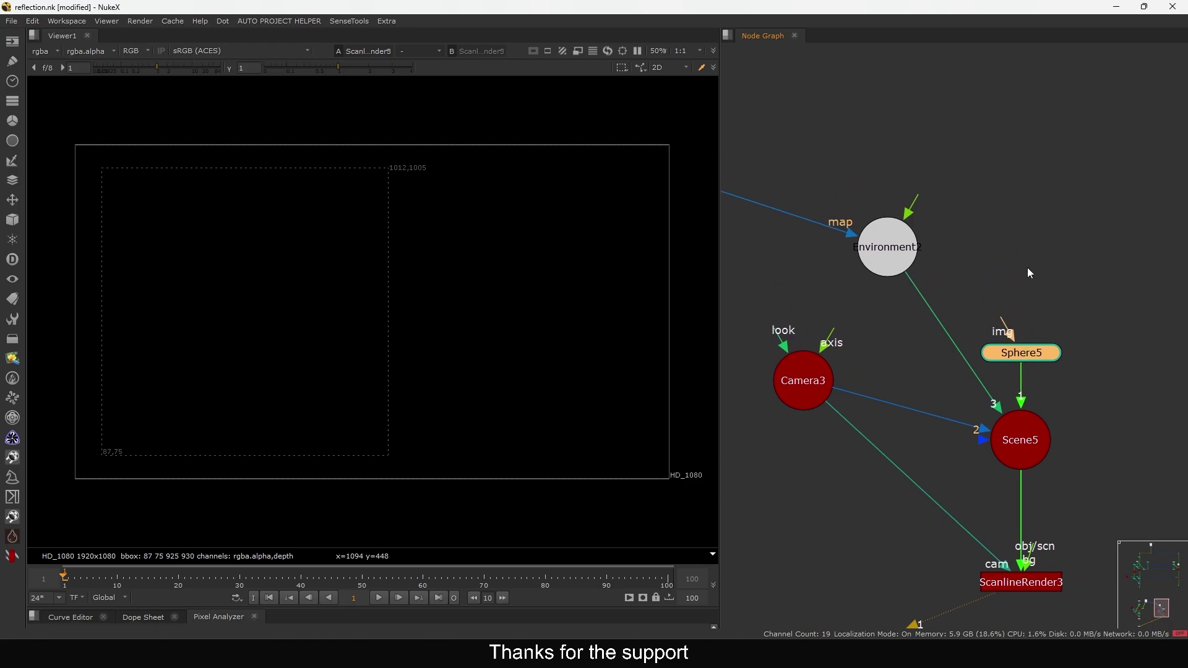
middle_click_drag(1027, 267, 1018, 296)
key("Tab")
type("basic")
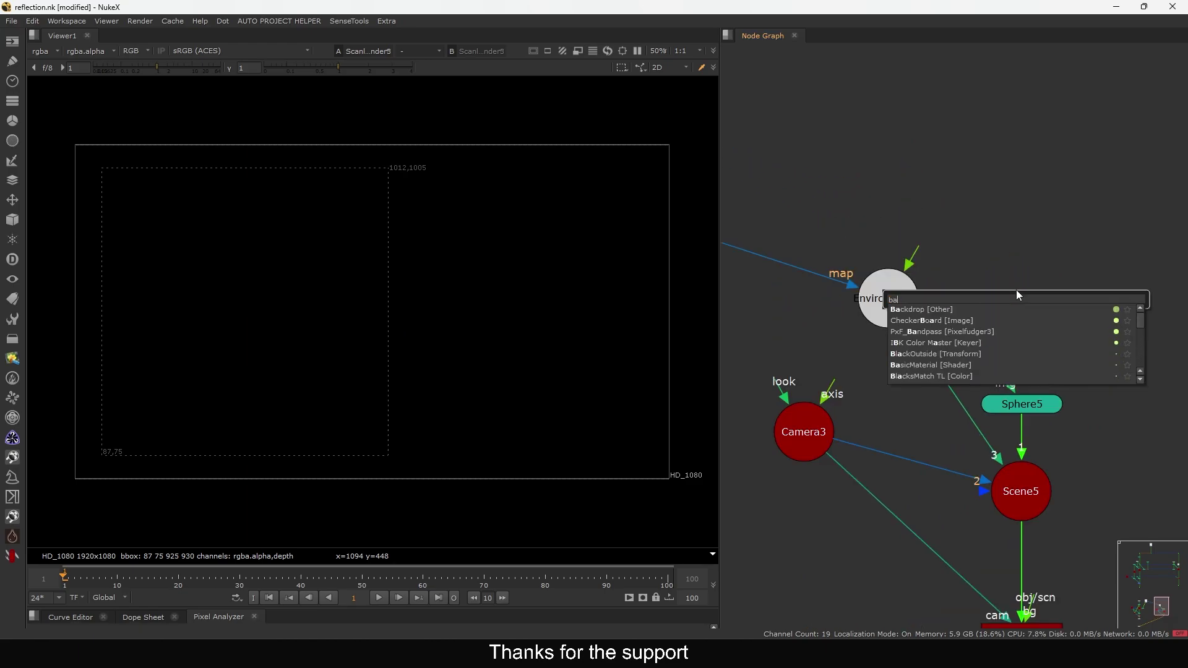
key("Return")
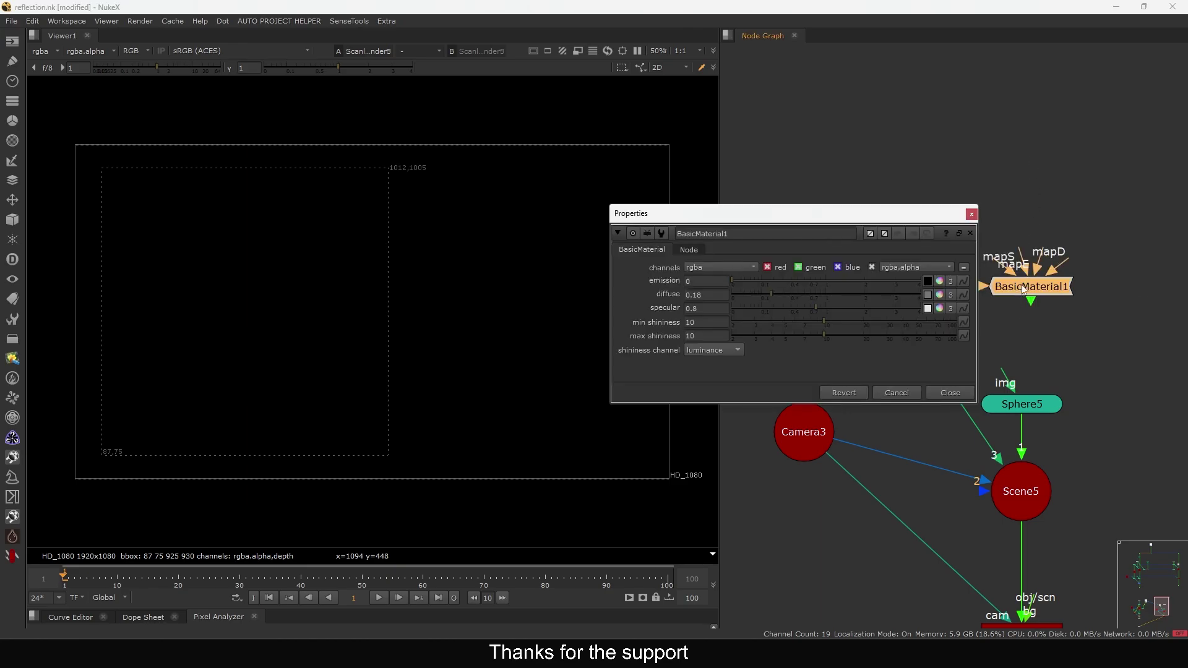
Connect BasicMaterial1 to the img input of Sphere5, inspect the lit sphere, and close the properties window
middle_click_drag(1039, 342, 1049, 328)
mouse_move(1016, 362)
left_mouse_down()
mouse_move(1035, 280)
mouse_move(1036, 301)
left_mouse_up()
left_click_drag(298, 256, 140, 457, "ctrl+shift")
left_click_drag(335, 230, 102, 452)
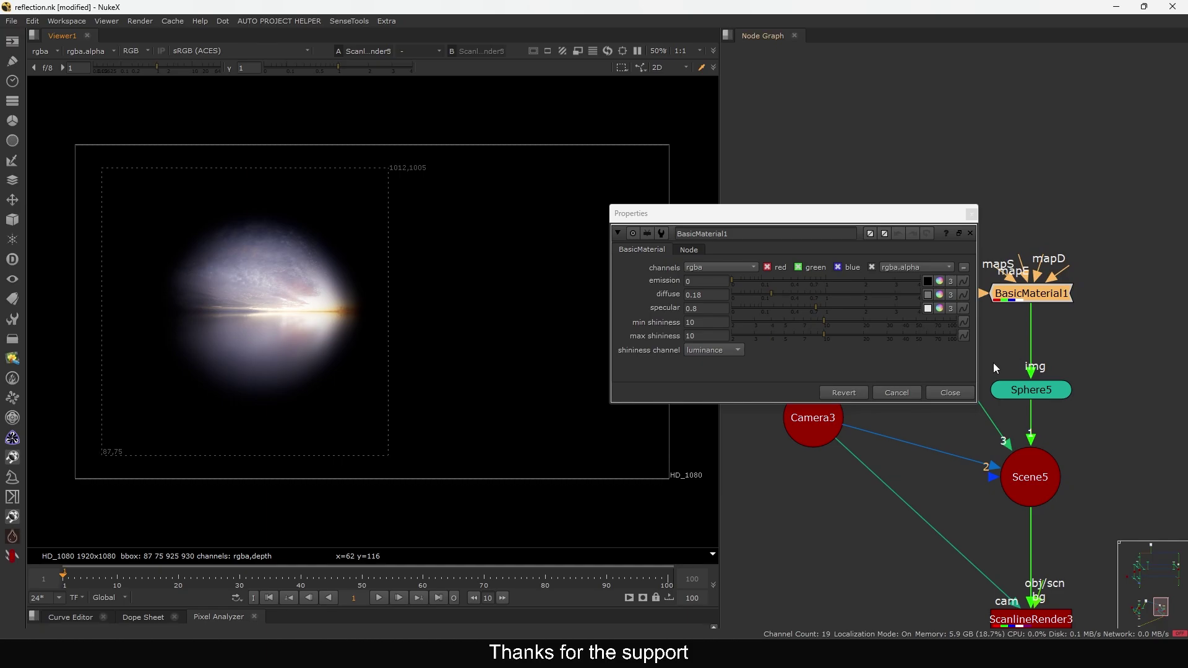
left_click(950, 393)
Compare the RayRender result at Premult1 with the output of ScanlineRender3 in the viewer
scroll(986, 390, "down", 3)
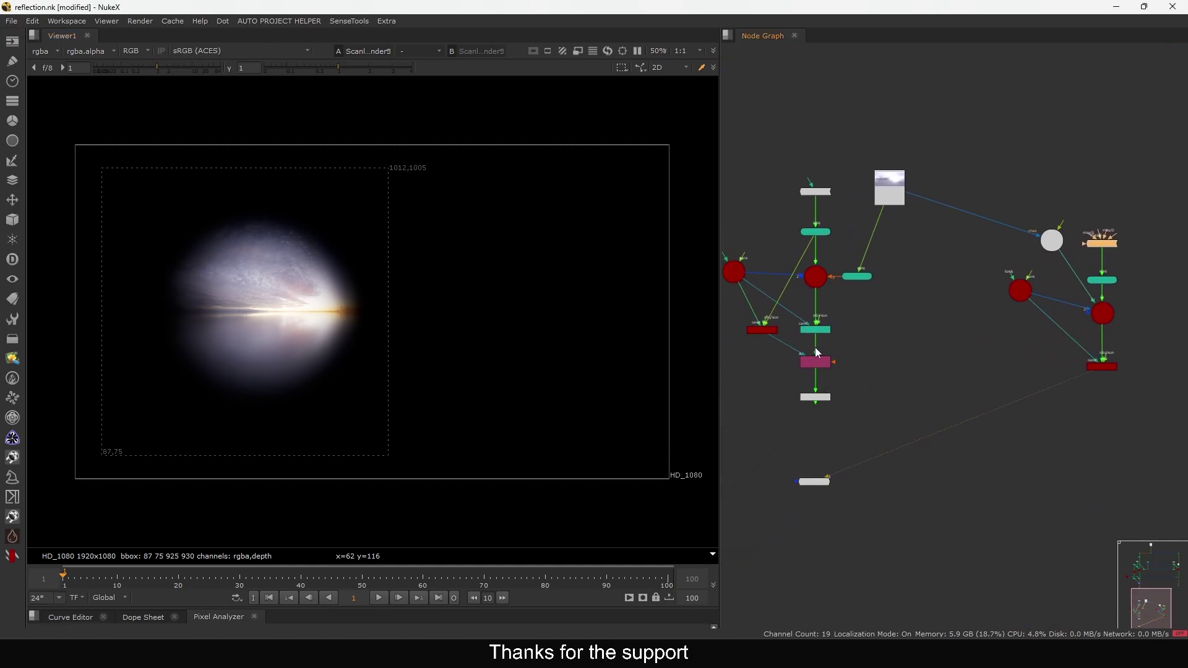
scroll(840, 354, "up", 2)
left_click(830, 433)
key("1")
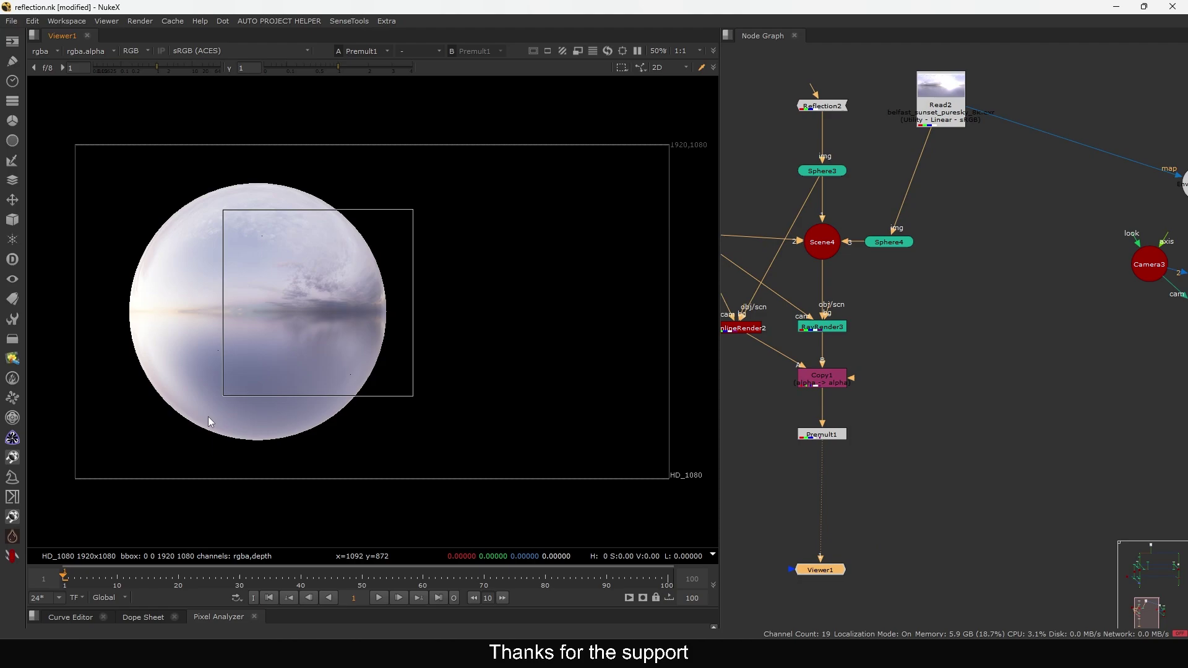
left_click_drag(396, 228, 233, 342)
mouse_move(1023, 377)
middle_mouse_down()
mouse_move(786, 381)
mouse_move(821, 349)
middle_mouse_up()
left_click(1072, 361)
key("1")
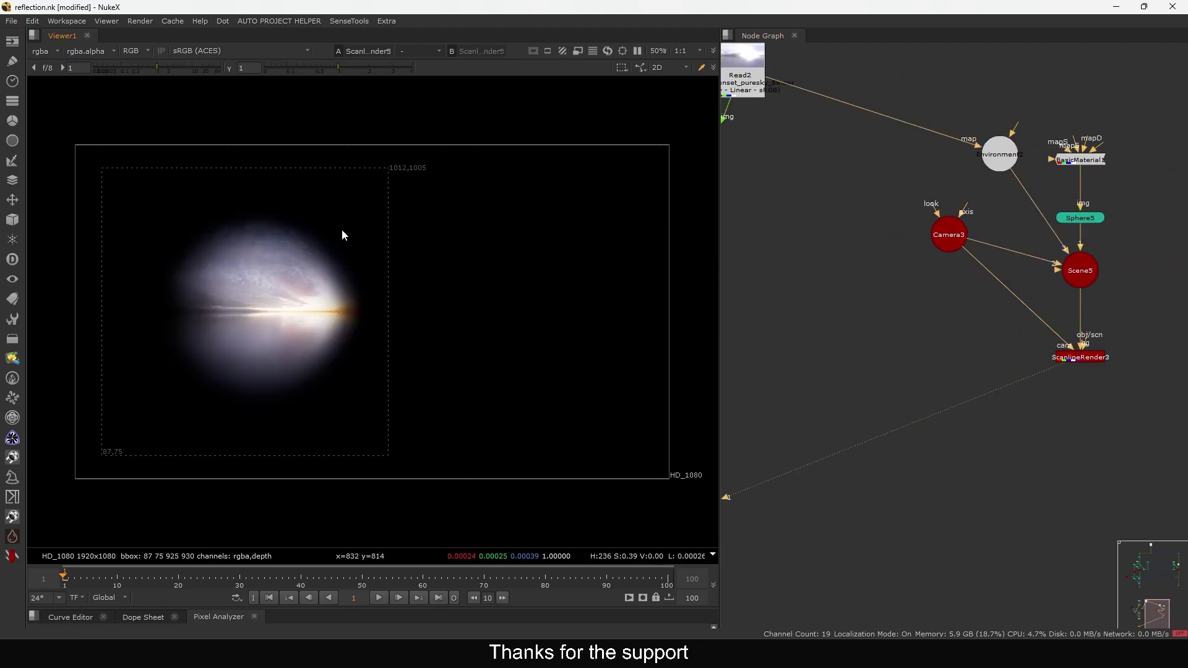
Set BasicMaterial1's specular, min shininess and max shininess to 1, and close its properties
scroll(1043, 197, "up", 3)
double_click(1079, 185)
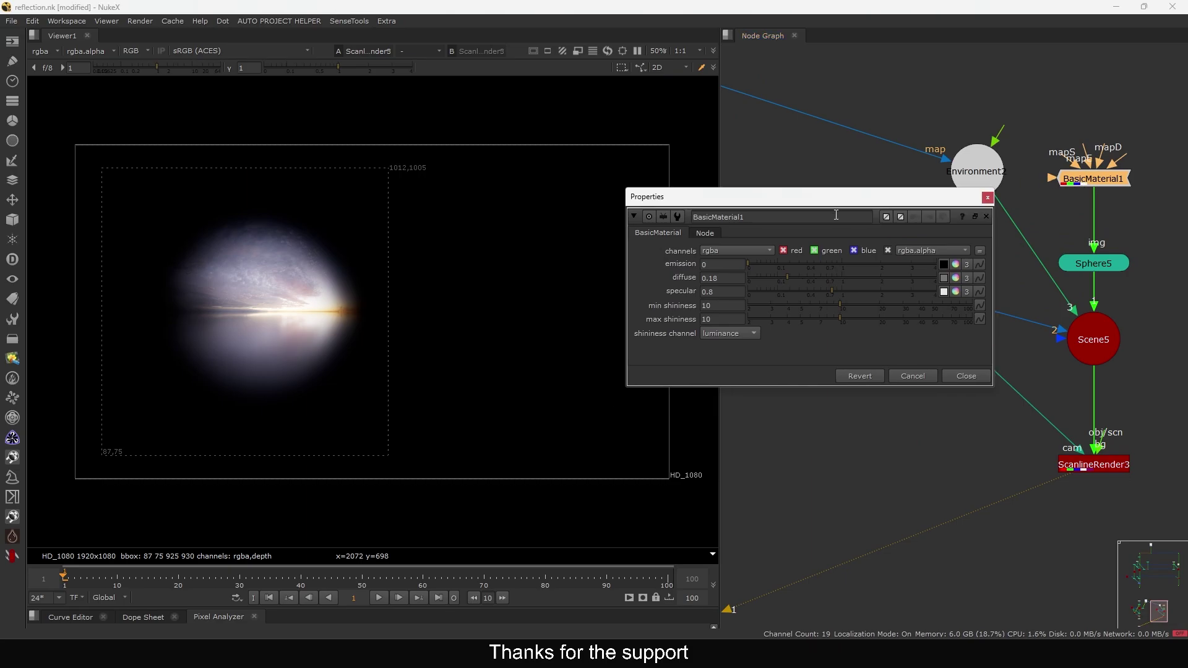
left_click_drag(714, 292, 688, 293)
type("1")
key("Return")
key("Tab")
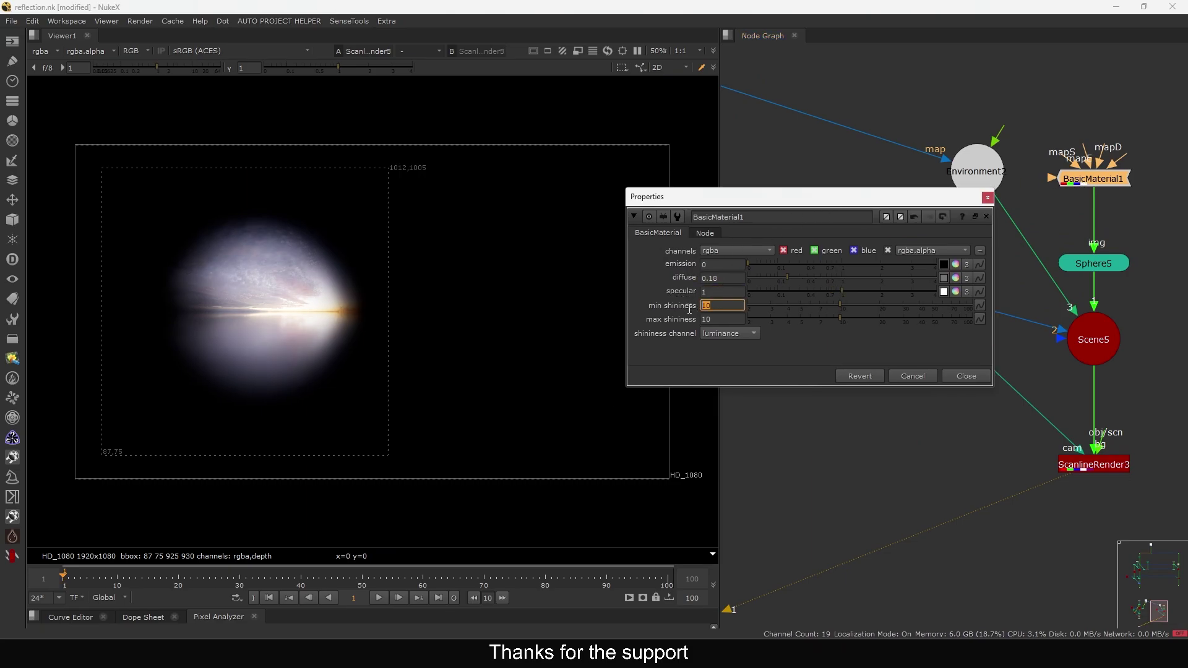
type("1")
key("Return")
key("Tab")
type("1")
key("Return")
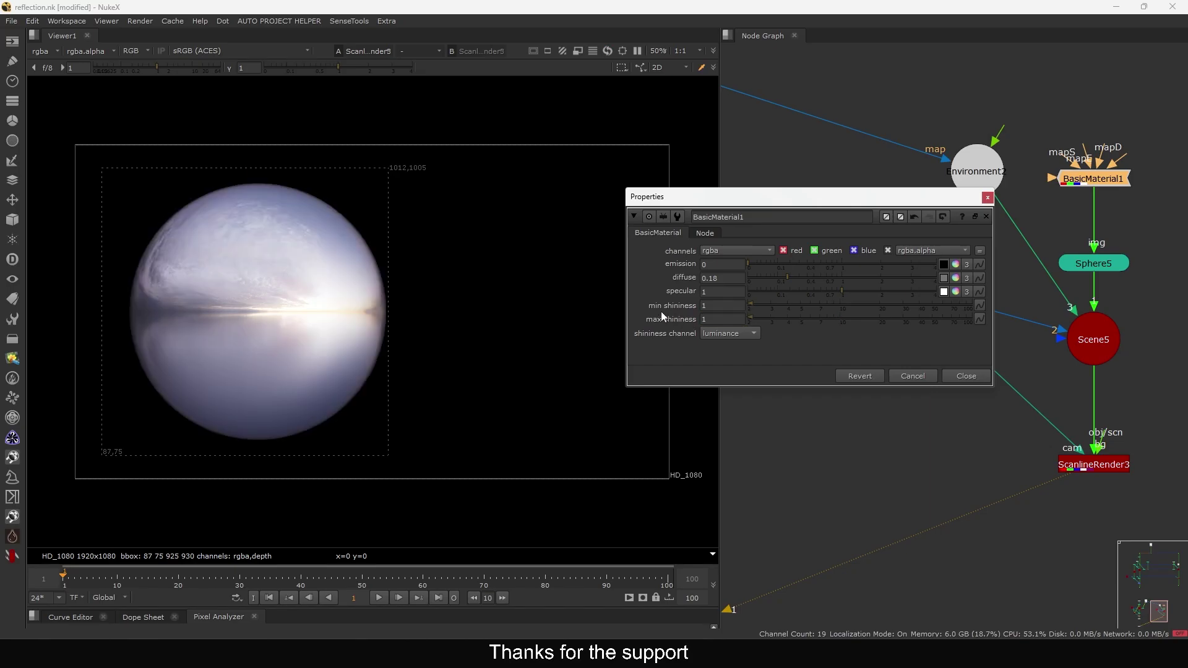
left_click(964, 376)
left_click(963, 372)
Replace BasicMaterial1 with a Specular node connected to the img input of Sphere5
middle_click_drag(1041, 251, 954, 313)
scroll(969, 278, "up", 2)
left_click_drag(1006, 238, 1018, 229)
key("Delete")
key("Tab")
type("sped")
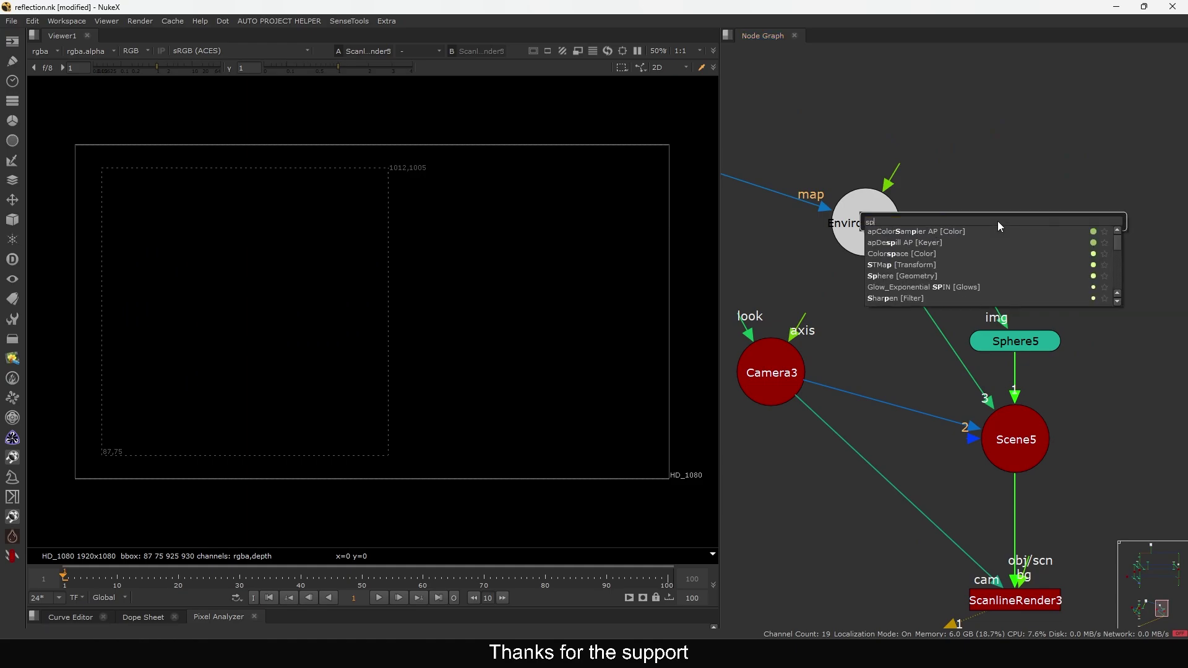
key("Return")
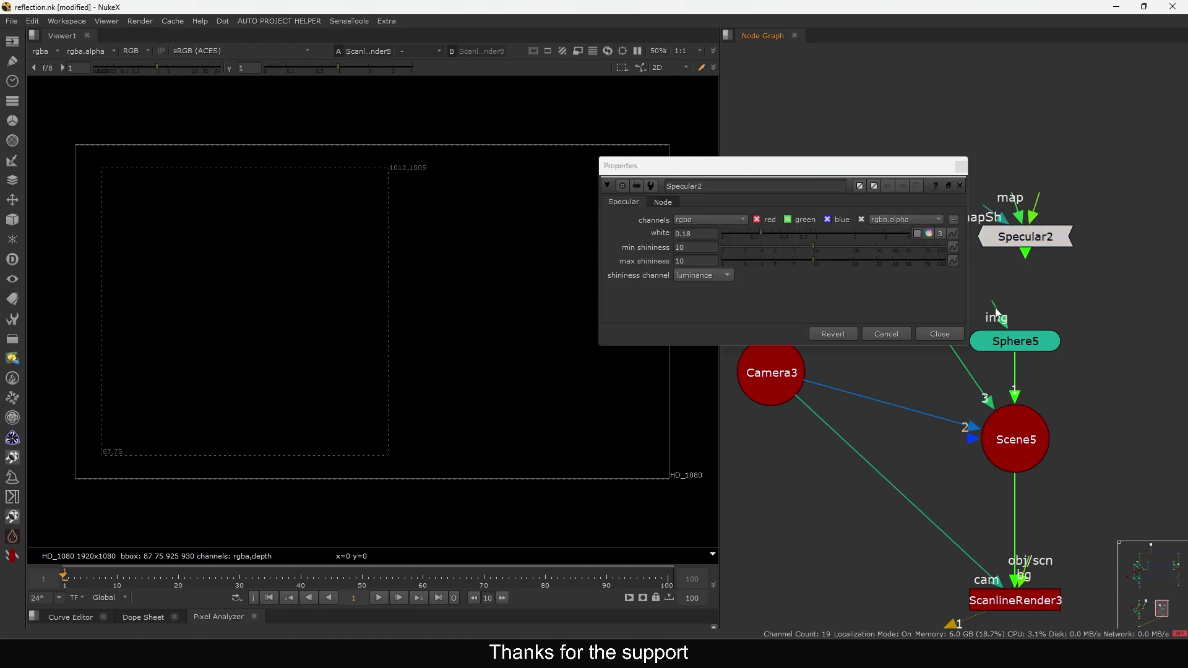
left_click_drag(1029, 243, 1019, 256)
middle_click_drag(1003, 267, 1019, 260)
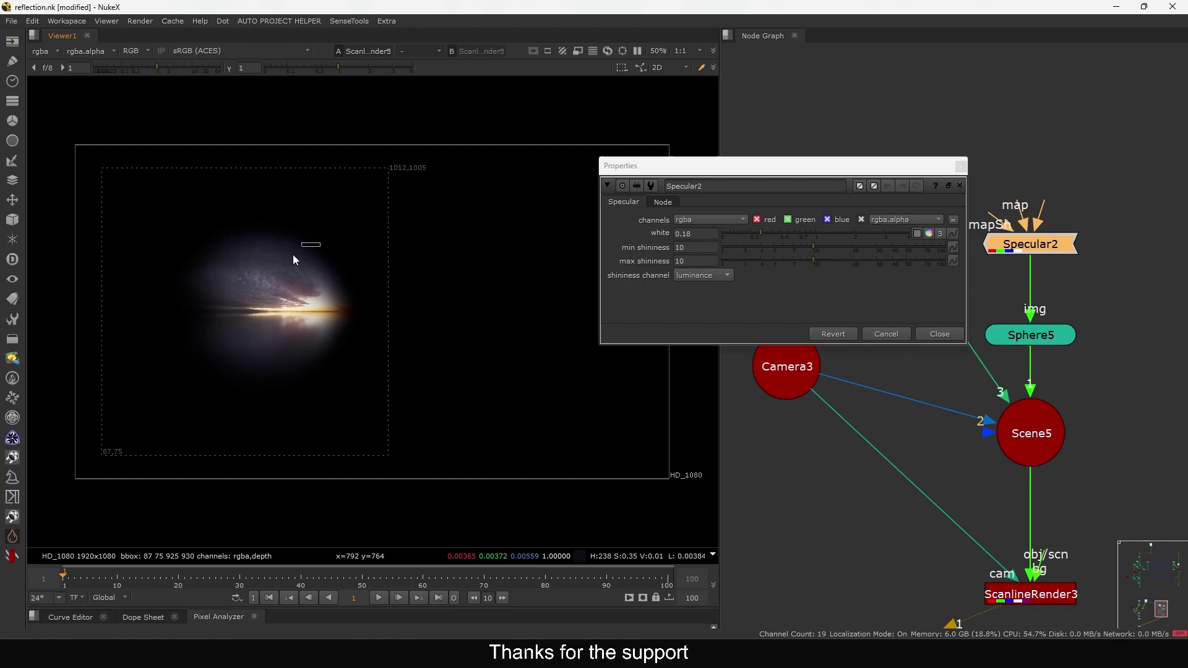
Set Specular2's white, min shininess and max shininess to 1
double_click(704, 232)
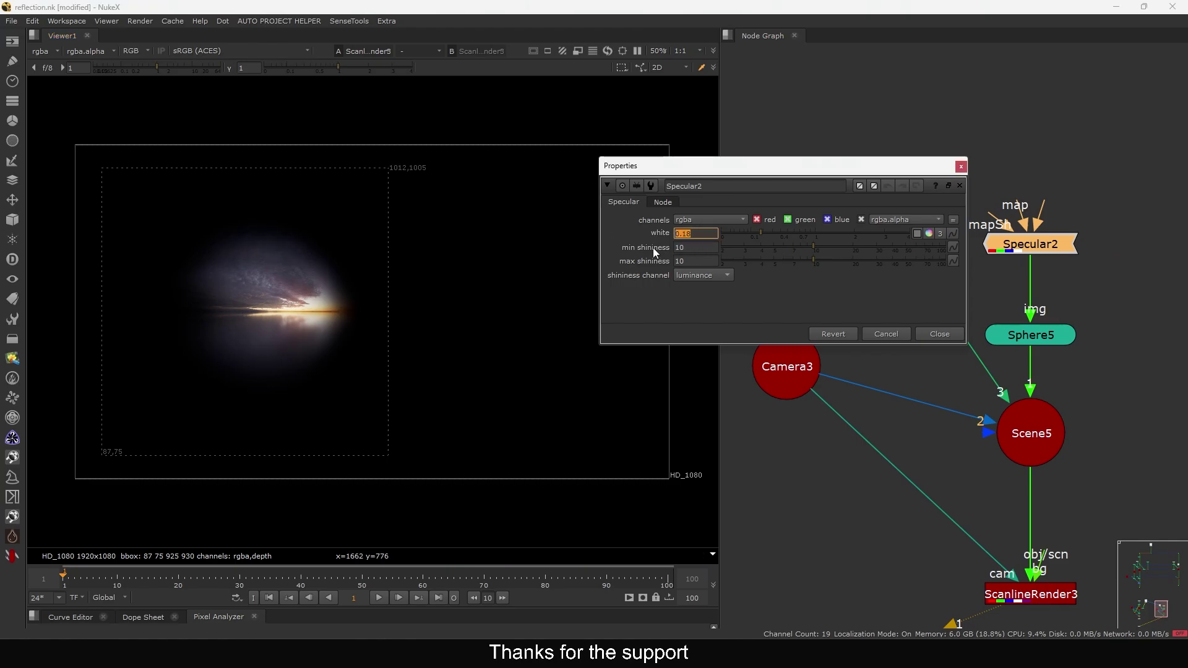
type("1")
key("Return")
double_click(697, 247)
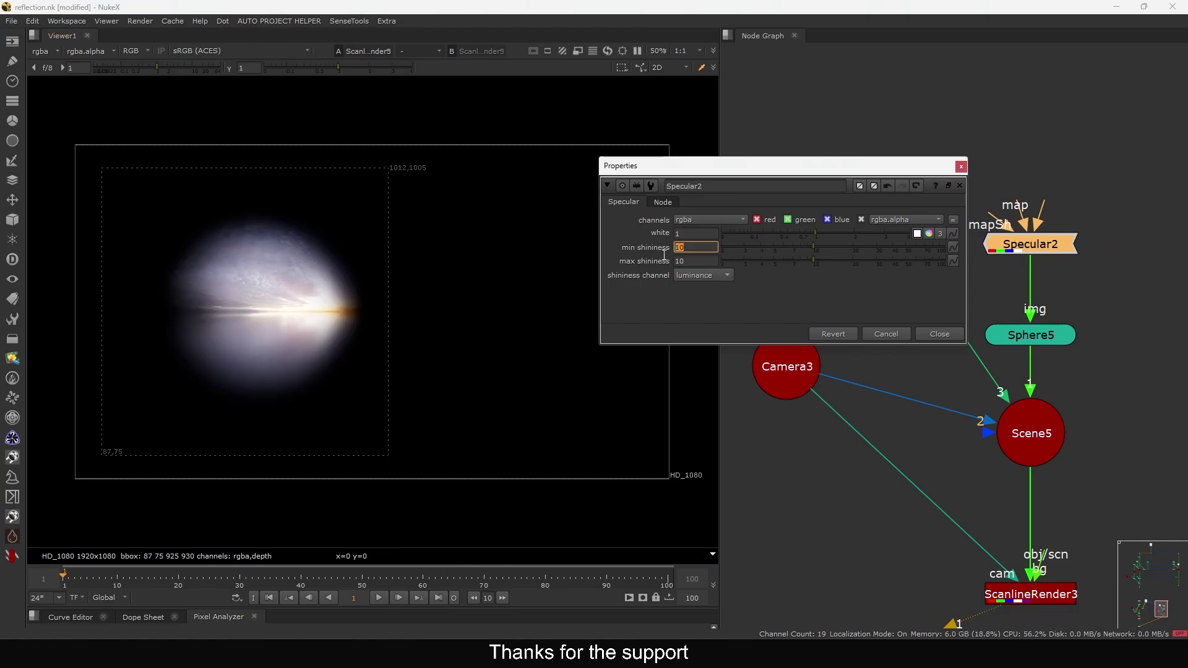
type("1")
key("Tab")
type("1")
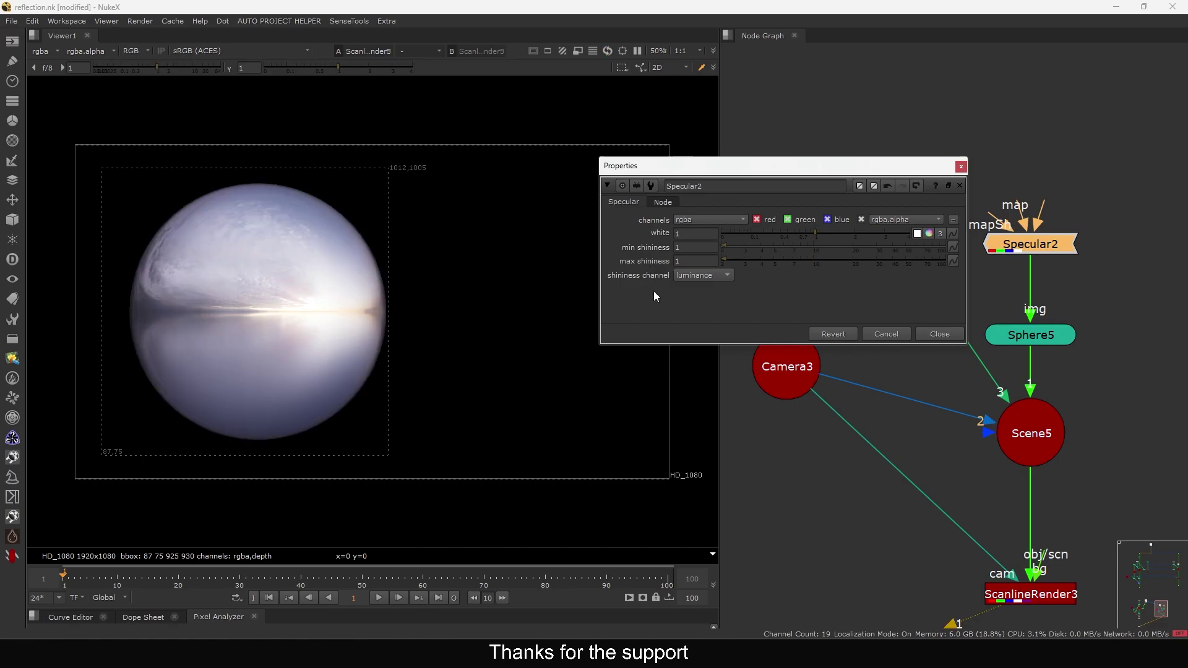
Lower Specular2's min and max shininess to 0 and close its properties
key("shift+Tab")
key("Tab")
type("0")
key("Return")
left_click(936, 334)
Connect Premult1 to viewer input 1 and ScanlineRender3 to viewer input 2 for a direct comparison
scroll(928, 396, "down", 3)
middle_click_drag(928, 402, 981, 327)
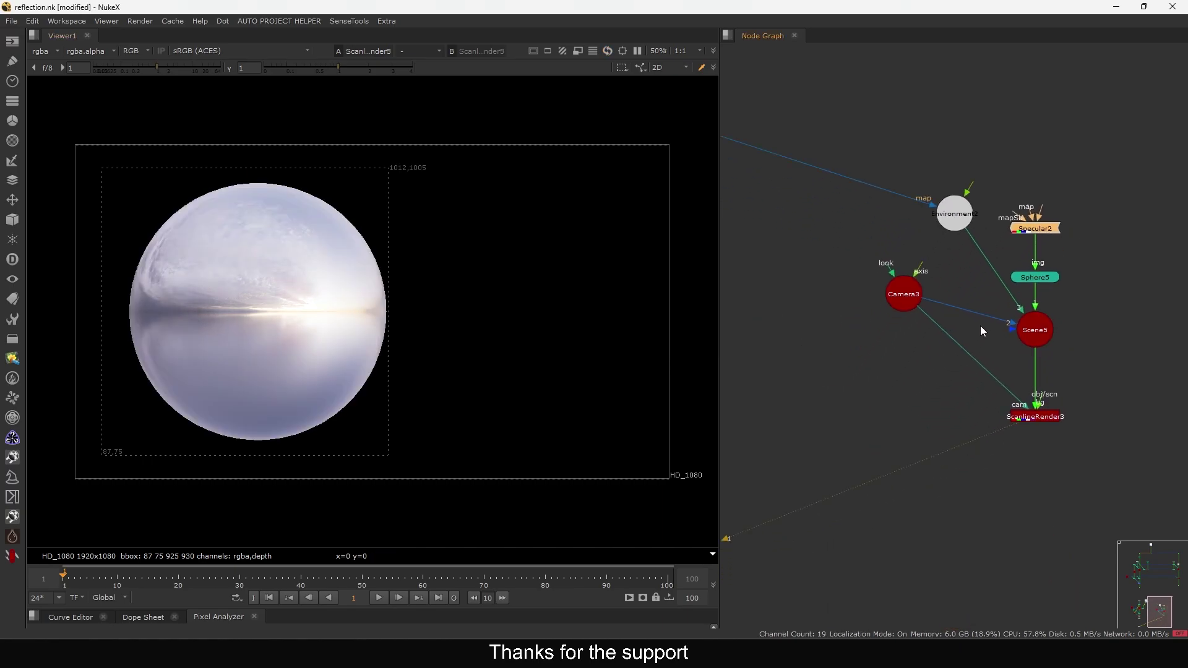
middle_click_drag(802, 425, 1080, 268)
left_click_drag(811, 345, 916, 282)
key("1")
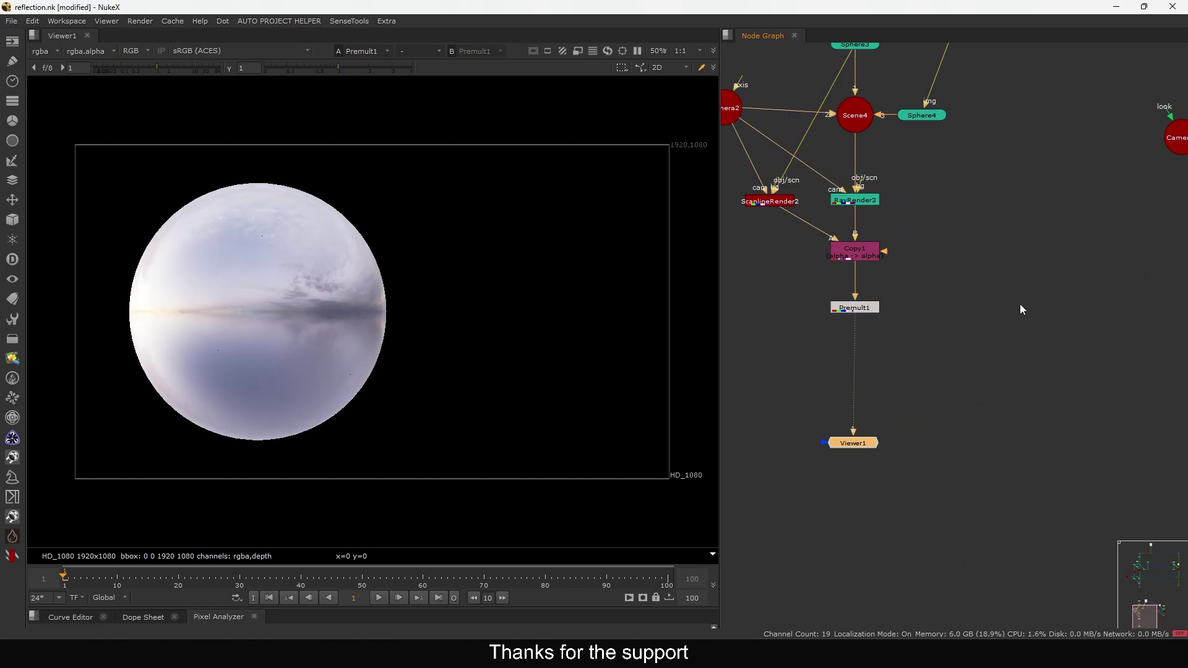
middle_click_drag(1132, 266, 929, 308)
left_click_drag(1038, 358, 1151, 279)
key("2")
left_click(1148, 284)
key("1")
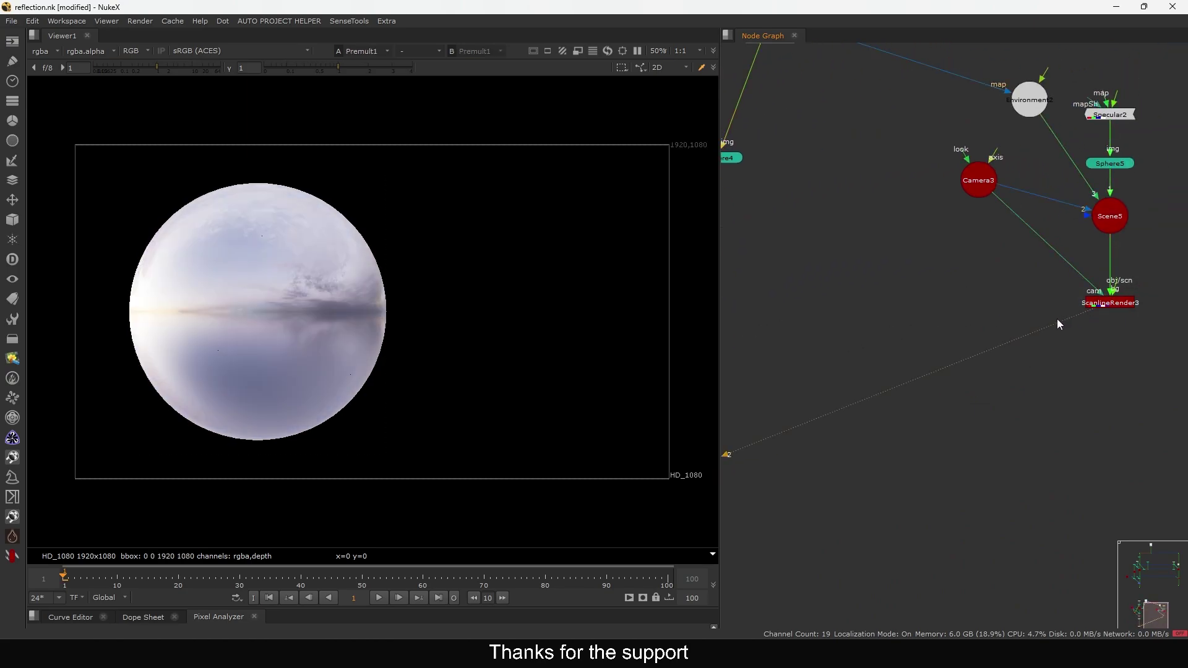
Compare the orientation of the reflection between the Premult1 and ScanlineRender3 results in the viewer
key("1")
key("2")
key("1")
key("2")
key("2")
key("1")
key("2")
key("1")
key("2")
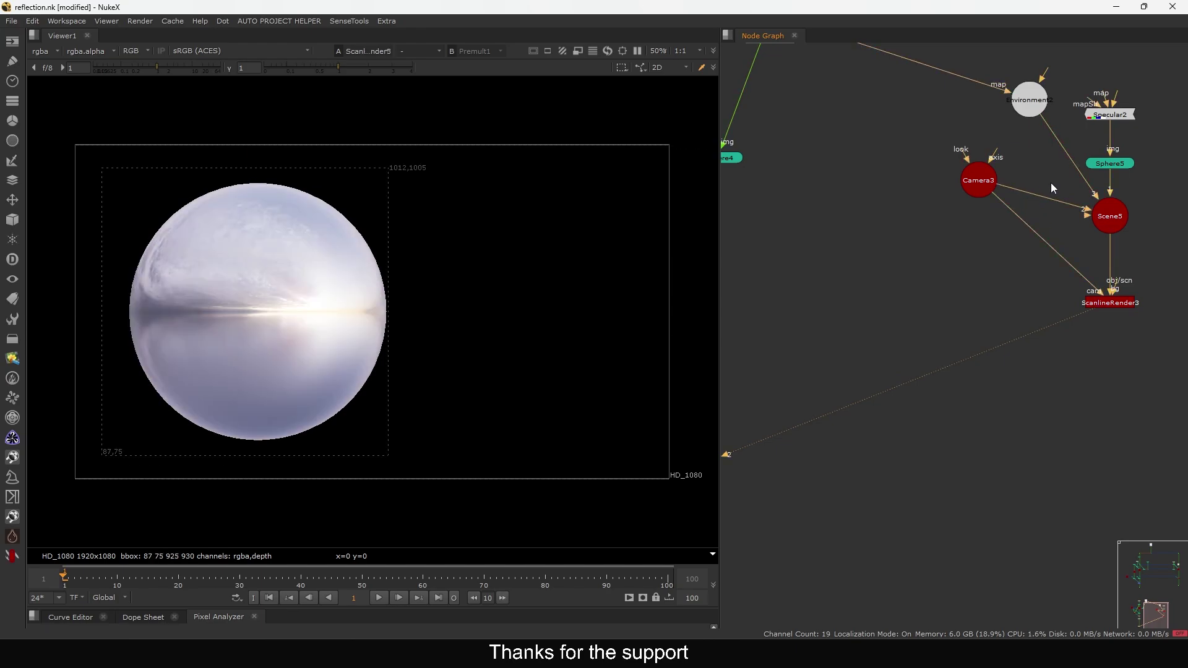
key("1")
middle_click_drag(1049, 184, 998, 265)
key("2")
key("1")
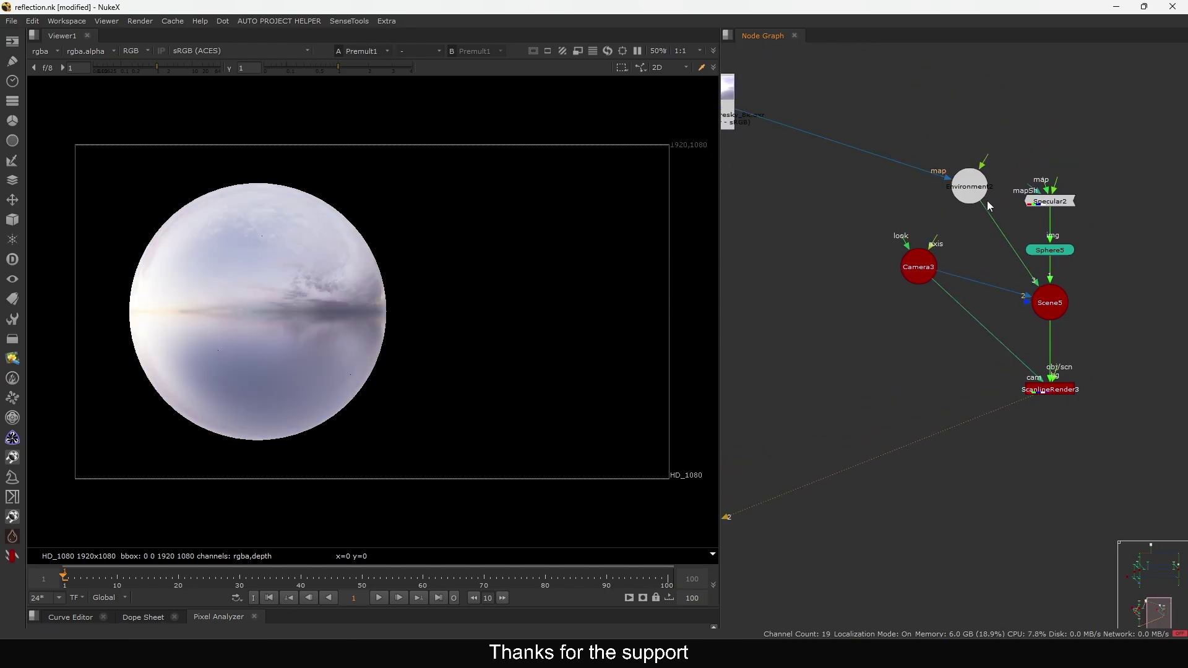
key("2")
key("1")
key("2")
Set the Environment2 light's Y rotation to 180 to turn the HDRI reflection around, and close its properties
scroll(990, 186, "up", 2)
double_click(969, 186)
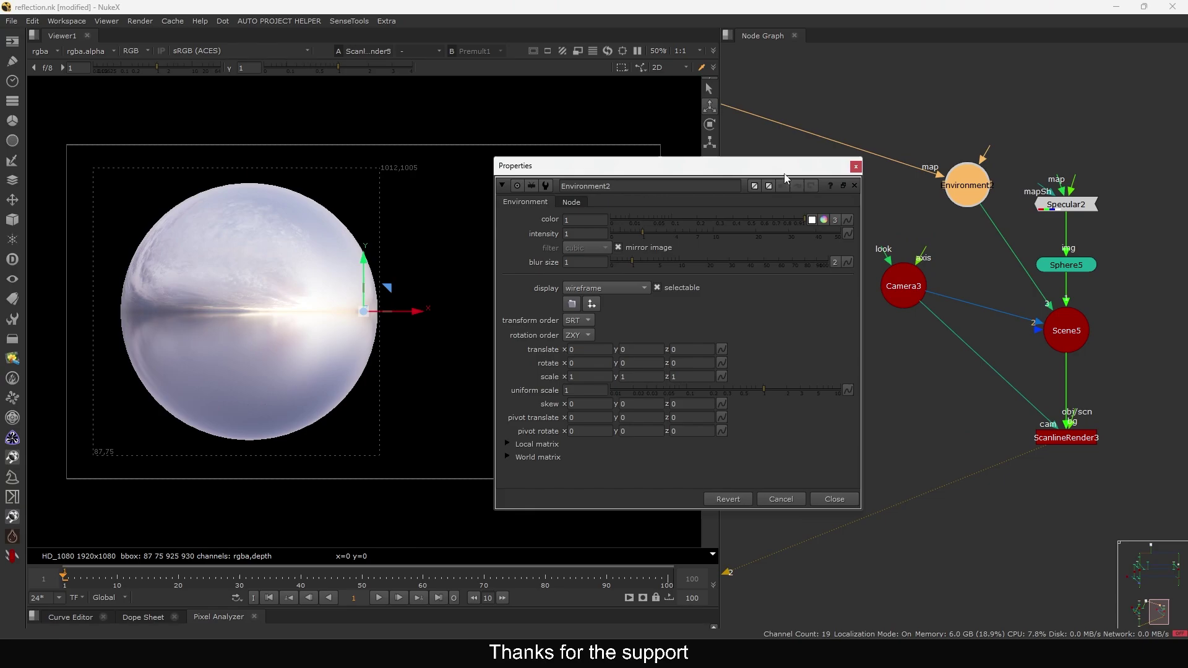
left_click_drag(785, 175, 831, 149)
double_click(683, 336)
type("1")
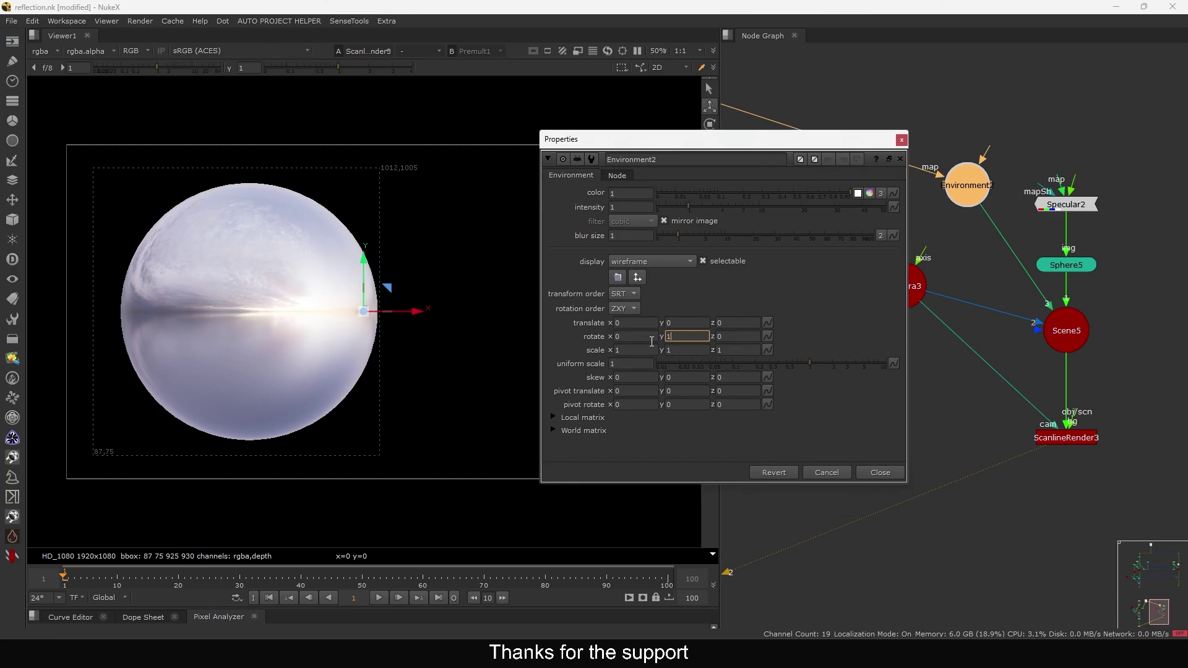
type("80")
key("Return")
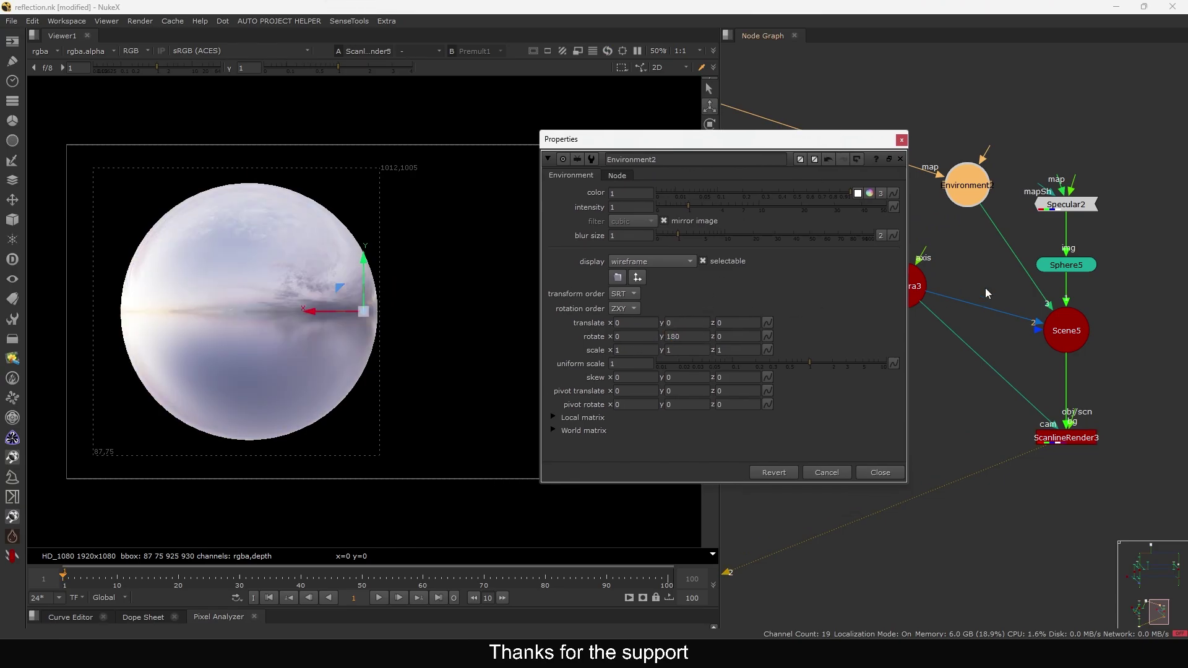
left_click(1134, 269)
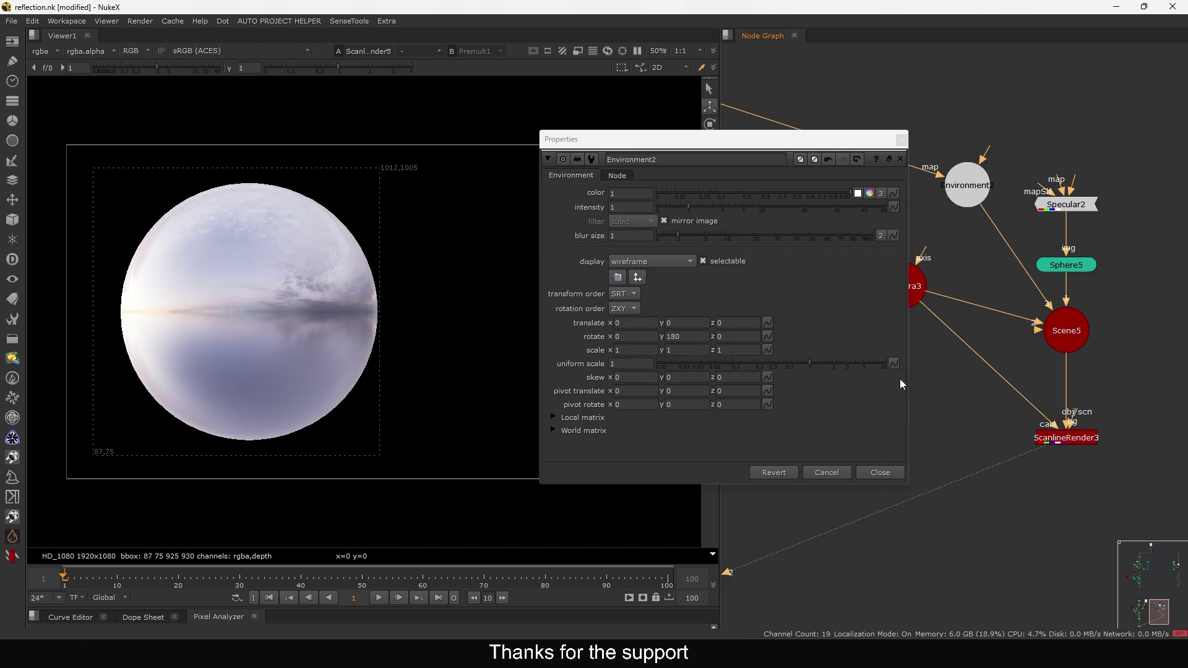
left_click(968, 187)
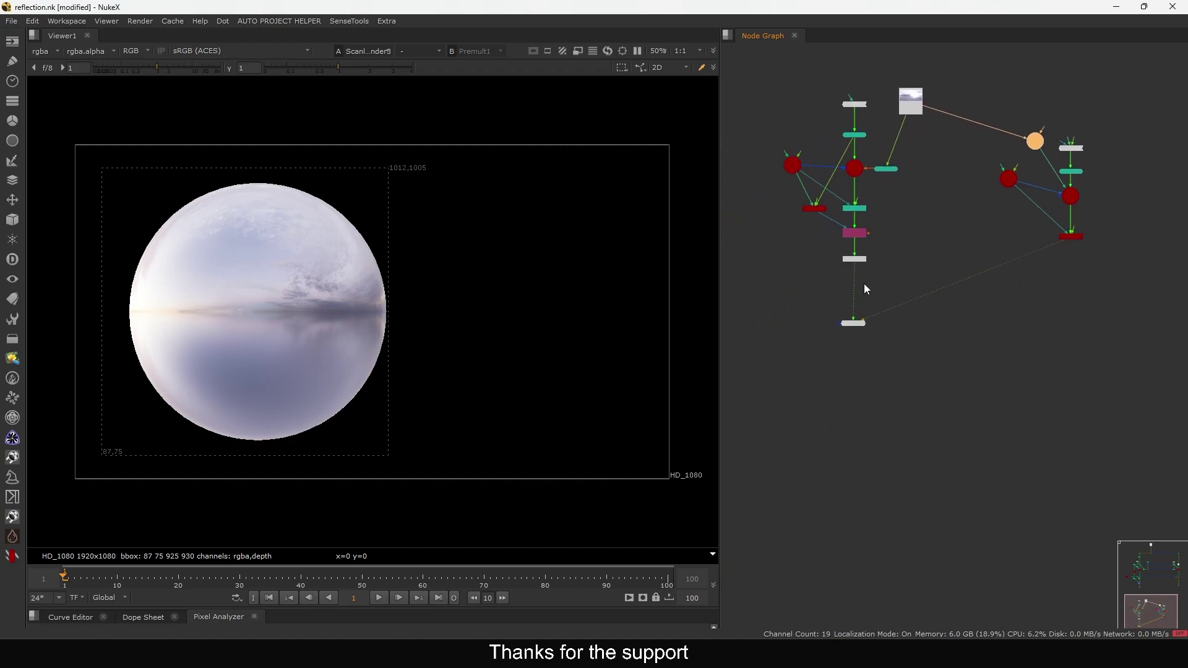
Compare the Premult1 and ScanlineRender3 outputs and examine the reflection detail along the sphere's horizon up close
left_click_drag(828, 286, 882, 248)
key("1")
scroll(1107, 229, "up", 2)
left_click_drag(1019, 274, 1108, 229)
key("1")
scroll(465, 317, "up", 6)
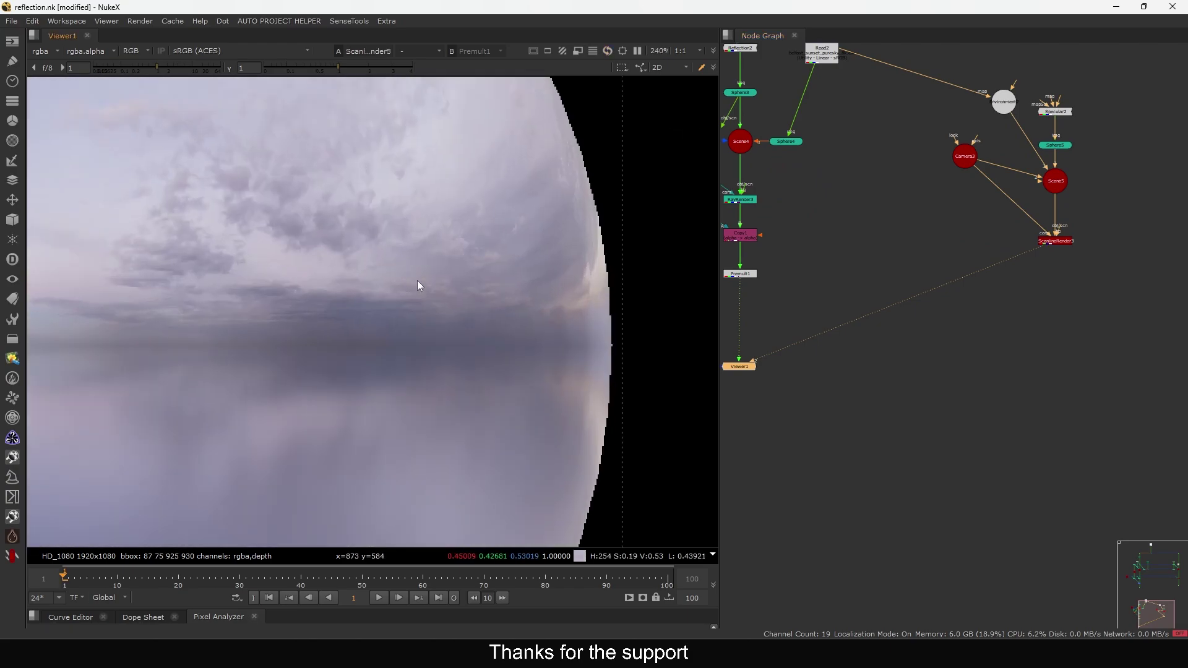
key("f")
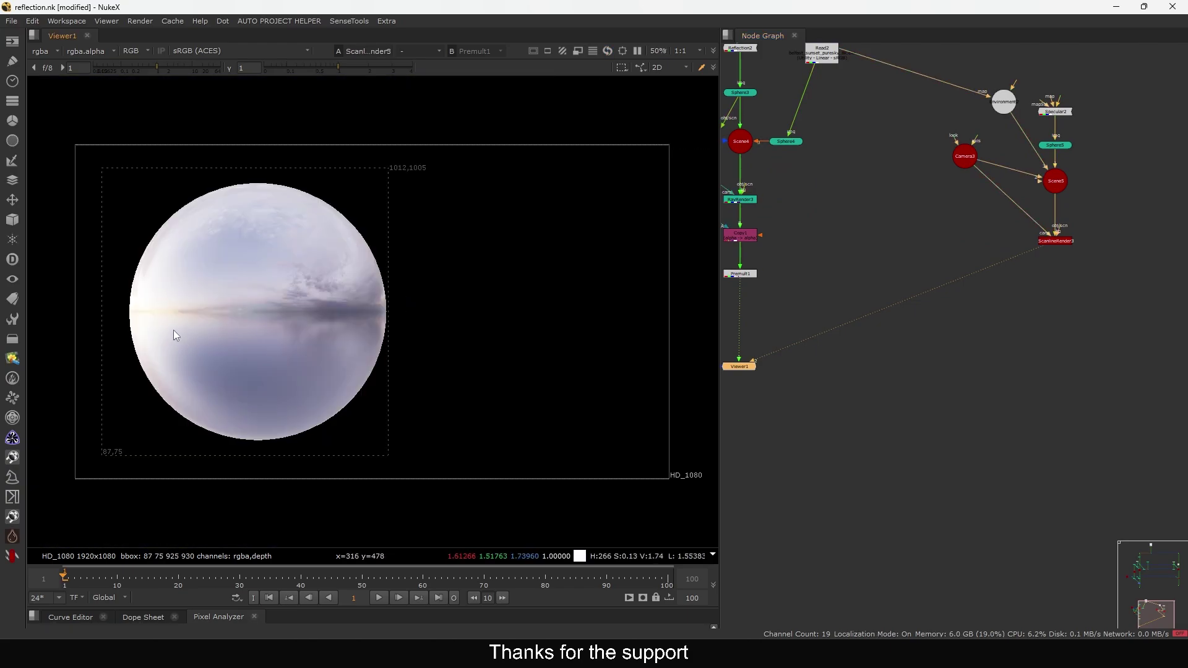
Lower the viewer gain to about 0.28 to examine the sphere's highlights, restore it, and compare both renders again
left_click_drag(157, 66, 137, 67)
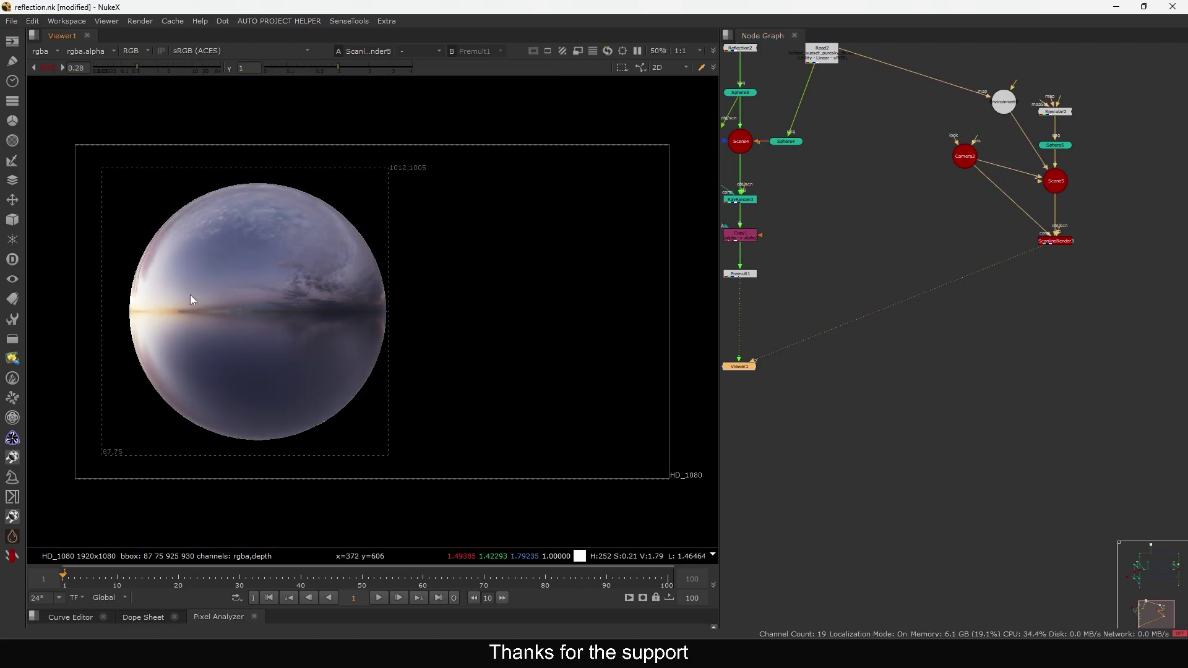
middle_click_drag(191, 296, 222, 307)
key("1")
key("f")
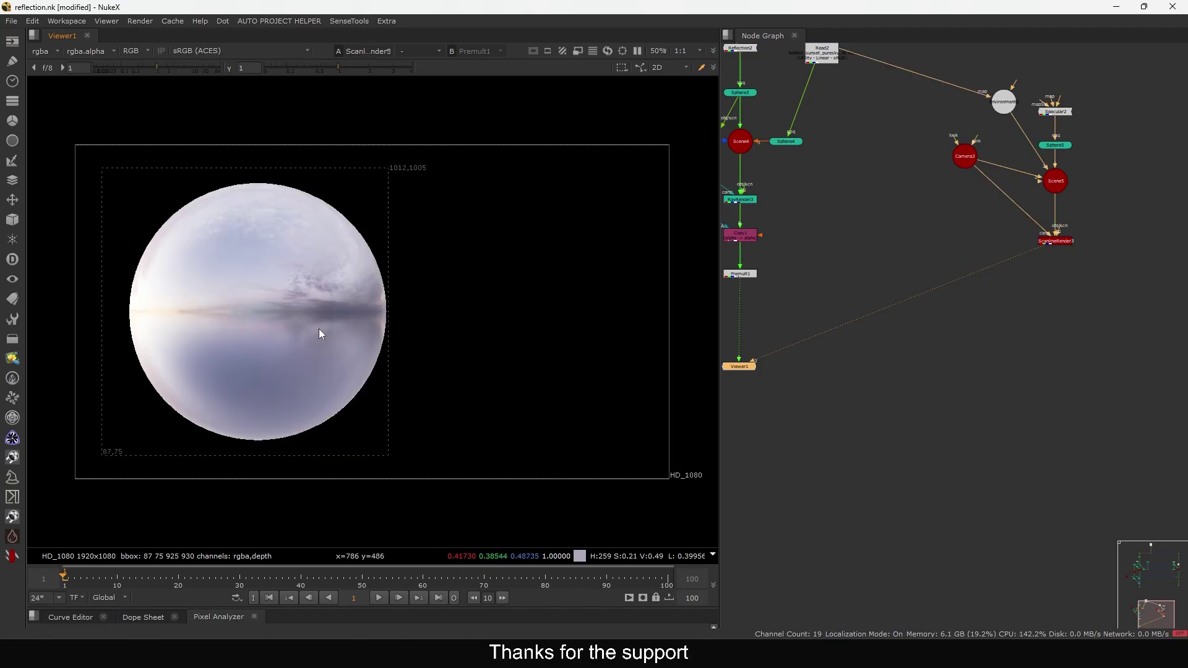
key("1")
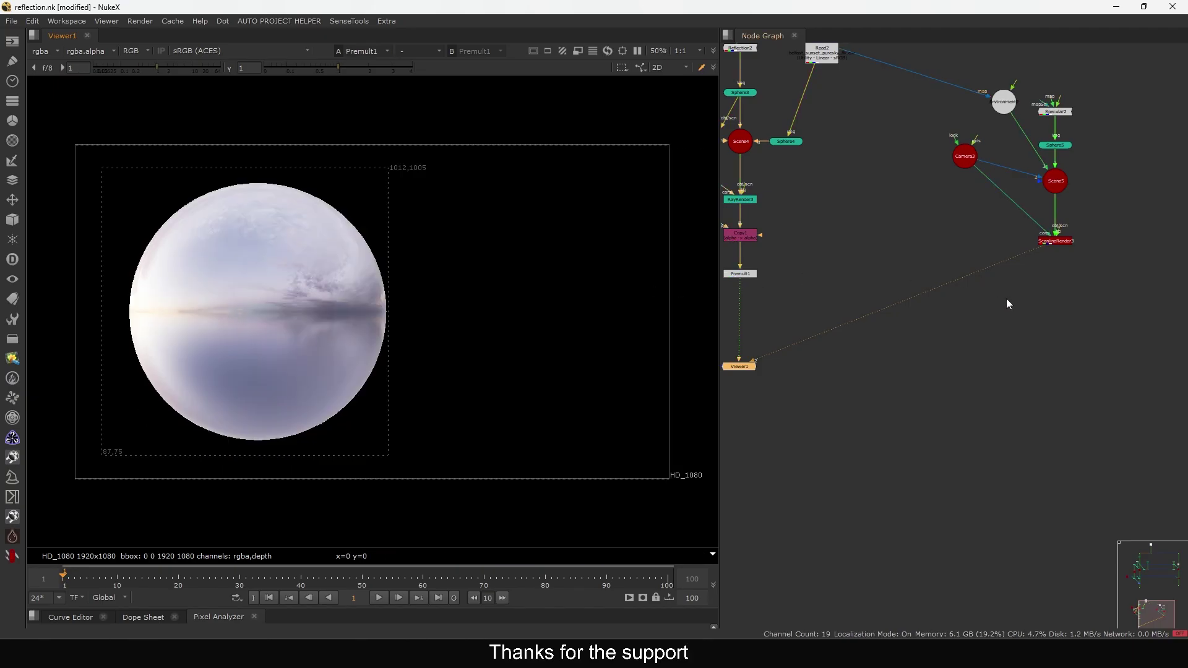
key("2")
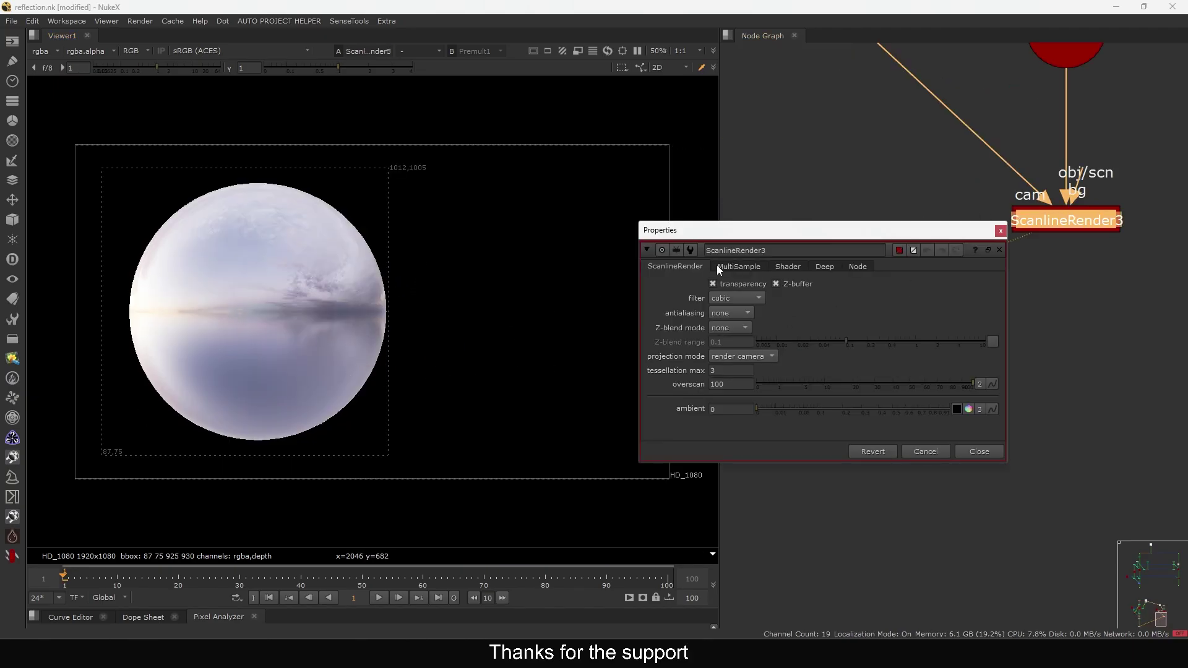
Examine the Shader and main render settings of ScanlineRender3 and close its properties
left_click(783, 267)
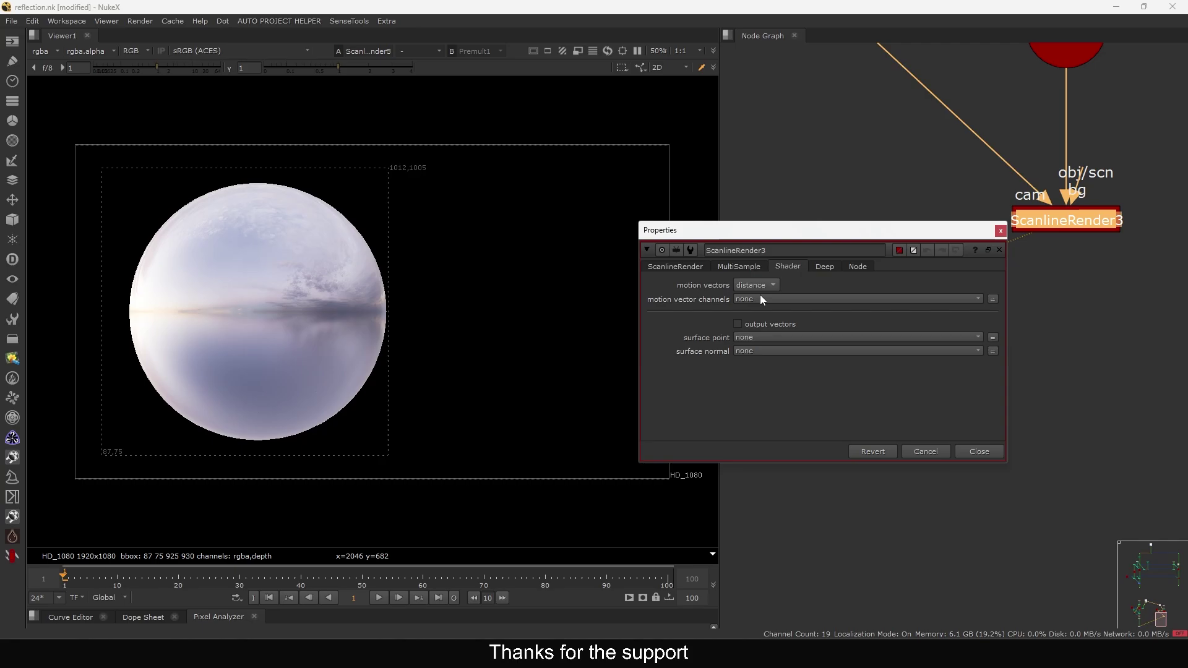
left_click_drag(944, 230, 913, 224)
left_click(664, 261)
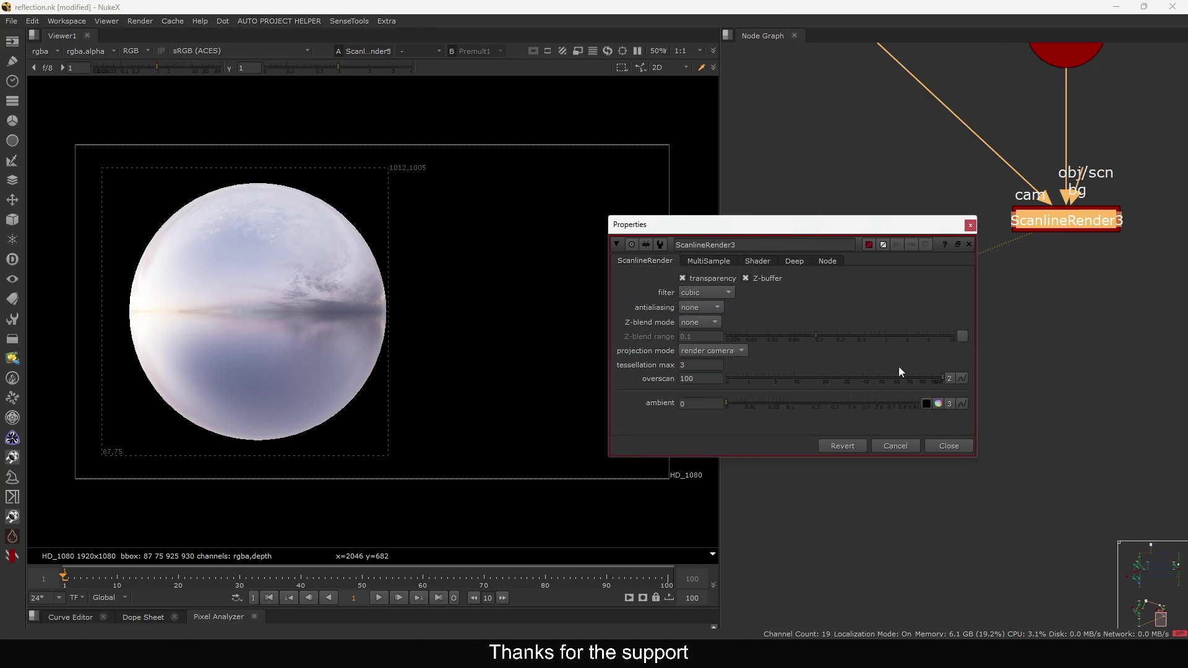
left_click(949, 444)
Examine the AOVs and MotionBlur settings of RayRender3 and close its properties
scroll(897, 456, "down", 4)
middle_click_drag(804, 455, 1060, 409)
middle_click_drag(797, 386, 881, 388)
scroll(876, 339, "up", 3)
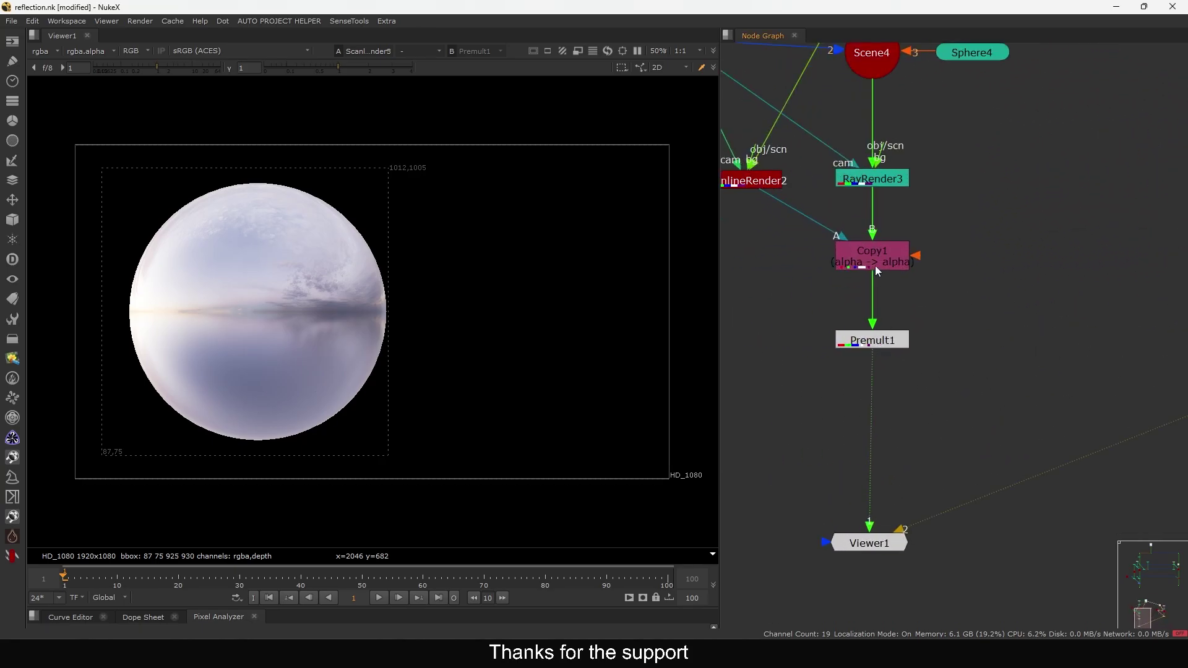
middle_click_drag(866, 183, 878, 252)
double_click(879, 251)
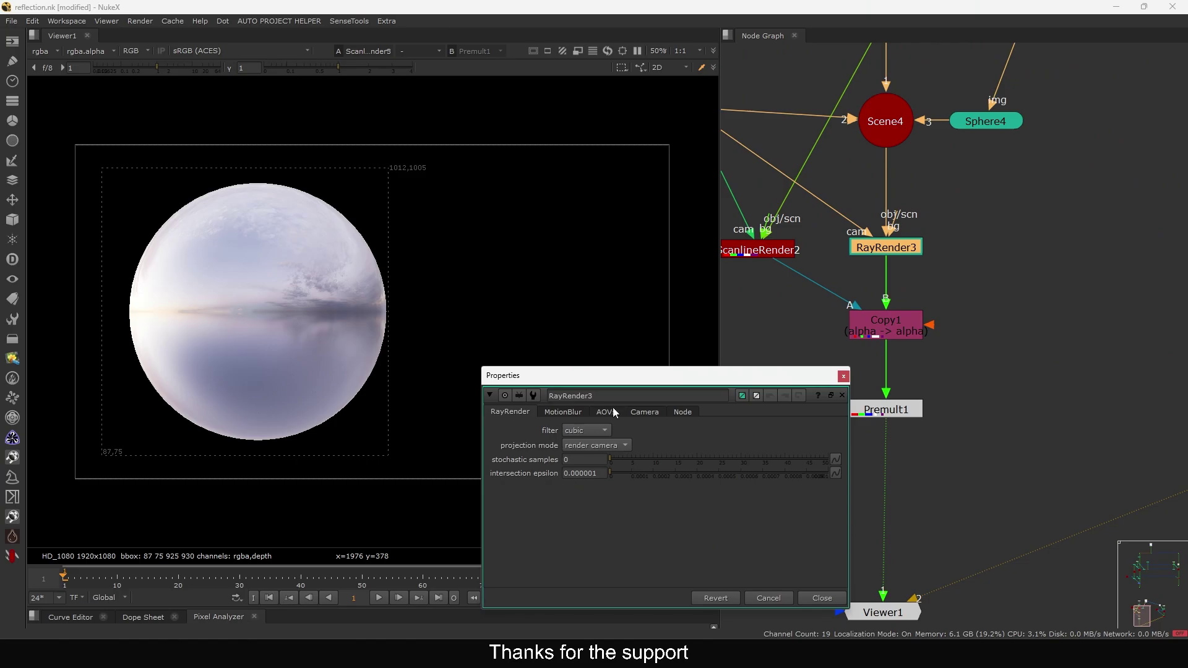
left_click(607, 391)
left_click(570, 391)
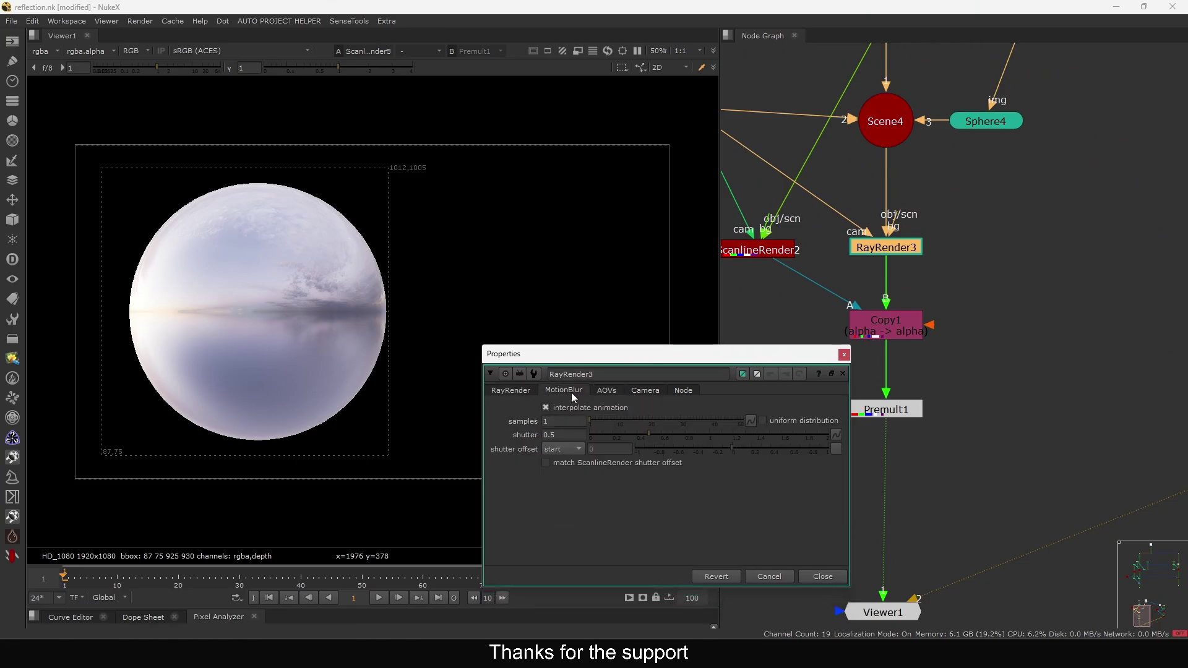
left_click(843, 355)
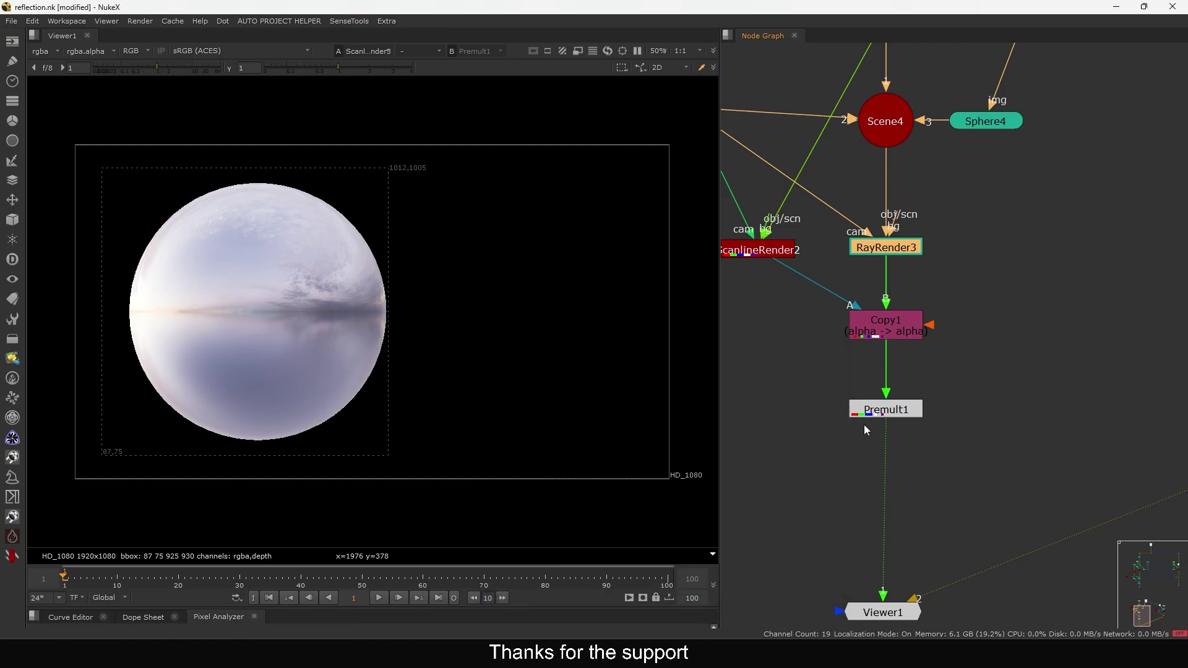
Tidy the scanline branch by aligning Camera3 level with Scene5 and moving Environment2 closer above Camera3
scroll(864, 424, "down", 2)
middle_click_drag(1082, 408, 688, 426)
scroll(993, 375, "up", 1)
left_click(994, 380)
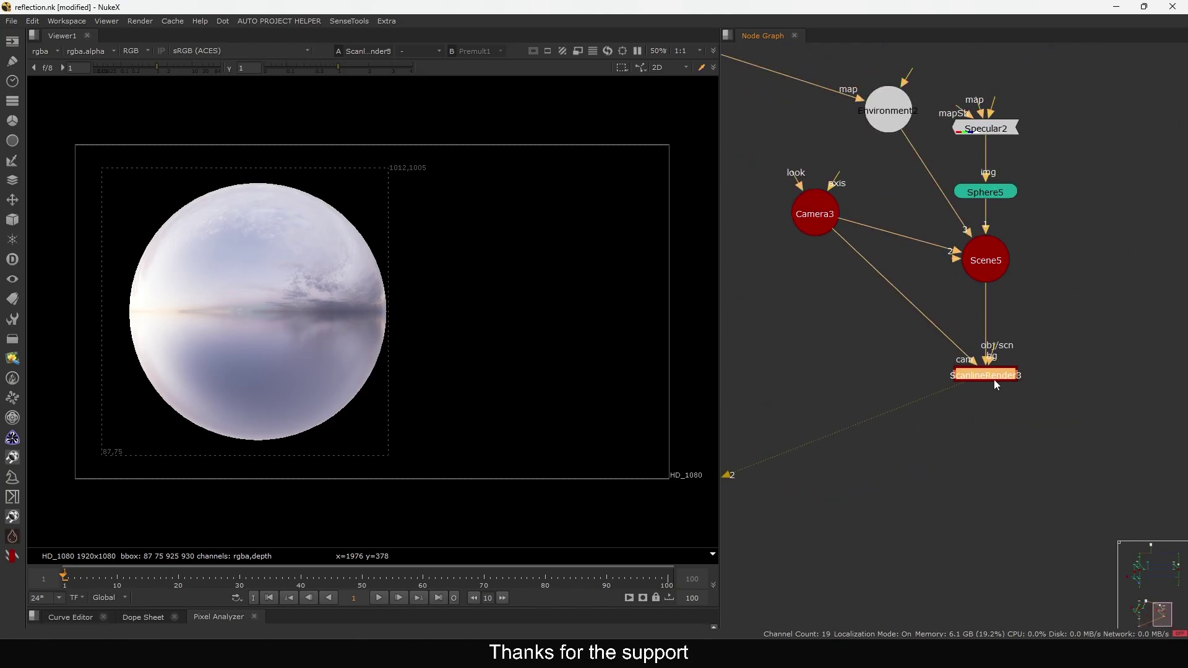
left_click_drag(994, 380, 994, 386)
middle_click_drag(994, 386, 1039, 428)
left_click_drag(867, 266, 888, 313)
left_click_drag(933, 153, 903, 189)
left_click(949, 225)
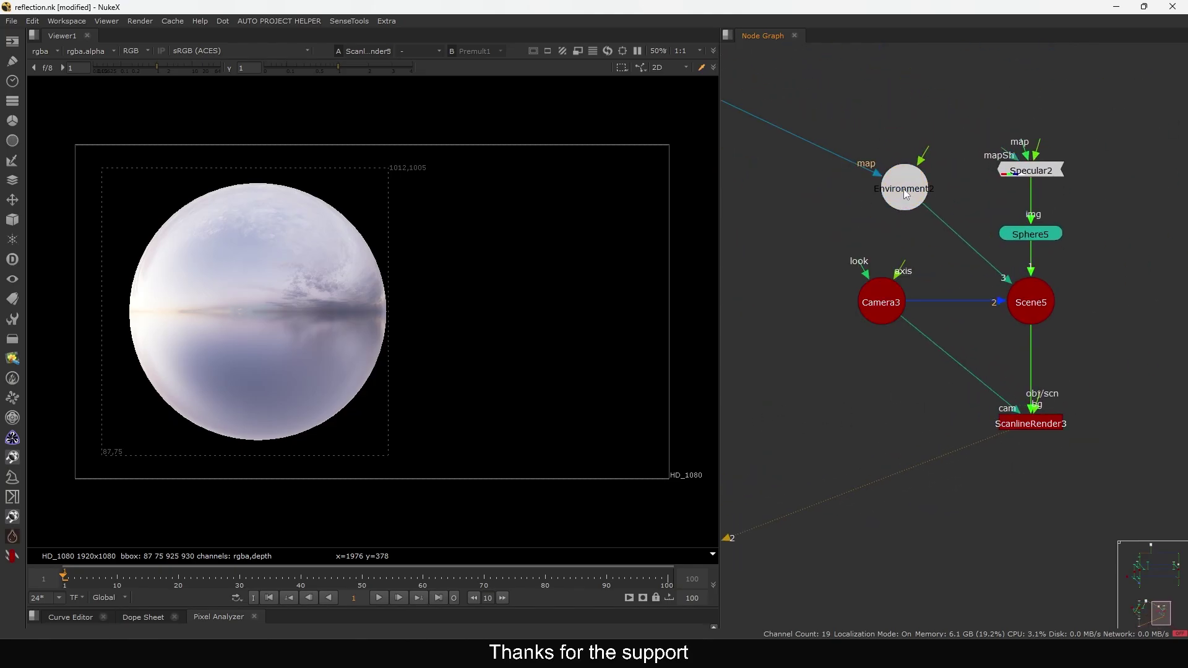
Open the Environment2 and Specular2 properties, try a lower white value on Specular2, and reset it to 1
double_click(905, 194)
double_click(1029, 170)
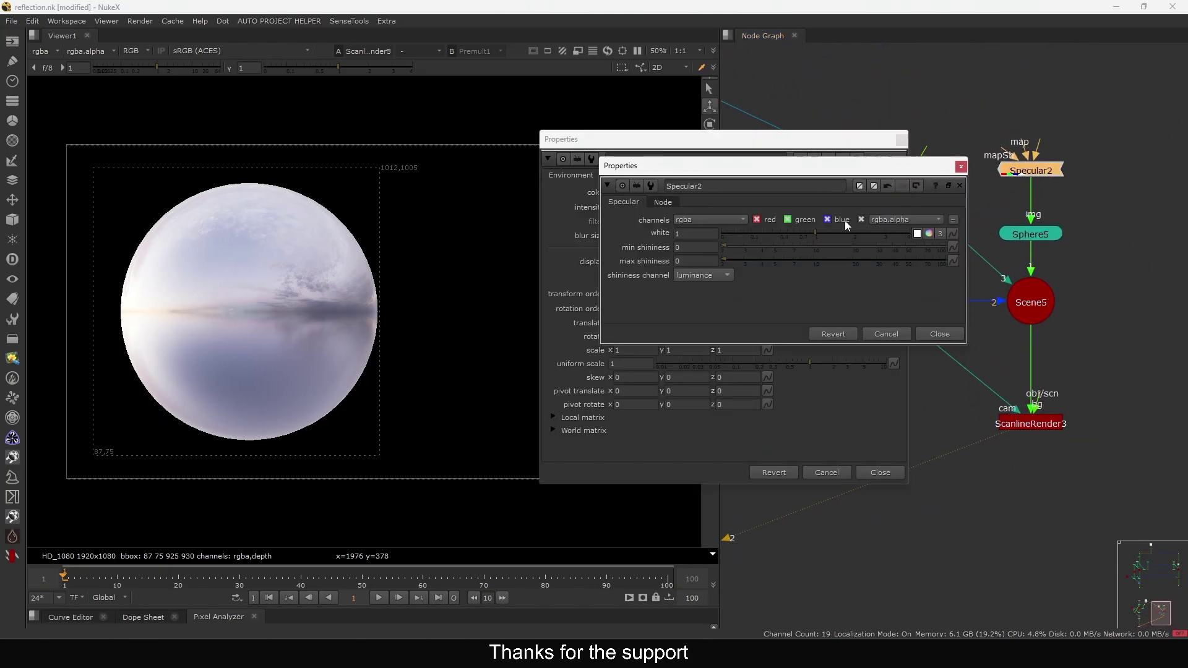
mouse_move(811, 233)
left_mouse_down()
mouse_move(759, 240)
mouse_move(820, 241)
mouse_move(763, 240)
mouse_move(803, 237)
left_mouse_up()
double_click(710, 234)
type("1")
key("Return")
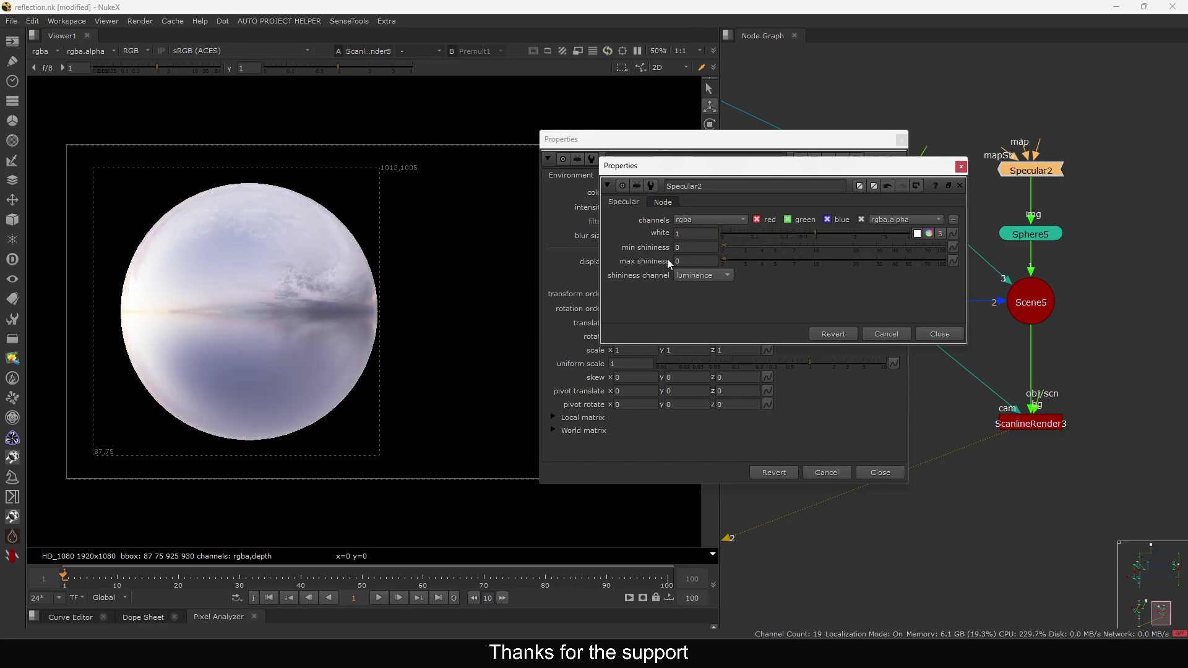
Close the Specular2 and Environment2 properties and move Read2 between the ray and scanline branches in the lower setup
left_click(939, 335)
left_click(880, 472)
key("f")
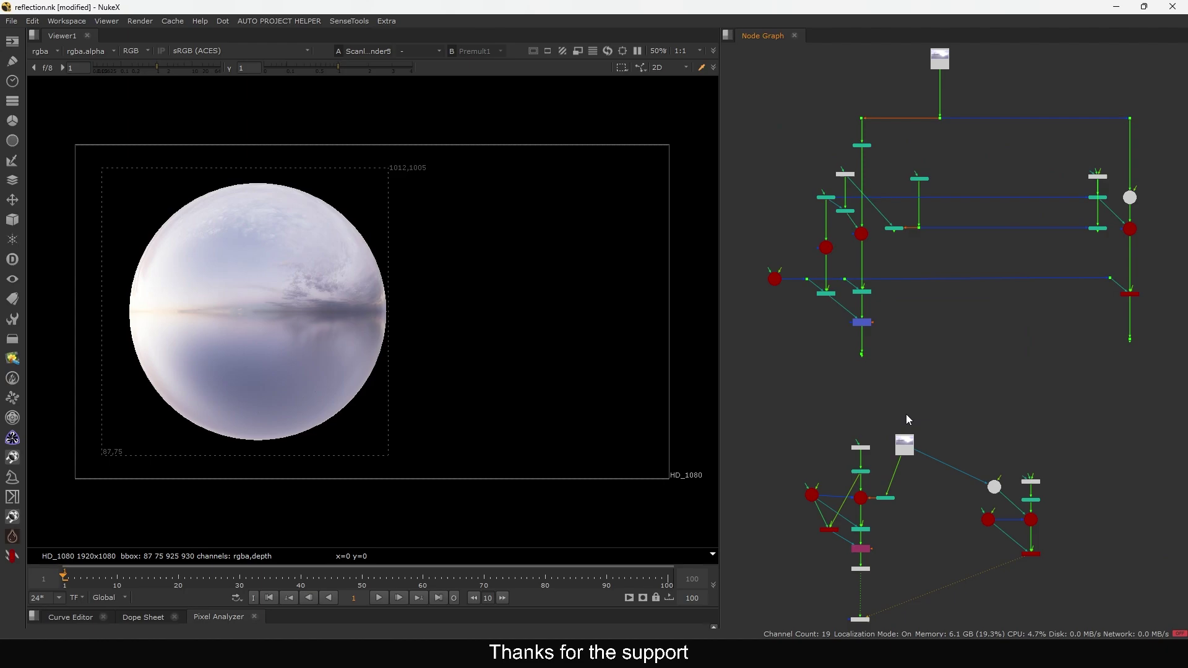
middle_click_drag(983, 417, 984, 344)
left_click_drag(906, 373, 937, 363)
middle_click_drag(990, 488, 978, 420)
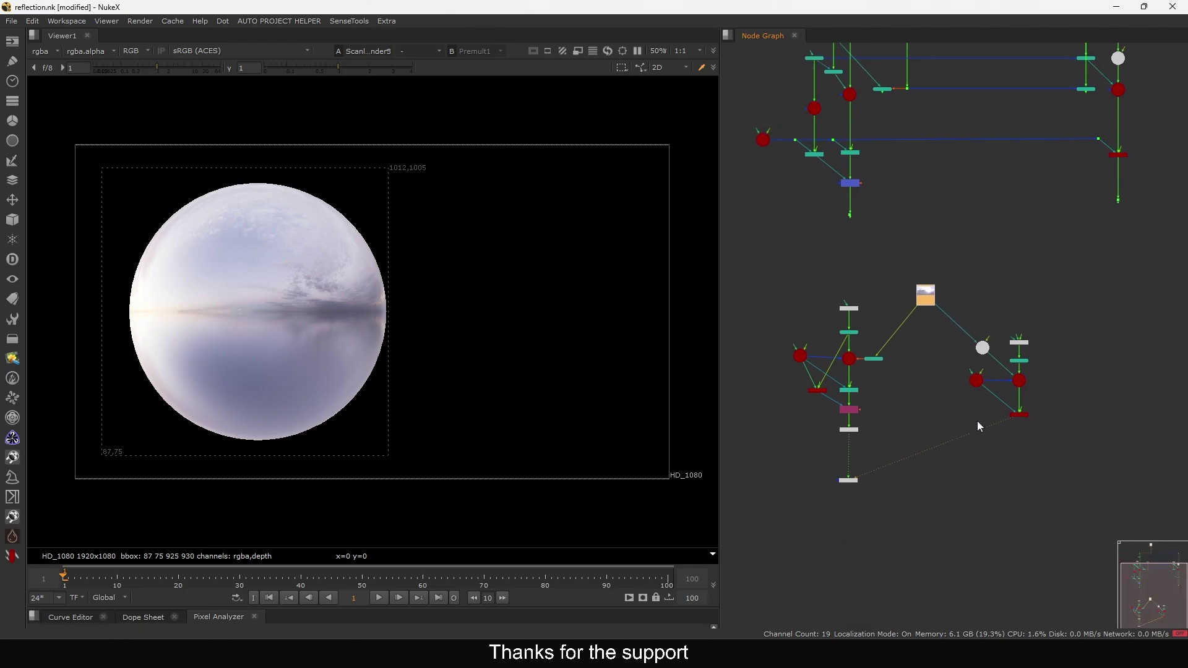
View the upper setup's RayRender result from Dot10
left_click(990, 421)
key("f")
middle_click_drag(907, 290, 891, 329)
scroll(892, 329, "up", 3)
left_click(887, 311)
key("1")
middle_click_drag(1031, 314, 890, 348)
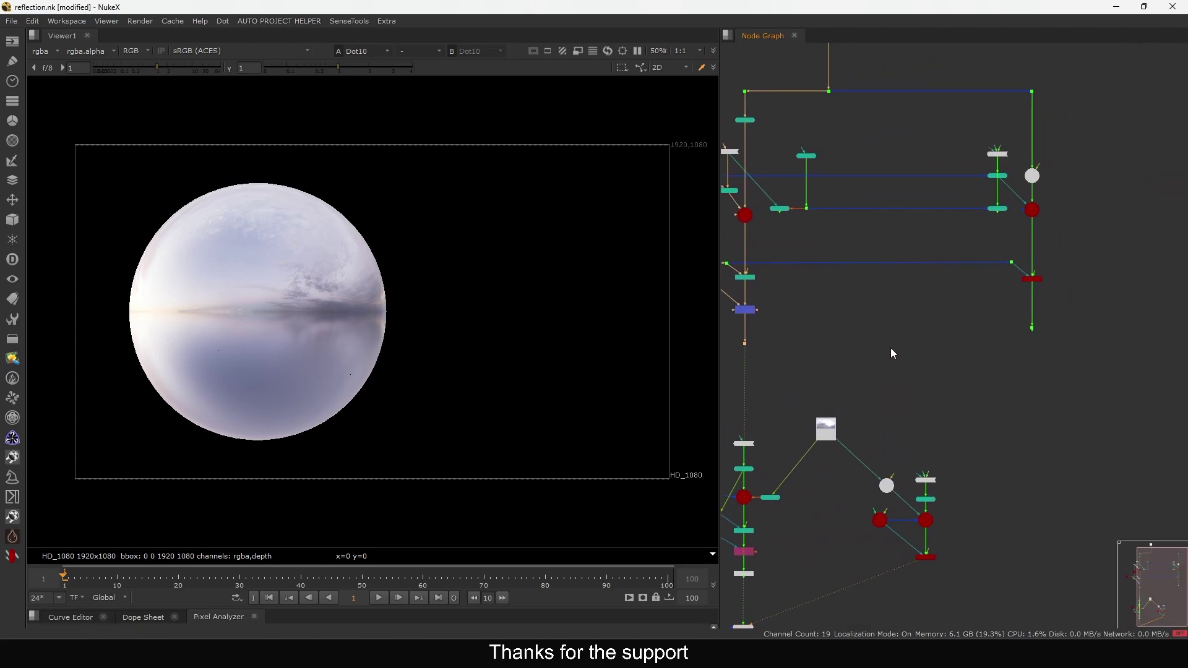
Connect the cube's ApplyMaterial to Scene2 so the cube is included in the upper scanline render
scroll(998, 343, "up", 6)
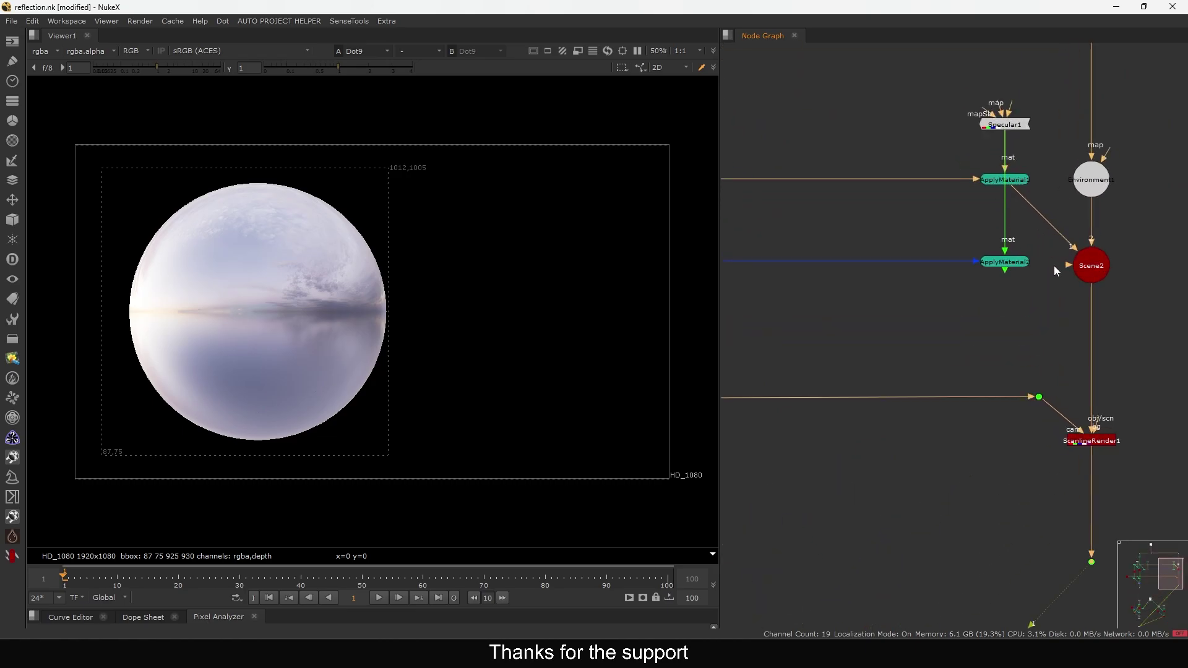
left_click_drag(1055, 270, 1006, 262)
middle_click_drag(1031, 302, 1037, 293)
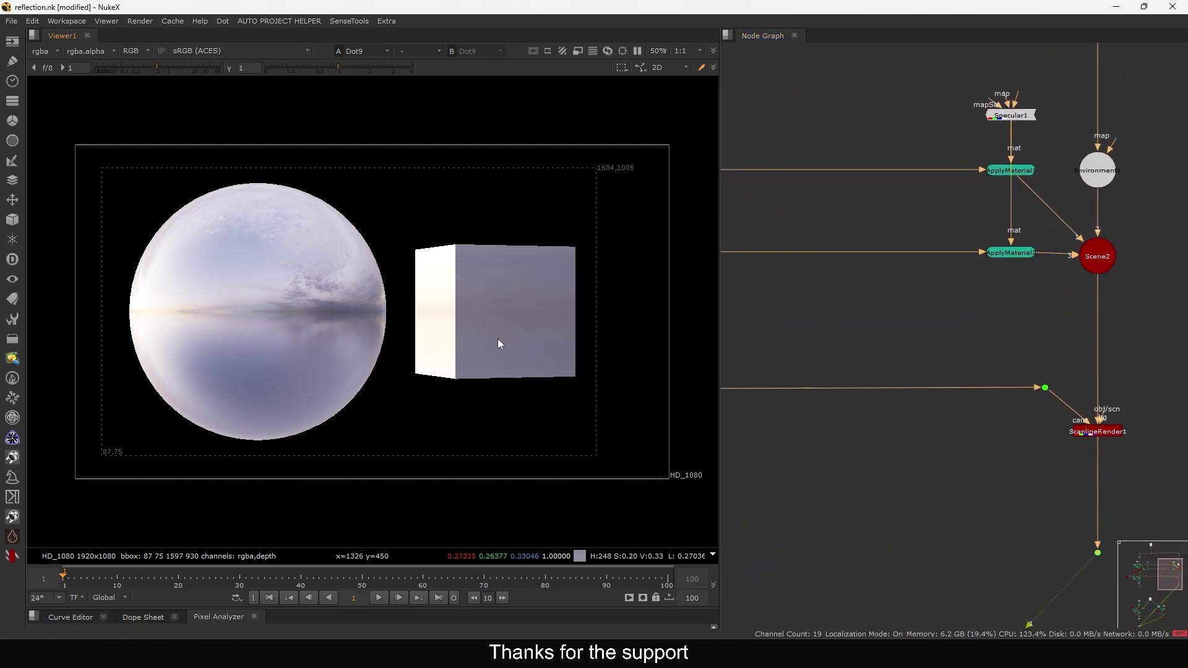
middle_click_drag(972, 252, 973, 273)
Increase the Y rotation of Environment1 in 10-degree steps and close its properties
scroll(916, 337, "down", 5)
middle_click_drag(916, 337, 1028, 331)
scroll(1110, 262, "up", 5)
double_click(1115, 262)
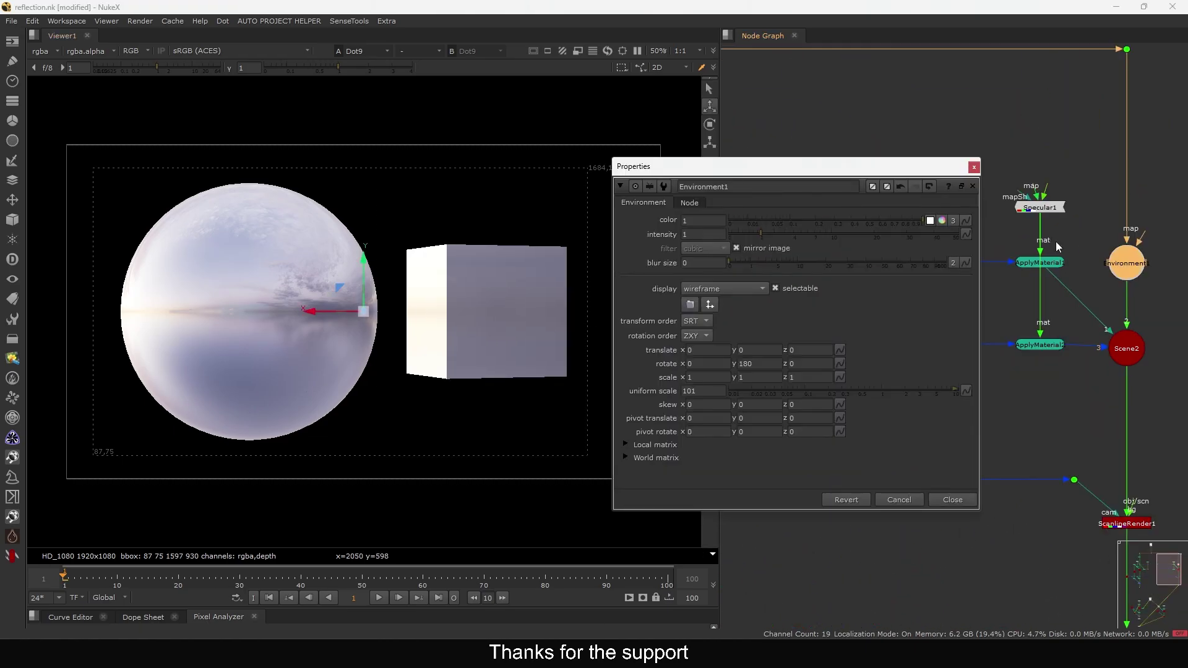
left_click(746, 364)
key("Up")
key("Up")
key("Up")
key("Up")
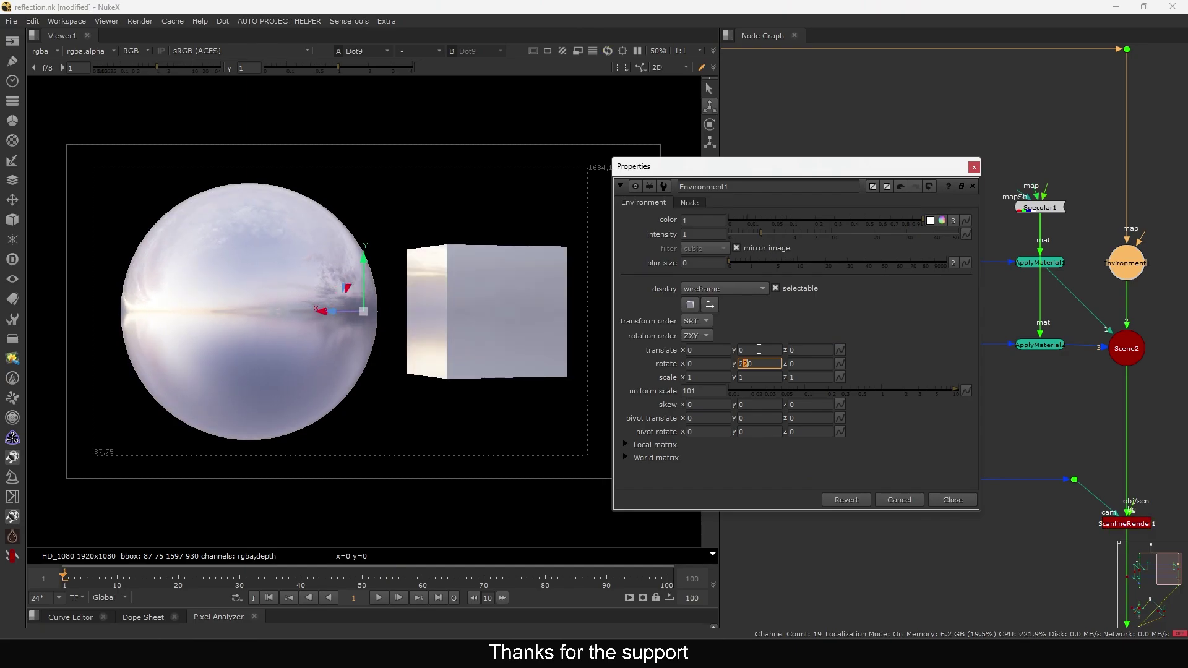
left_click(937, 502)
Connect the cube's ApplyMaterial to Scene1 in the ray branch and view RayRender1
scroll(947, 433, "down", 3)
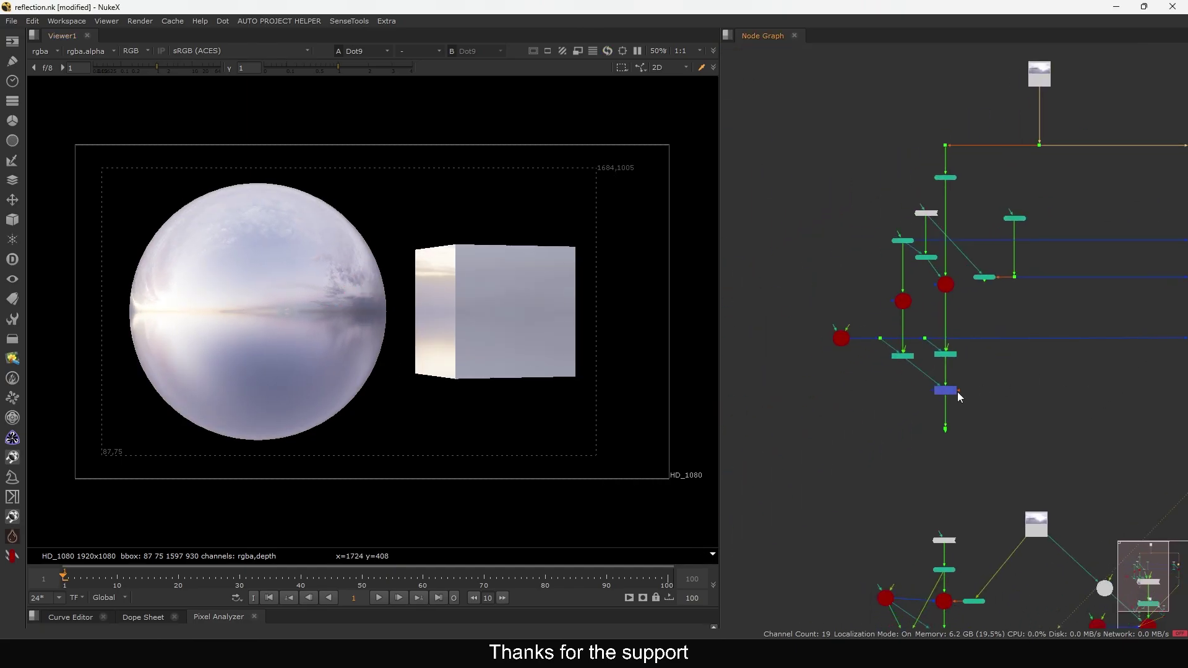
left_click_drag(907, 452, 965, 412)
key("1")
scroll(949, 344, "up", 4)
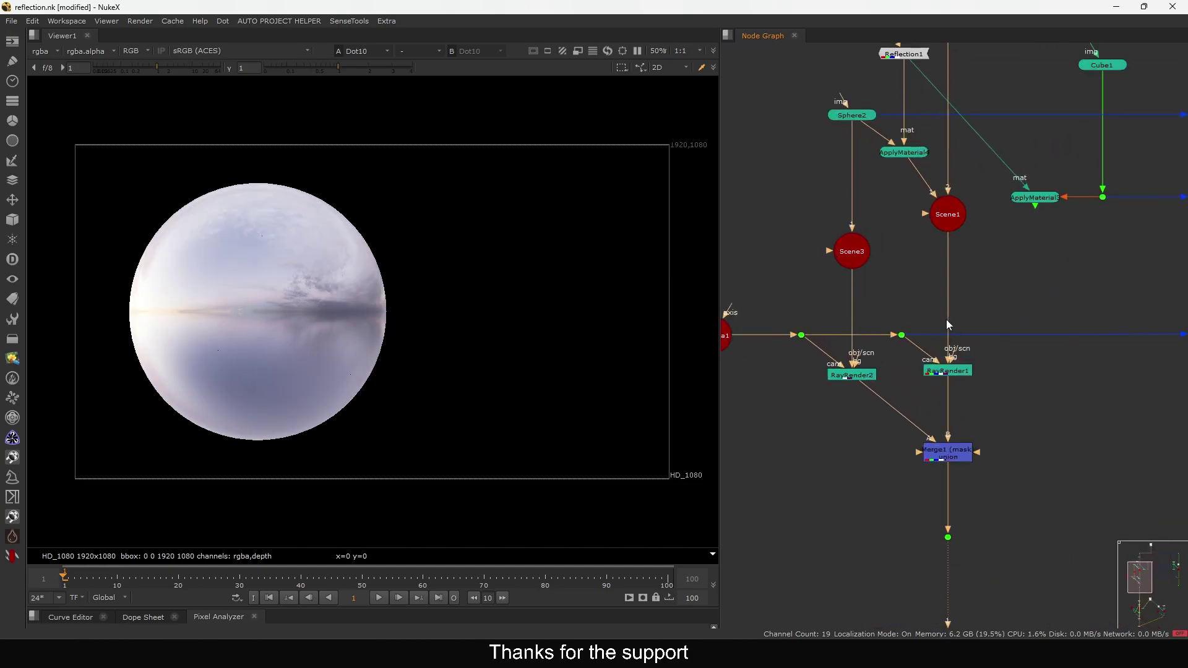
middle_click_drag(837, 367, 856, 347)
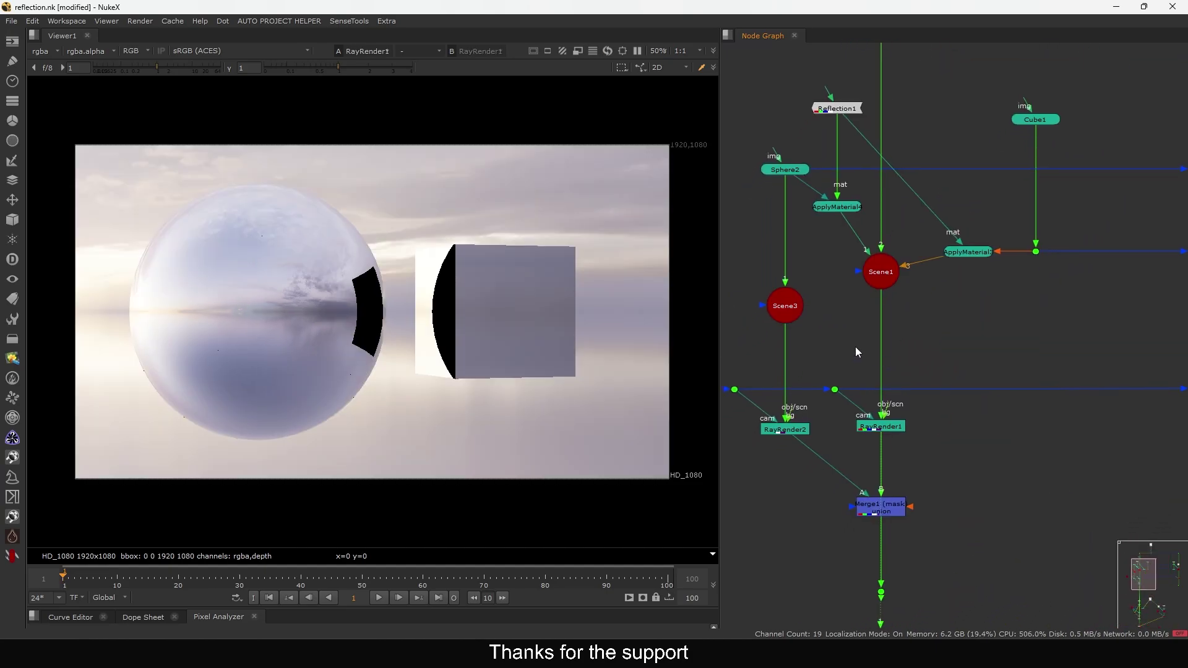
left_click_drag(520, 230, 419, 378)
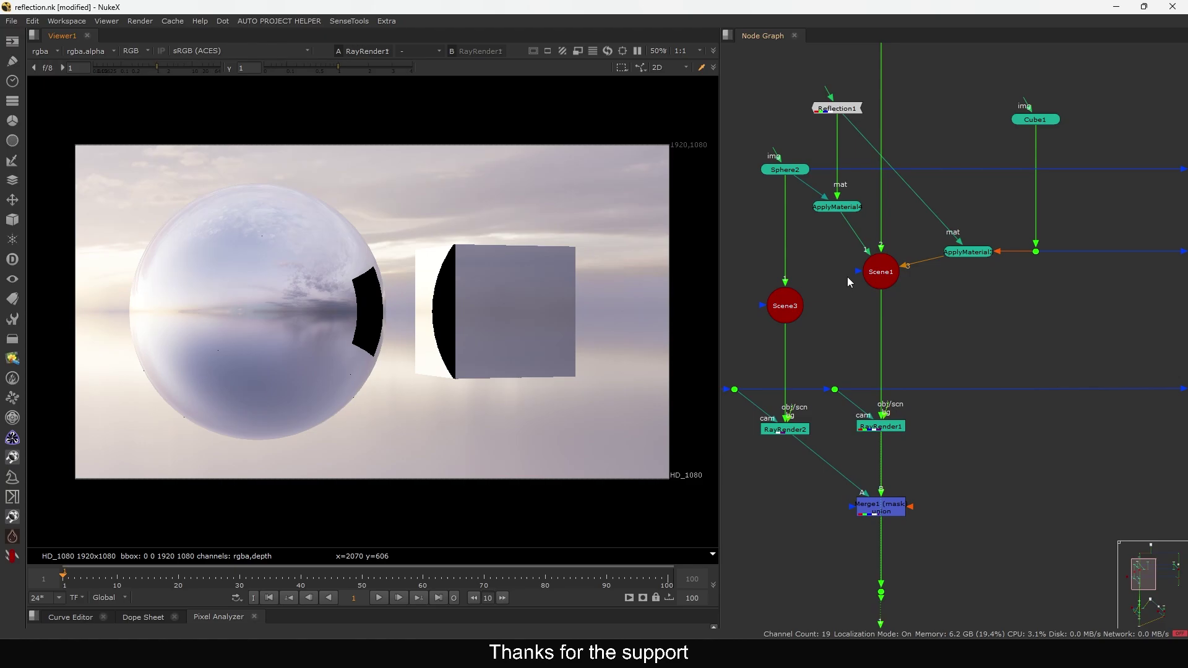
View ScanlineRender1 and examine the environment reflections on the cube and sphere up close
left_click(877, 274)
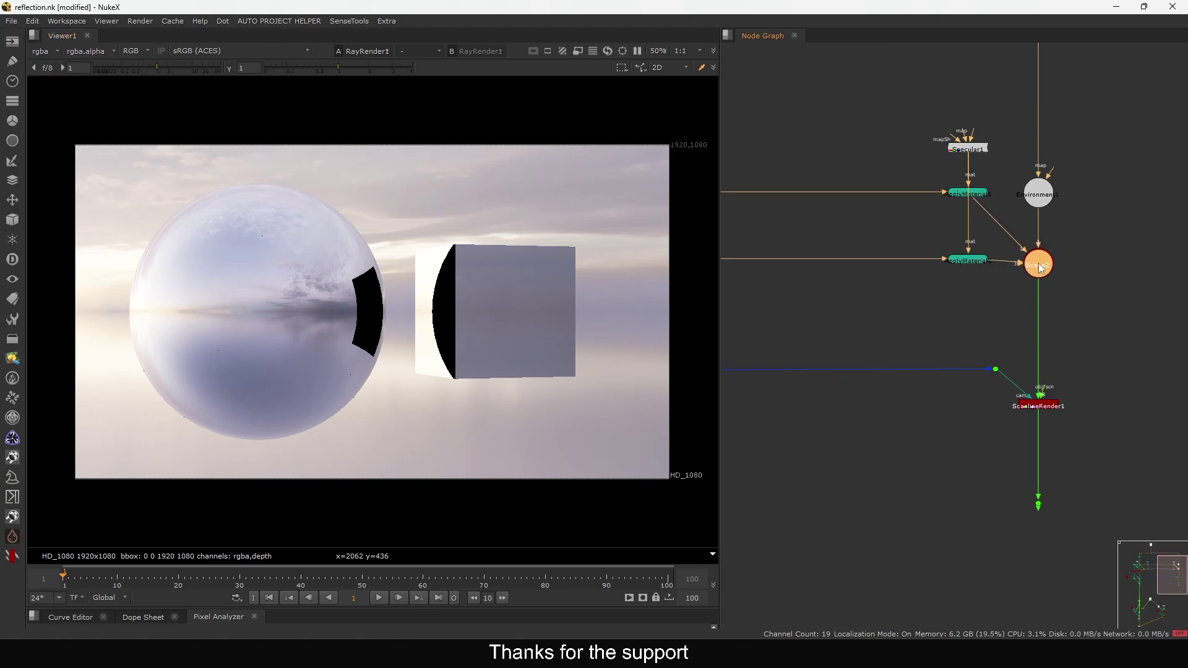
left_click(1038, 405)
key("1")
key("equal")
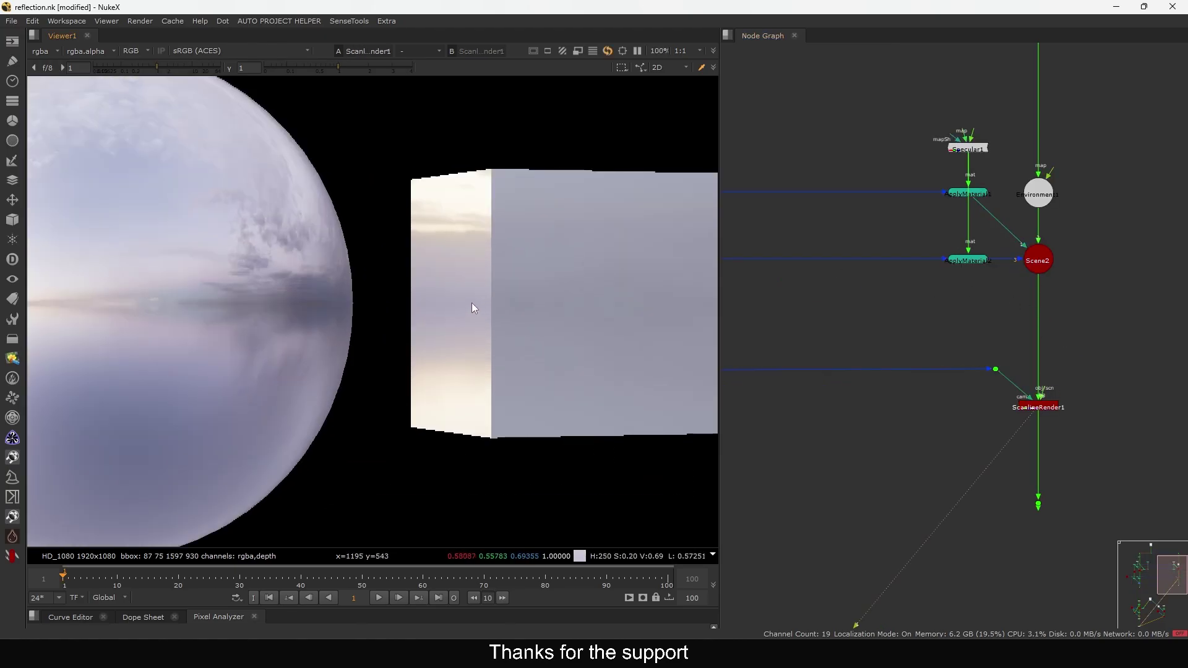
scroll(339, 261, "up", 3)
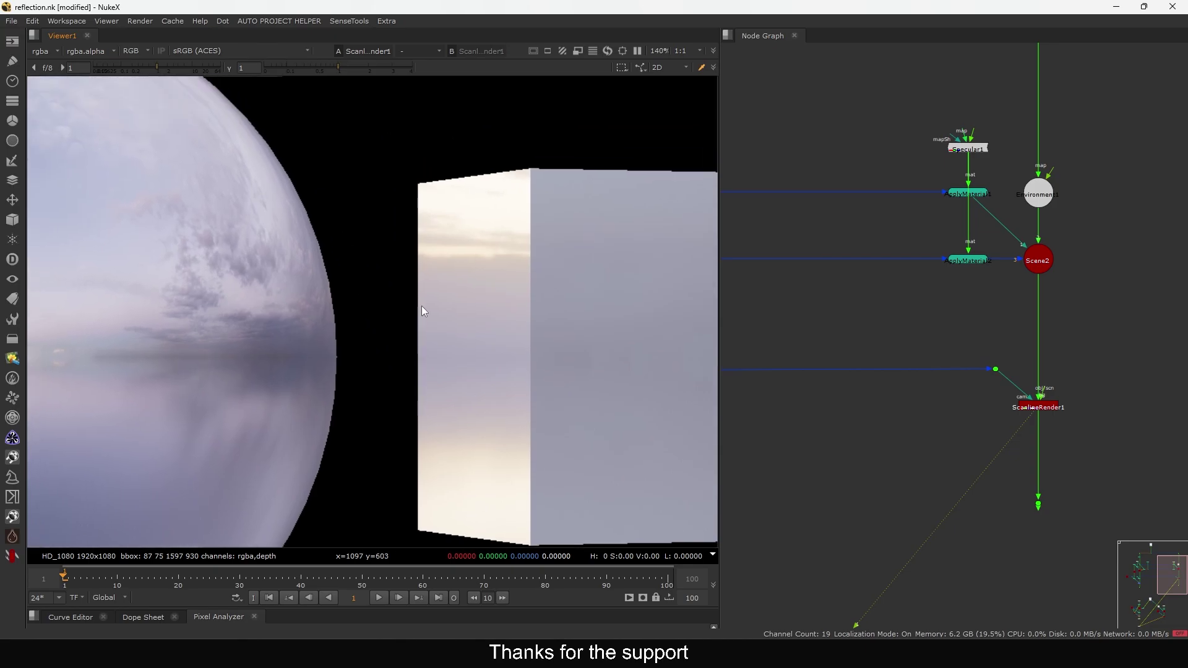
key("f")
Tidy the lower scanline branch by moving Environment2 slightly upward and Sphere5 closer to Specular2
middle_click_drag(965, 473, 1022, 343)
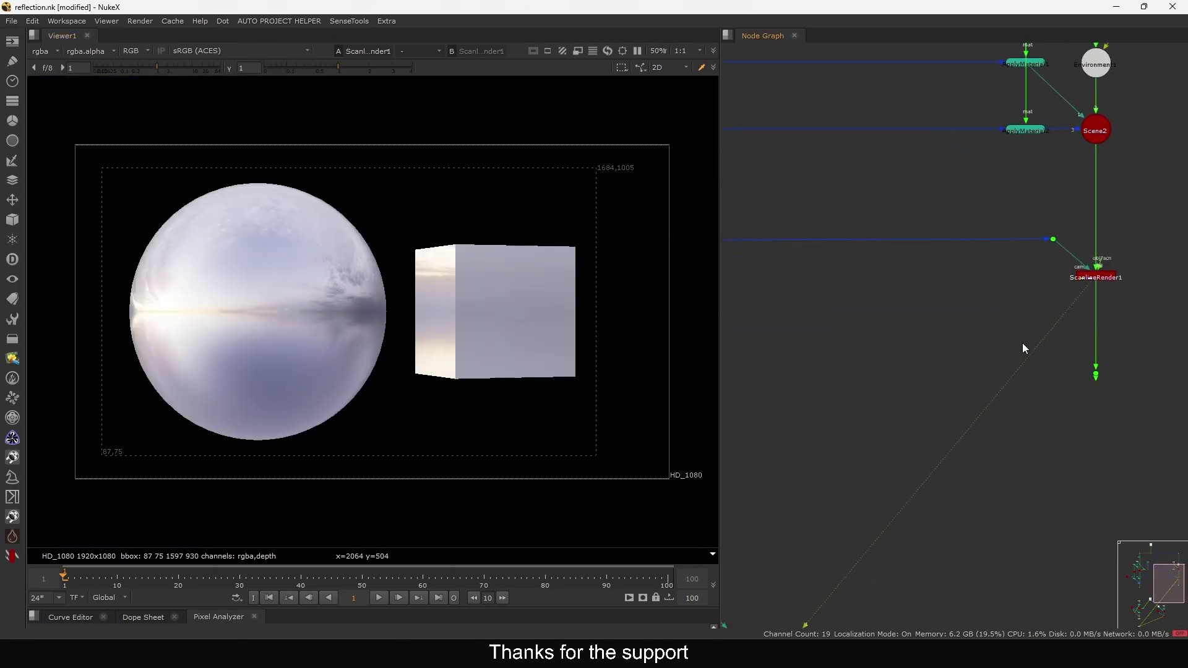
scroll(1023, 342, "down", 3)
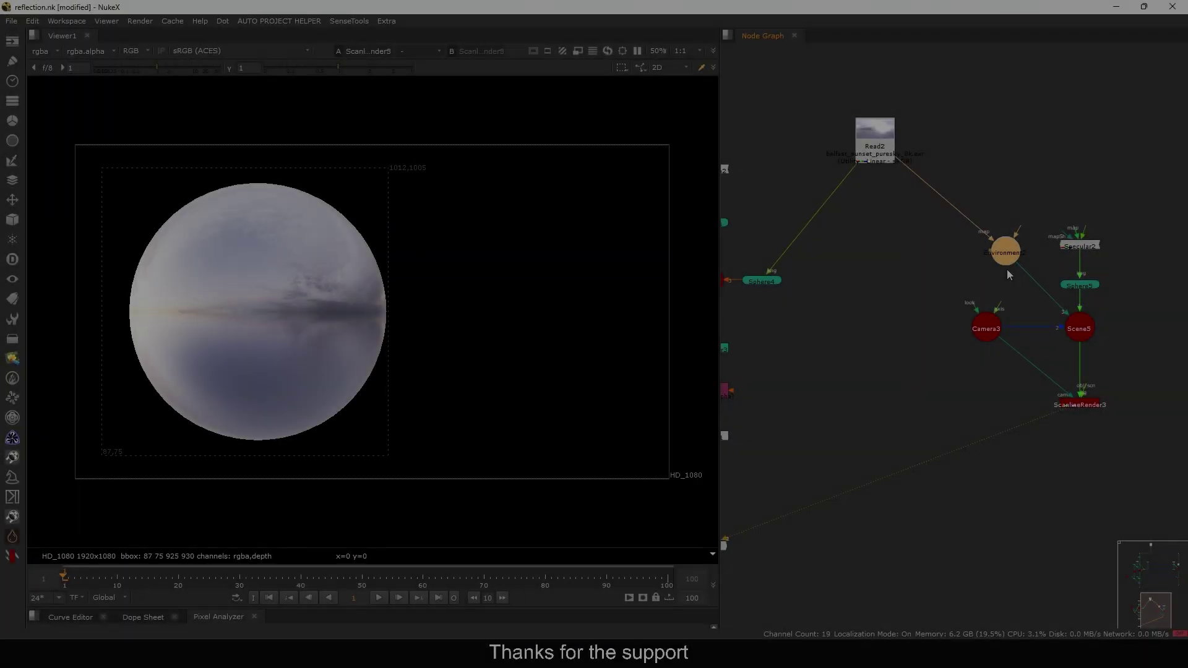
scroll(978, 334, "down", 2)
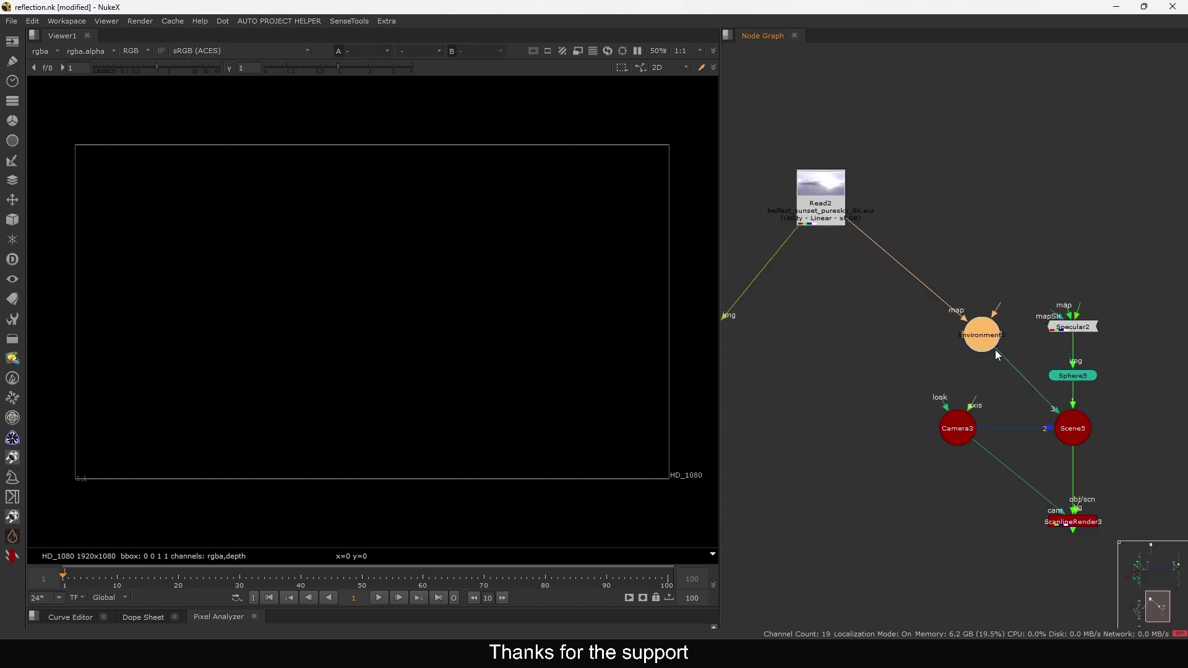
scroll(984, 340, "up", 1)
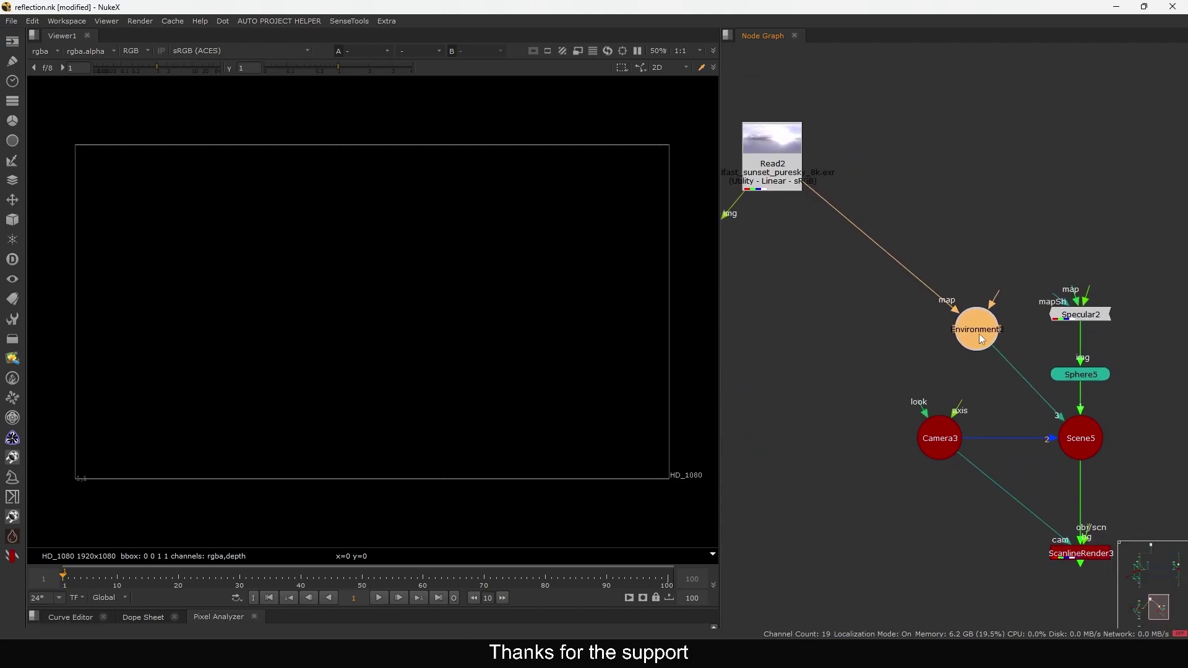
scroll(981, 328, "up", 2)
left_click_drag(980, 326, 978, 319)
middle_click_drag(1028, 335, 971, 297)
left_click_drag(1061, 345, 1060, 322)
scroll(1039, 346, "down", 3)
left_click(984, 325)
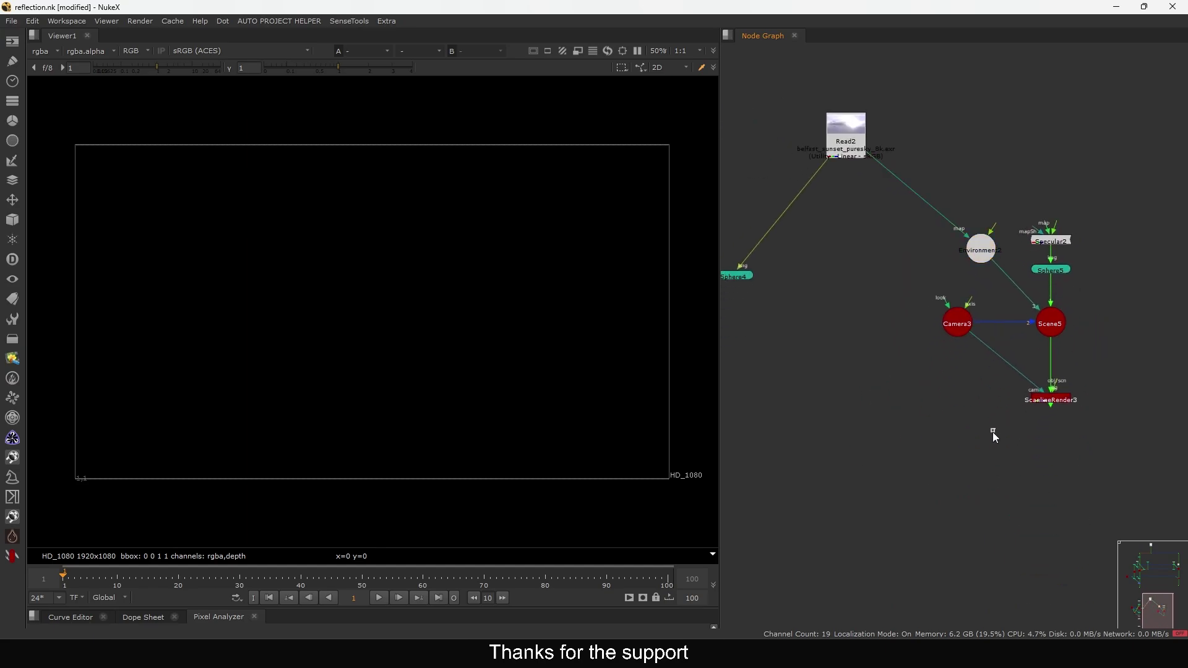
View ScanlineRender3 and Premult1 in turn to compare the scanline and ray-traced sphere reflections
key("1")
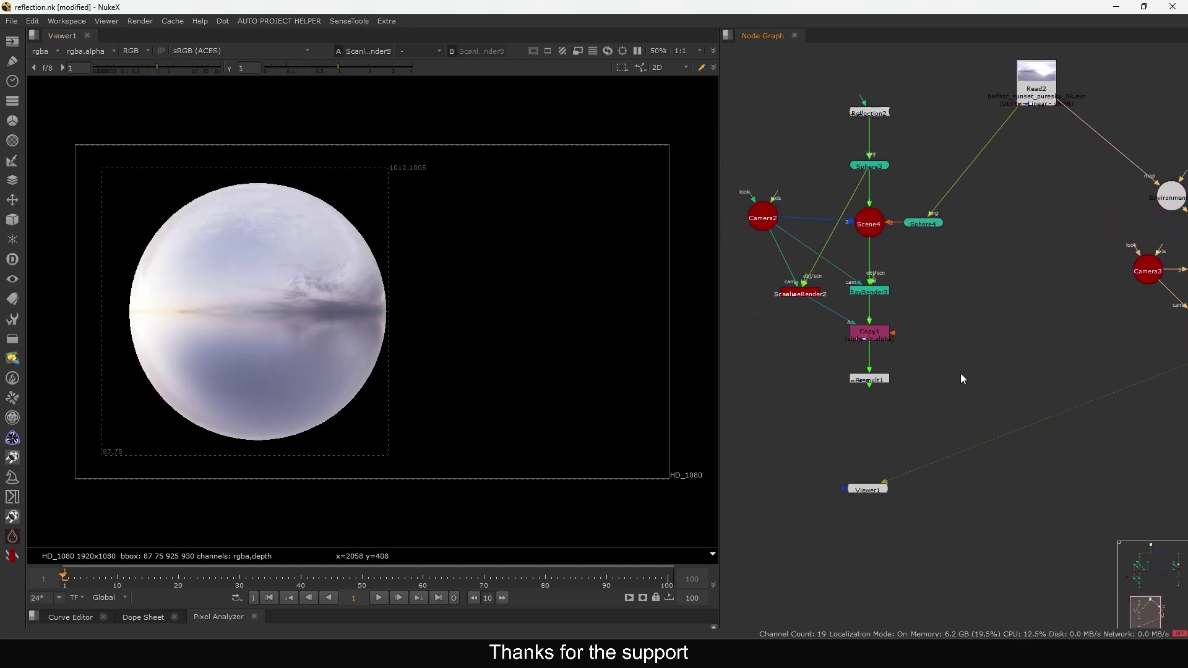
mouse_move(961, 373)
middle_mouse_down()
mouse_move(990, 314)
mouse_move(968, 362)
middle_mouse_up()
scroll(883, 318, "up", 2)
left_click_drag(882, 323, 881, 321)
left_click_drag(804, 491, 948, 401)
left_click(942, 389)
middle_click_drag(939, 384, 940, 458)
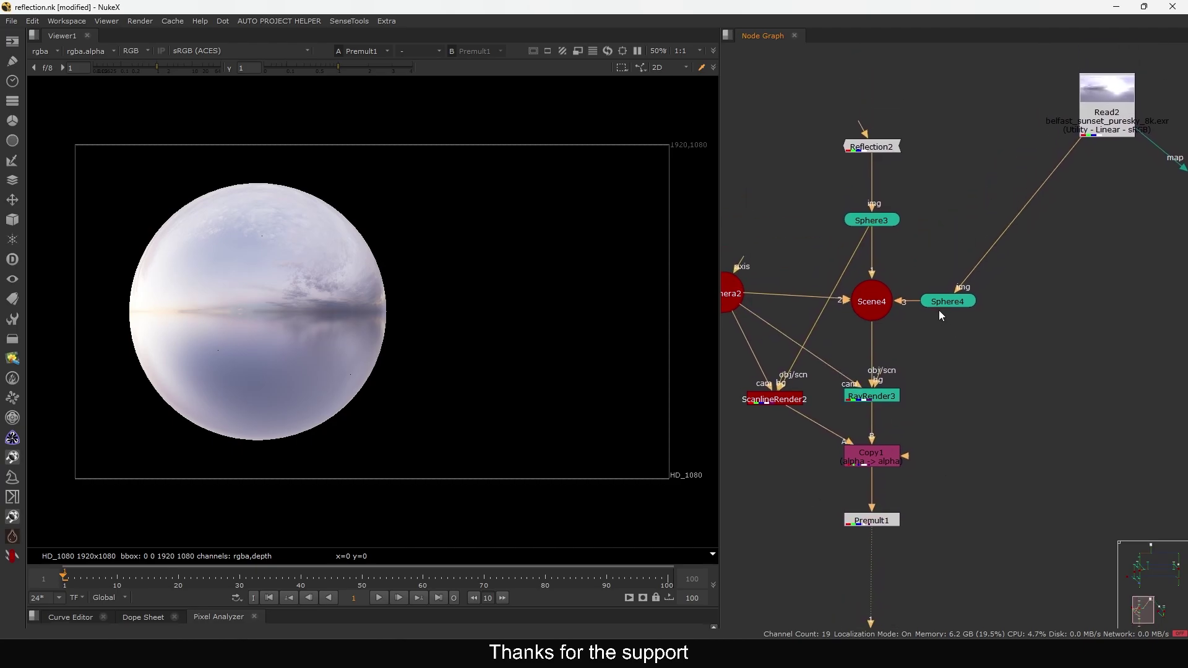
Nudge Sphere4 and shift the whole Environment2 scanline branch slightly to the right in the node graph
mouse_move(940, 301)
left_mouse_down()
mouse_move(961, 297)
mouse_move(950, 301)
left_mouse_up()
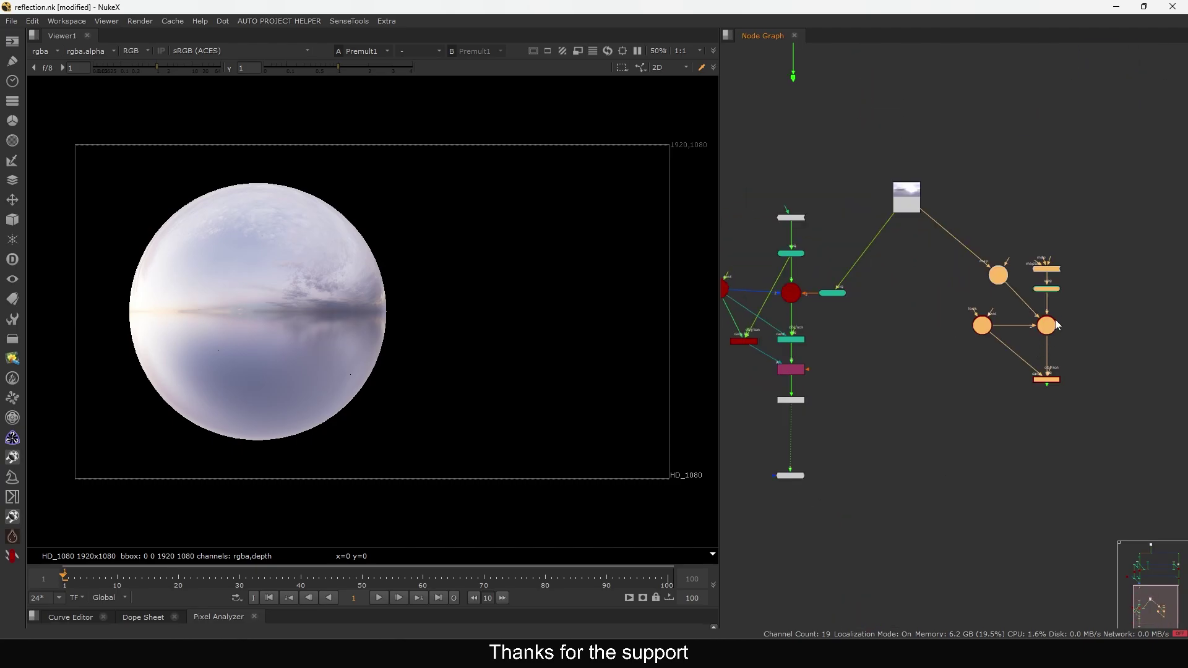
left_click_drag(1087, 260, 967, 393)
left_click_drag(1054, 318, 1058, 319)
left_click_drag(1086, 319, 1081, 321)
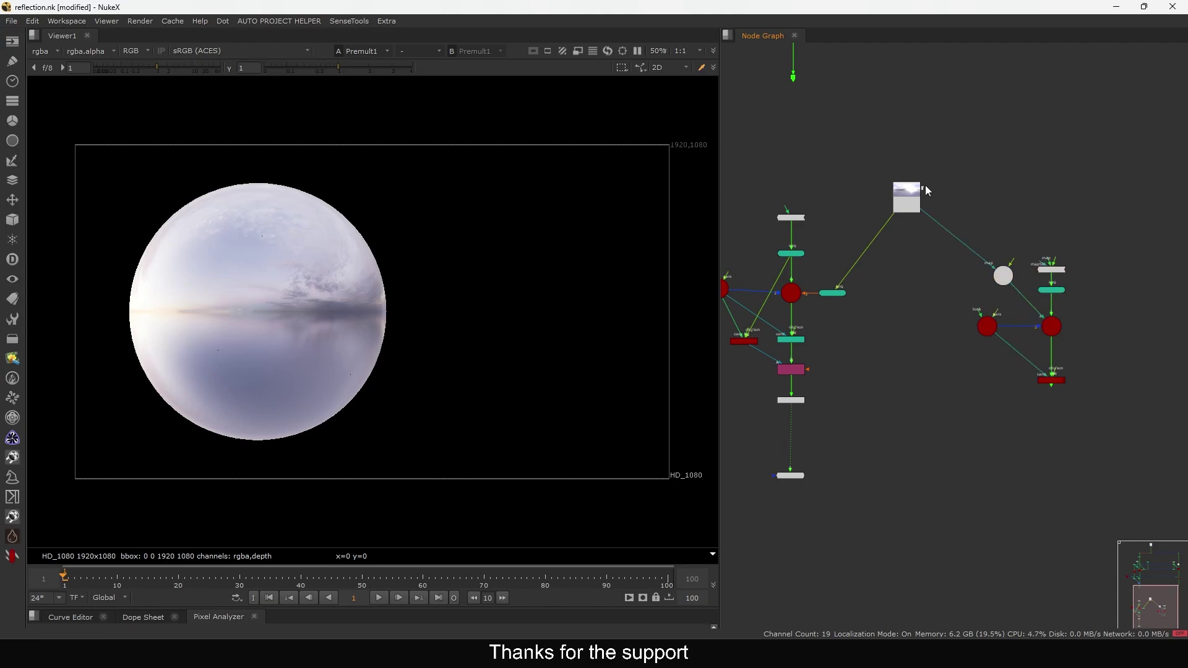
Reposition Read2 slightly and add a Dot below it that feeds both Sphere4 and Environment2
left_click_drag(912, 184, 920, 178)
key(".")
scroll(1001, 345, "down", 4)
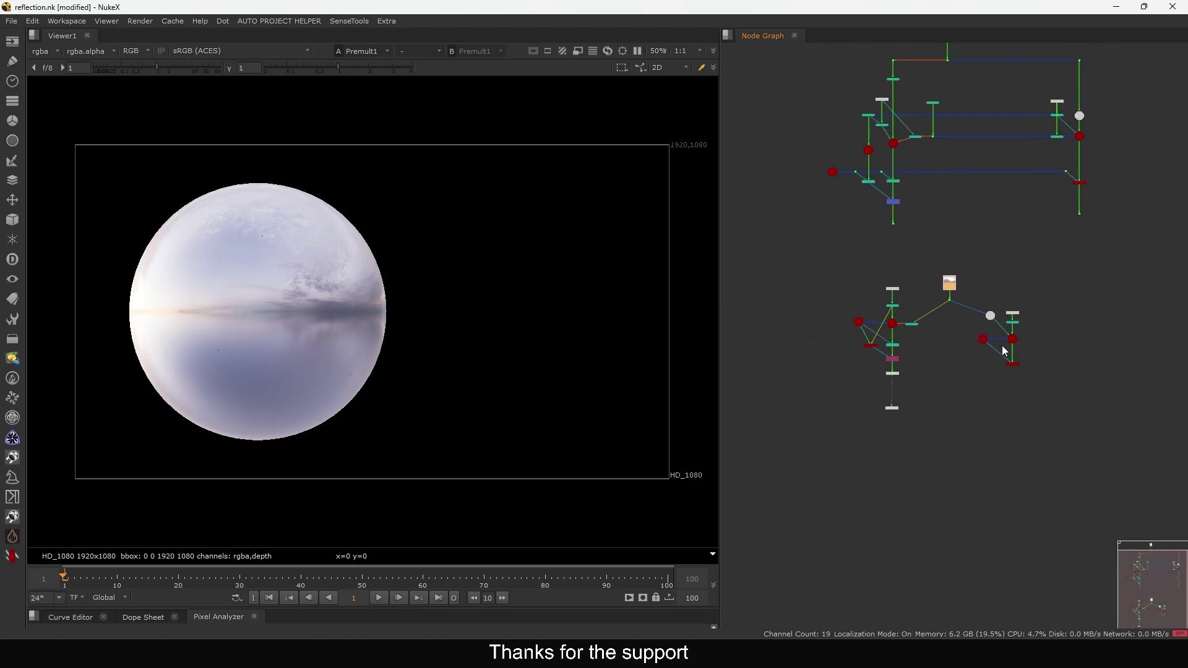